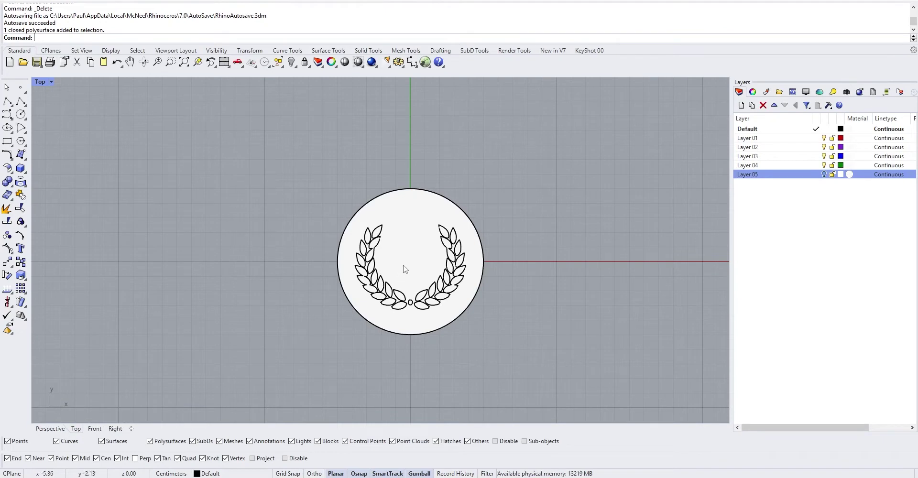
- Inspect the round disc with its engraved laurel wreath in the top and perspective views
{"action": "right_click_drag", "start_coordinate": [414, 270], "coordinate": [410, 261]}
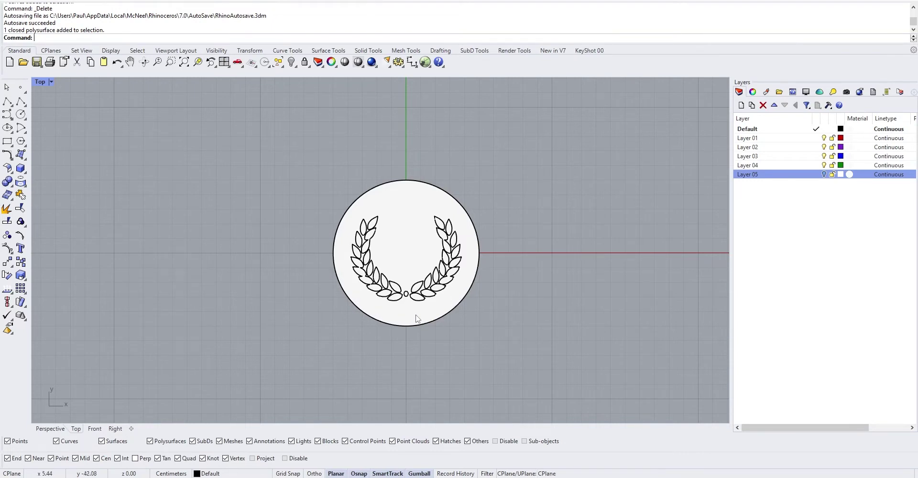
{"action": "mouse_move", "coordinate": [506, 311]}
{"action": "right_mouse_down"}
{"action": "mouse_move", "coordinate": [494, 298]}
{"action": "mouse_move", "coordinate": [502, 312]}
{"action": "right_mouse_up"}
{"action": "right_click_drag", "start_coordinate": [254, 302], "coordinate": [244, 295]}
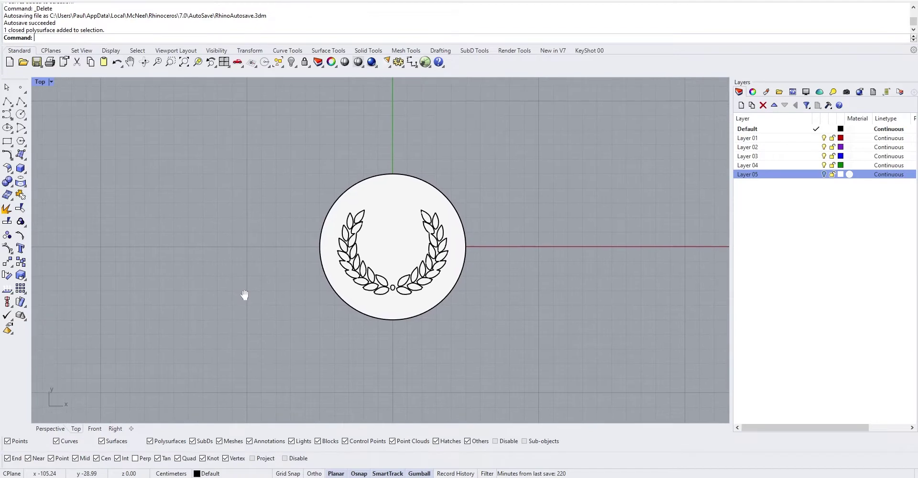
{"action": "double_click", "coordinate": [42, 82]}
{"action": "right_click_drag", "start_coordinate": [439, 176], "coordinate": [555, 132]}
{"action": "scroll", "coordinate": [592, 130], "scroll_direction": "up", "scroll_amount": 4}
{"action": "right_click_drag", "start_coordinate": [487, 136], "coordinate": [497, 135]}
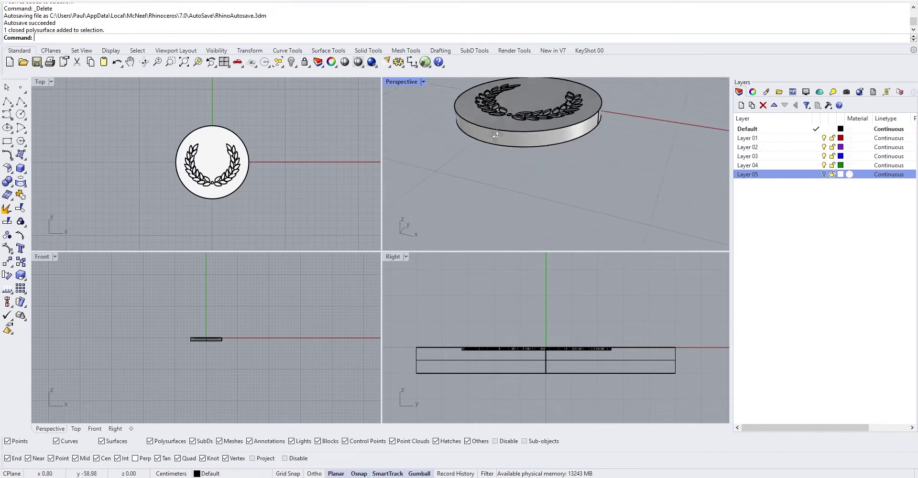
{"action": "double_click", "coordinate": [40, 82]}
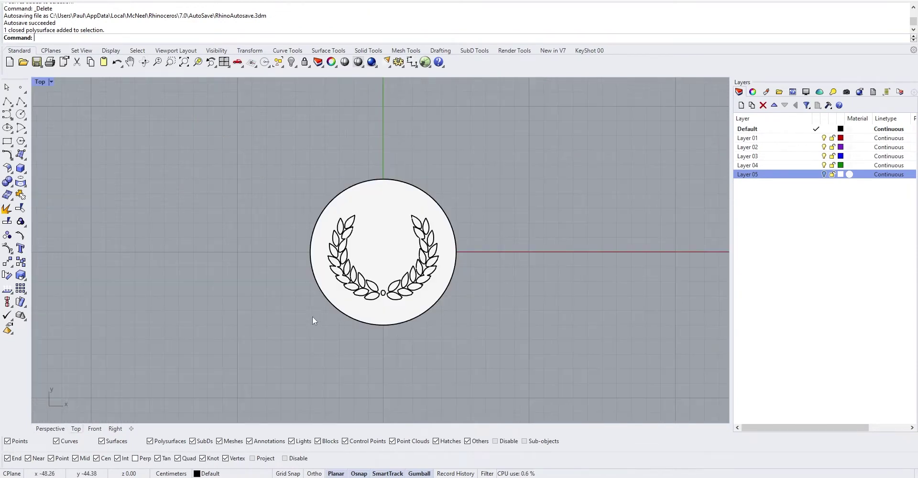
- Start a text object and enter the bold text "N°1", inserting the degree symbol between the letter and the number
{"action": "left_click", "coordinate": [20, 248]}
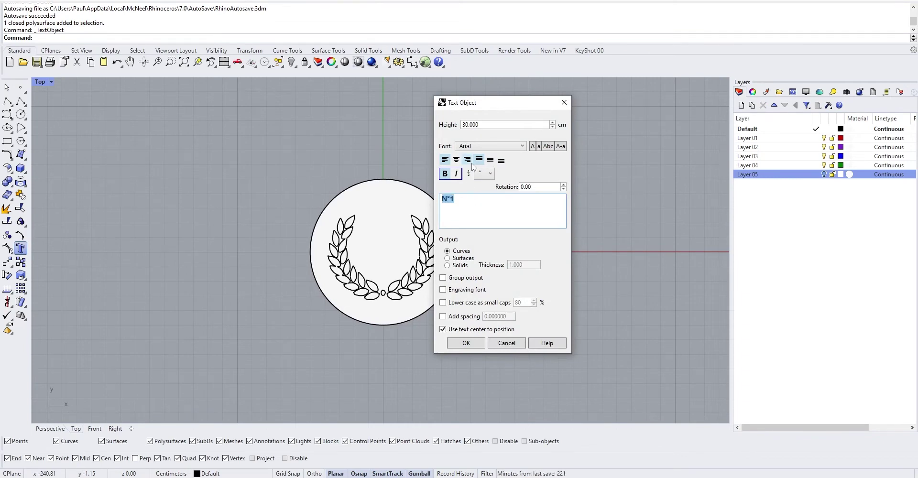
{"action": "type", "text": "N"}
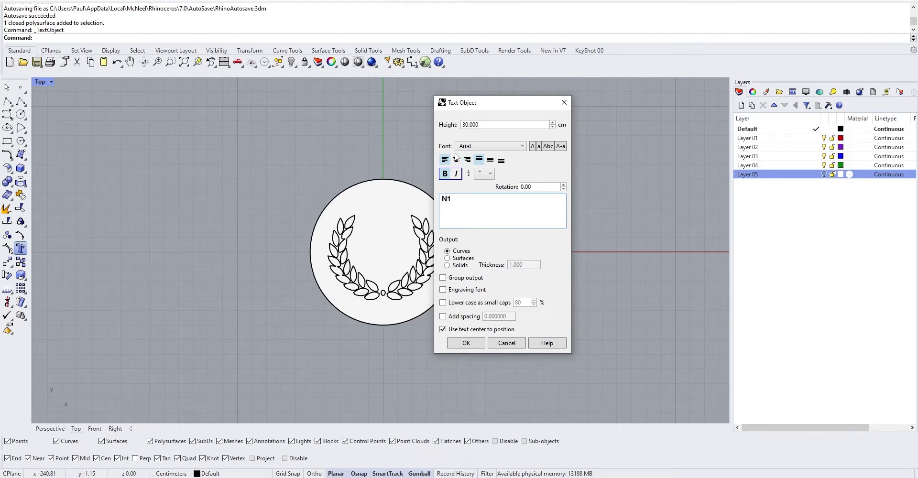
{"action": "left_click", "coordinate": [486, 174]}
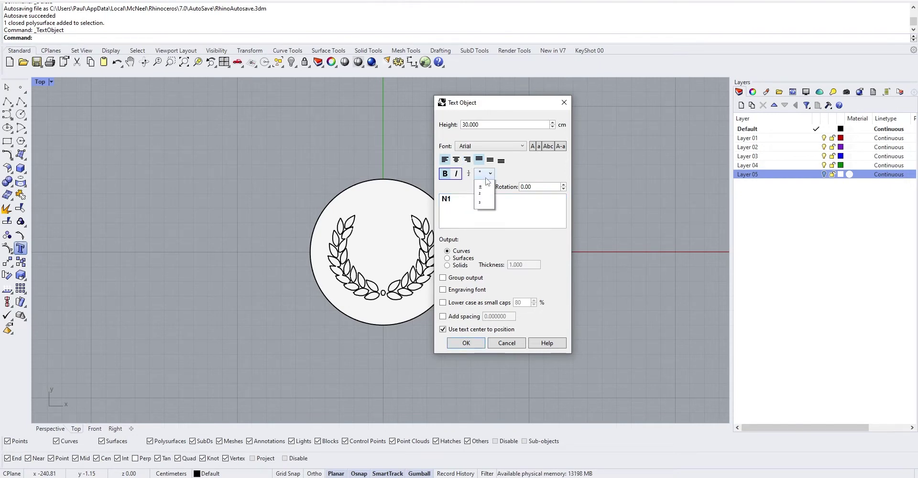
{"action": "left_click", "coordinate": [486, 186]}
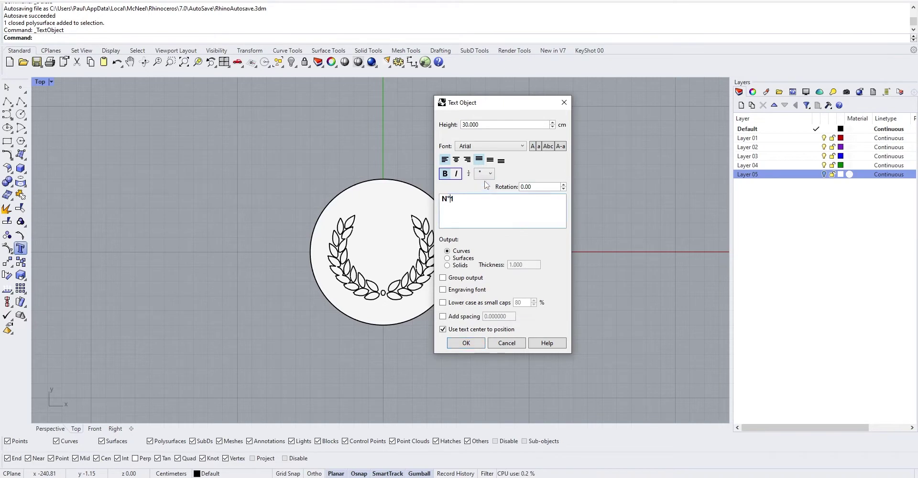
{"action": "left_click_drag", "start_coordinate": [466, 201], "coordinate": [440, 206]}
{"action": "left_click", "coordinate": [459, 202]}
{"action": "left_click", "coordinate": [443, 175]}
{"action": "left_click", "coordinate": [445, 177]}
{"action": "left_click", "coordinate": [461, 199]}
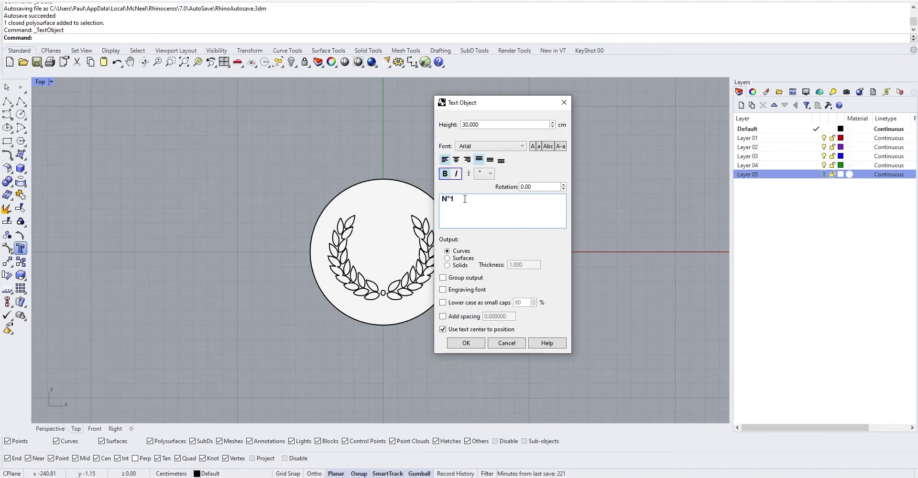
- Set the text height to 10 cm with curves as output and place the text just below the disc
{"action": "double_click", "coordinate": [500, 125]}
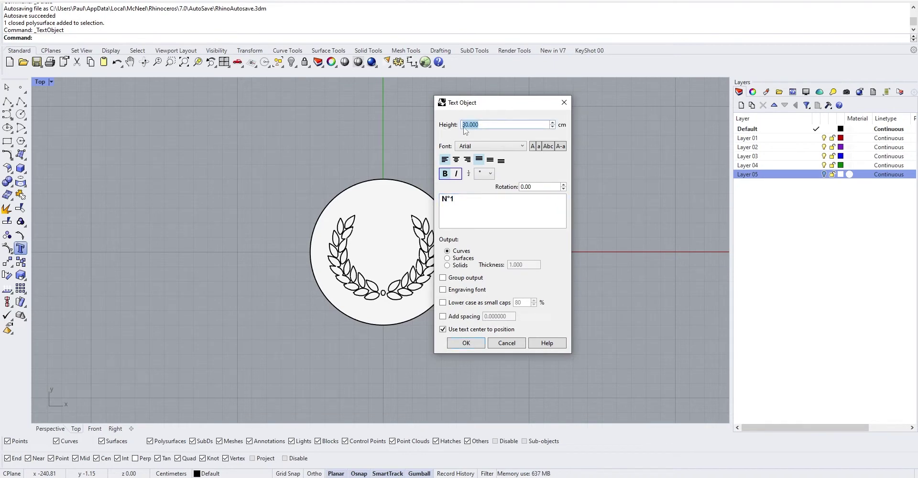
{"action": "type", "text": "10"}
{"action": "left_click", "coordinate": [460, 251]}
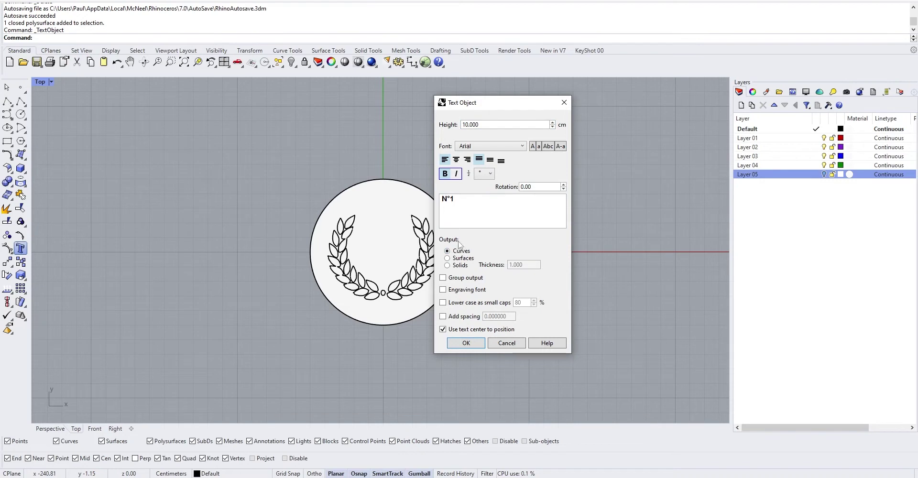
{"action": "left_click", "coordinate": [467, 343]}
{"action": "left_click", "coordinate": [389, 364]}
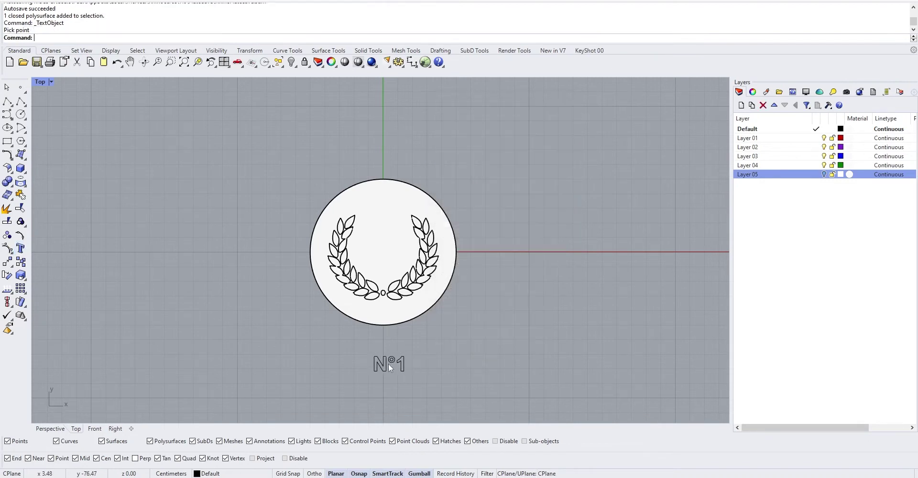
- Group all the N°1 text curves
{"action": "left_click", "coordinate": [434, 390]}
{"action": "left_click", "coordinate": [402, 368]}
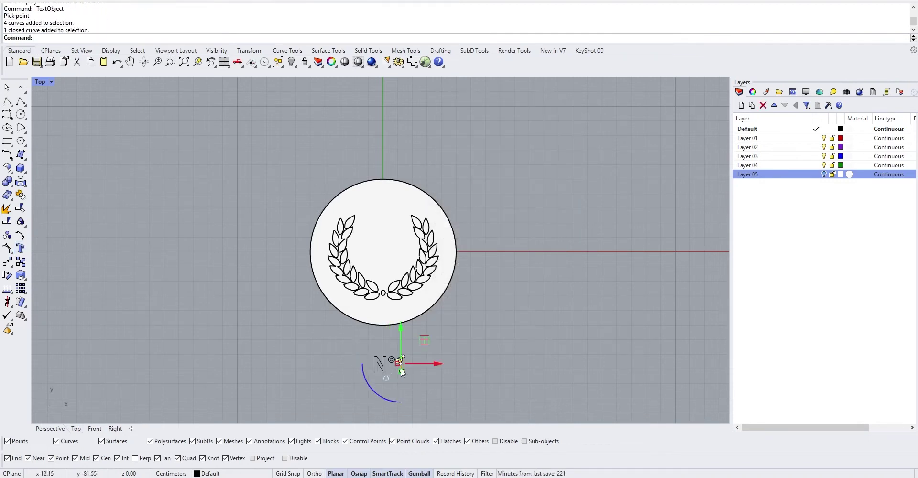
{"action": "mouse_move", "coordinate": [456, 384]}
{"action": "left_mouse_down"}
{"action": "mouse_move", "coordinate": [401, 365]}
{"action": "mouse_move", "coordinate": [358, 363]}
{"action": "mouse_move", "coordinate": [469, 389]}
{"action": "left_mouse_up"}
{"action": "key", "text": "ctrl+g"}
{"action": "scroll", "coordinate": [343, 358], "scroll_direction": "up", "scroll_amount": 6}
{"action": "scroll", "coordinate": [470, 386], "scroll_direction": "down", "scroll_amount": 2}
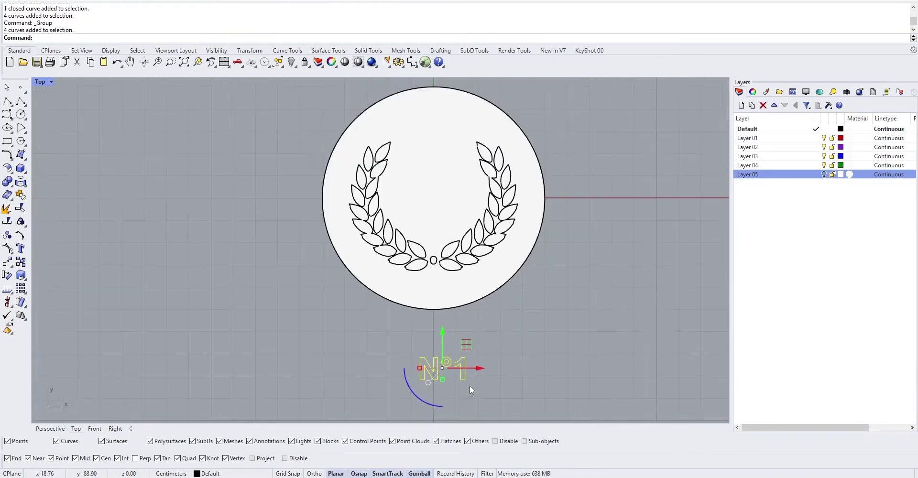
- Move the grouped N°1 text into the middle of the wreath and show the top view in Wireframe mode
{"action": "left_click_drag", "start_coordinate": [451, 348], "coordinate": [440, 176]}
{"action": "left_click", "coordinate": [51, 82]}
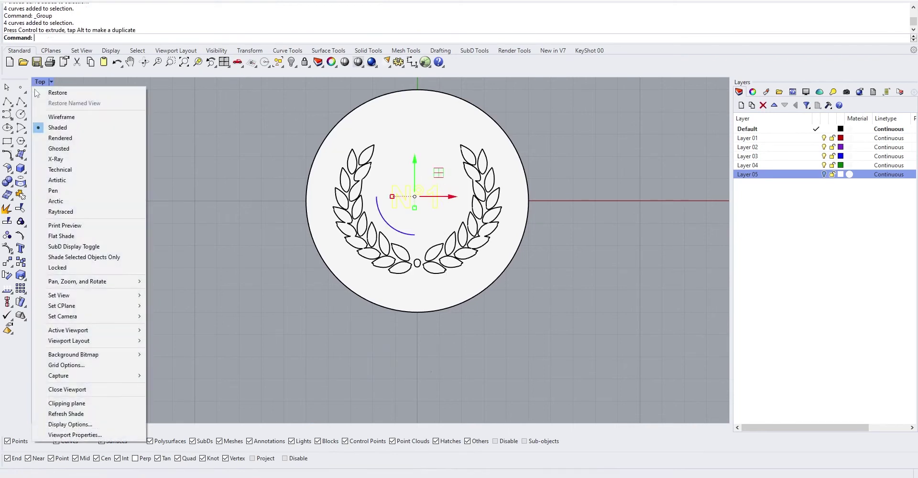
{"action": "left_click", "coordinate": [44, 120]}
{"action": "scroll", "coordinate": [429, 218], "scroll_direction": "up", "scroll_amount": 3}
{"action": "scroll", "coordinate": [420, 253], "scroll_direction": "down", "scroll_amount": 4}
{"action": "scroll", "coordinate": [414, 266], "scroll_direction": "up", "scroll_amount": 2}
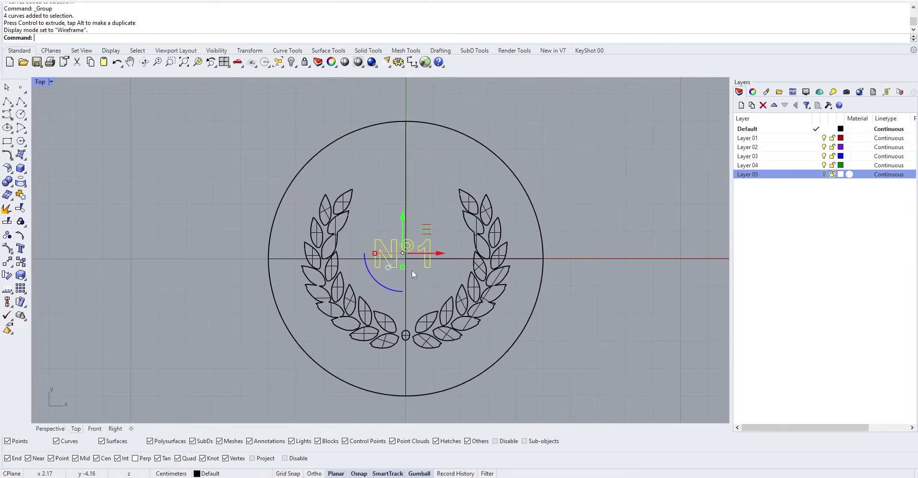
- Enlarge the N°1 text uniformly and nudge it into position inside the wreath
{"action": "left_click_drag", "start_coordinate": [403, 266], "coordinate": [409, 271]}
{"action": "scroll", "coordinate": [421, 283], "scroll_direction": "down", "scroll_amount": 2}
{"action": "right_click_drag", "start_coordinate": [420, 282], "coordinate": [415, 284]}
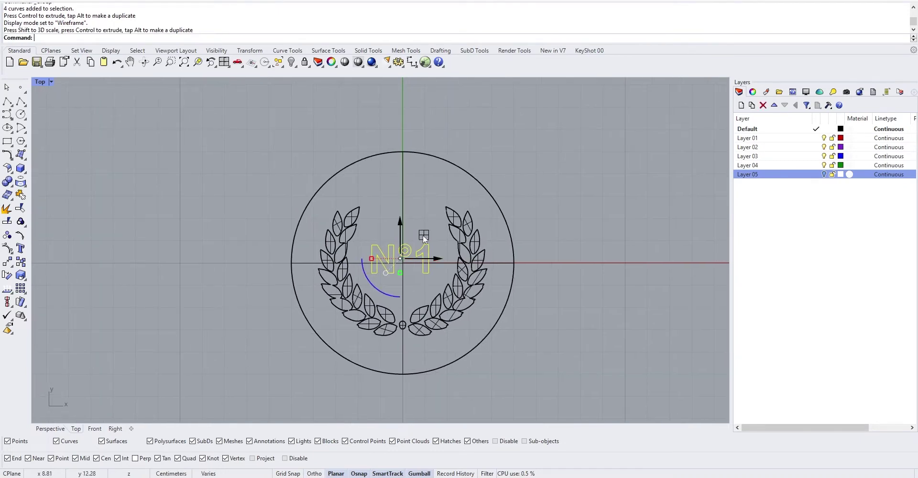
{"action": "left_click_drag", "start_coordinate": [423, 236], "coordinate": [424, 235]}
- Align the N°1 text to the disc's vertical centre line using the Align command's VertCenter option
{"action": "type", "text": "Align"}
{"action": "key", "text": "Return"}
{"action": "type", "text": "v"}
{"action": "key", "text": "Return"}
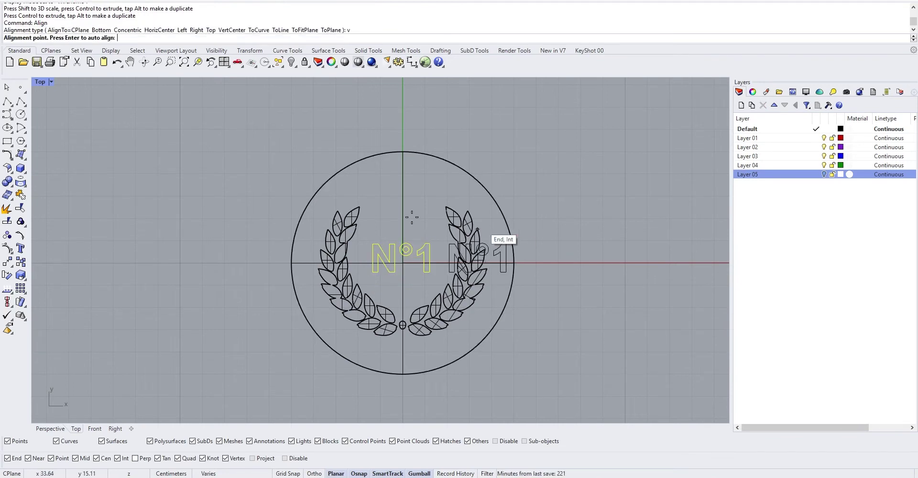
{"action": "left_click", "coordinate": [414, 155]}
{"action": "left_click", "coordinate": [506, 136]}
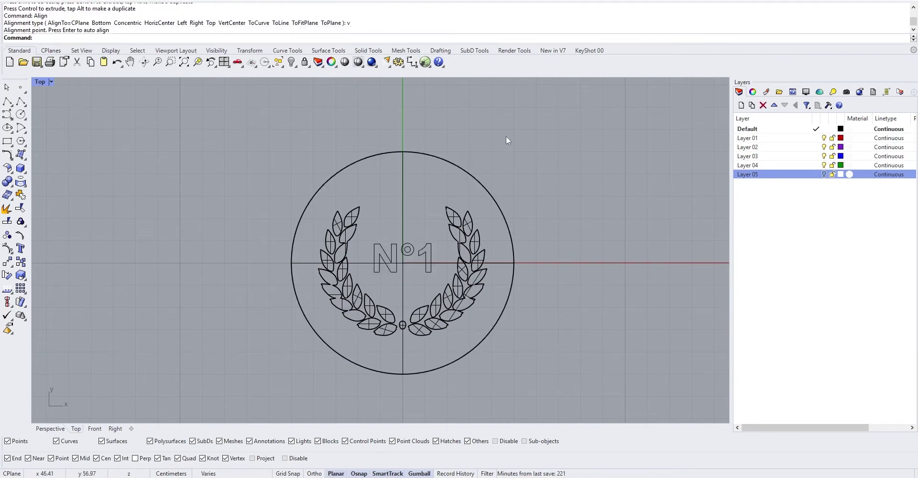
- Extrude the grouped N°1 curves 1 cm down into the disc as solids with ExtrudeCrv in the perspective view
{"action": "left_click", "coordinate": [406, 266]}
{"action": "double_click", "coordinate": [40, 82]}
{"action": "double_click", "coordinate": [414, 80]}
{"action": "right_click_drag", "start_coordinate": [412, 191], "coordinate": [487, 216]}
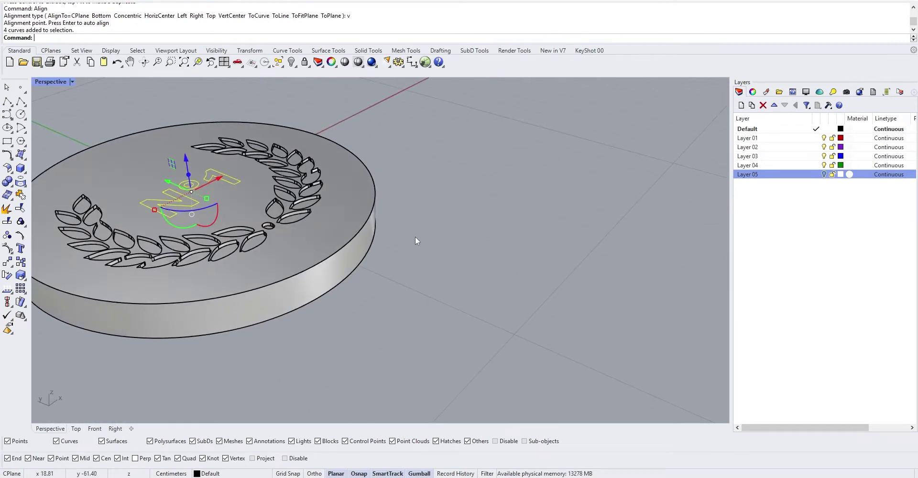
{"action": "right_click_drag", "start_coordinate": [320, 232], "coordinate": [420, 234], "text": "shift"}
{"action": "type", "text": "Ex"}
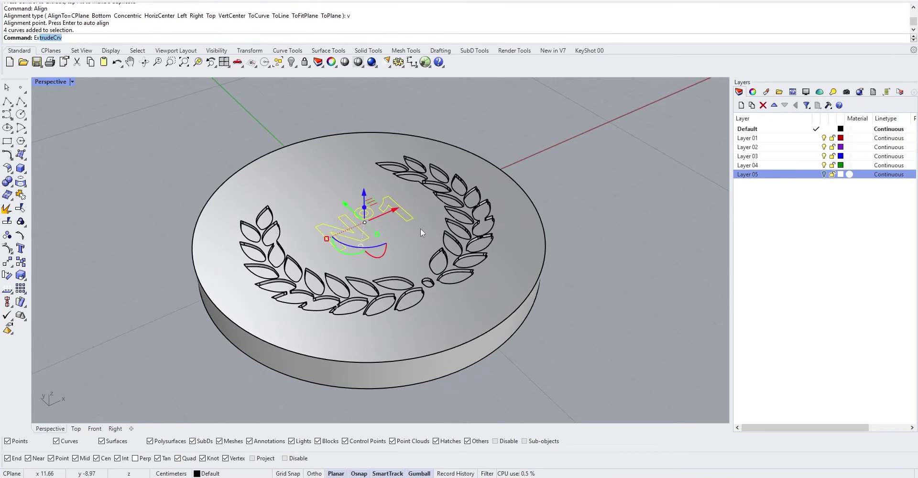
{"action": "type", "text": "t"}
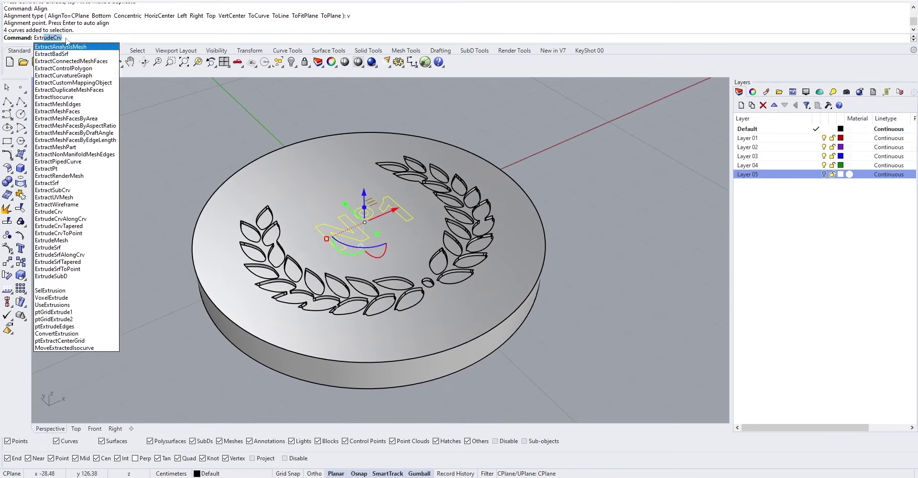
{"action": "type", "text": "rudeCrv"}
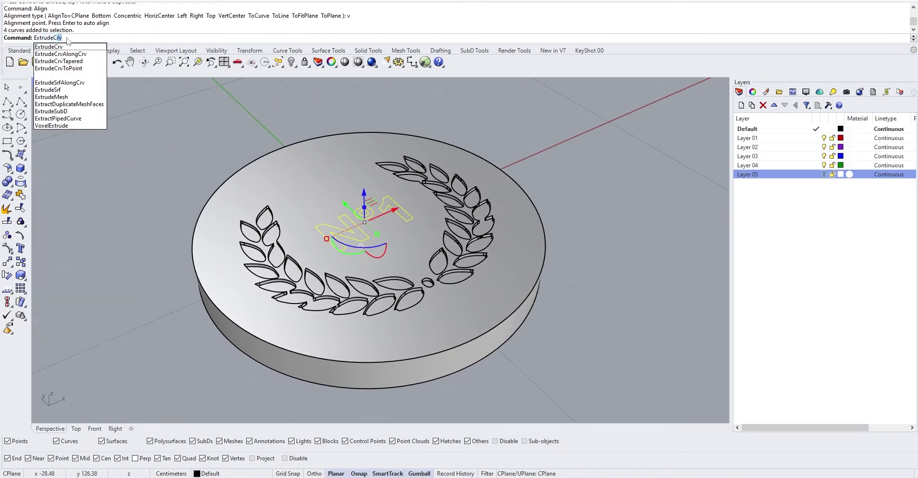
{"action": "key", "text": "Return"}
{"action": "scroll", "coordinate": [293, 179], "scroll_direction": "down", "scroll_amount": 4}
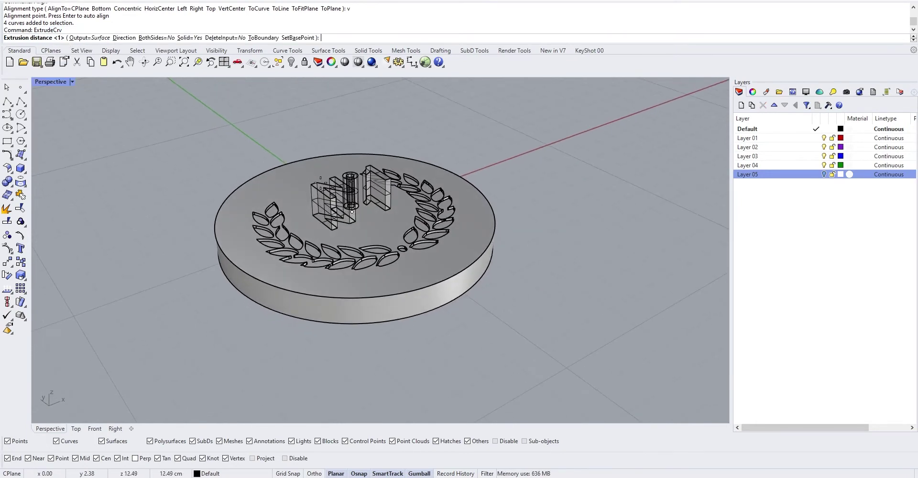
{"action": "right_click_drag", "start_coordinate": [355, 352], "coordinate": [379, 338]}
{"action": "type", "text": "1"}
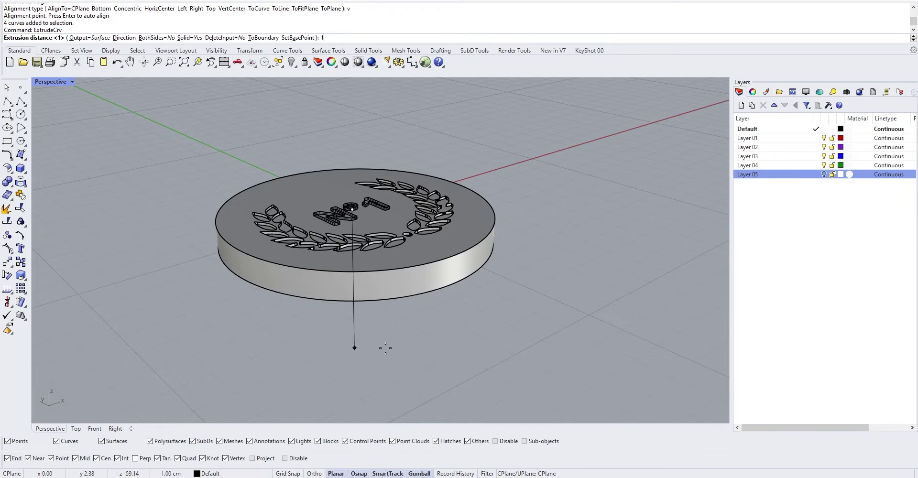
{"action": "key", "text": "Return"}
- Select the three extrusions of the N, the degree ring and the 1, and group them
{"action": "scroll", "coordinate": [335, 247], "scroll_direction": "up", "scroll_amount": 8}
{"action": "right_click_drag", "start_coordinate": [334, 247], "coordinate": [301, 244]}
{"action": "scroll", "coordinate": [308, 250], "scroll_direction": "down", "scroll_amount": 4}
{"action": "left_click", "coordinate": [639, 210]}
{"action": "scroll", "coordinate": [414, 205], "scroll_direction": "up", "scroll_amount": 2}
{"action": "left_click", "coordinate": [409, 200]}
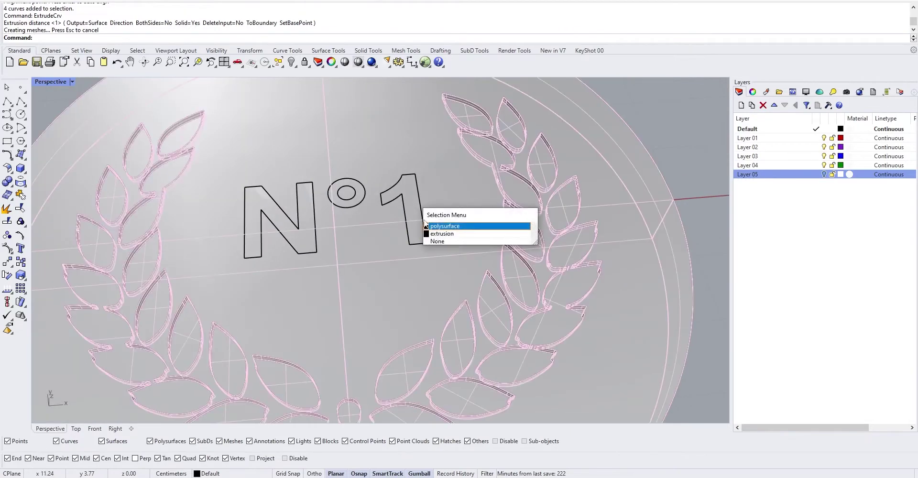
{"action": "left_click", "coordinate": [440, 233]}
{"action": "scroll", "coordinate": [373, 190], "scroll_direction": "up", "scroll_amount": 4}
{"action": "left_click", "coordinate": [354, 196]}
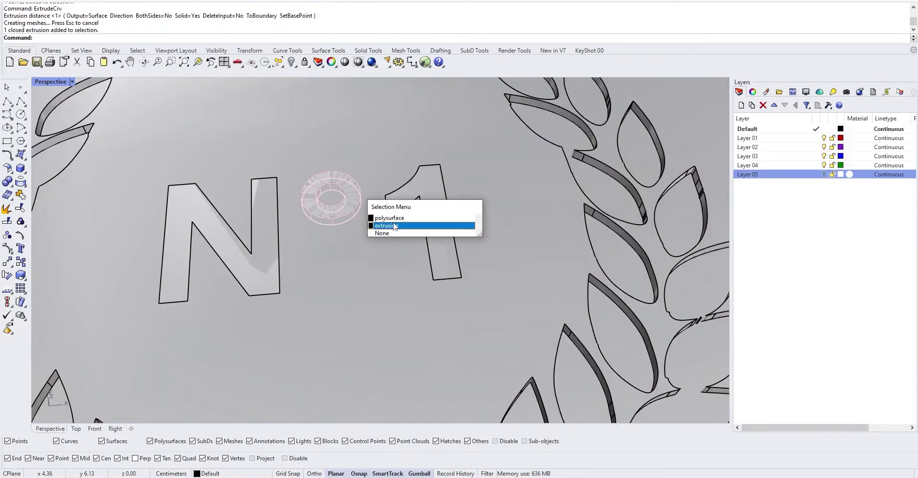
{"action": "left_click", "coordinate": [394, 223]}
{"action": "scroll", "coordinate": [394, 222], "scroll_direction": "down", "scroll_amount": 4}
{"action": "scroll", "coordinate": [409, 223], "scroll_direction": "up", "scroll_amount": 4}
{"action": "left_click", "coordinate": [409, 223], "text": "shift"}
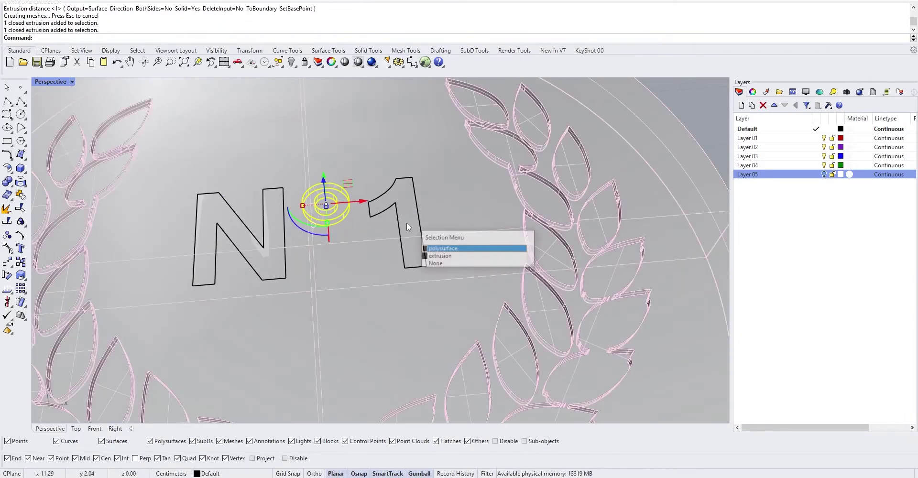
{"action": "left_click", "coordinate": [442, 248]}
{"action": "left_click", "coordinate": [274, 243], "text": "shift"}
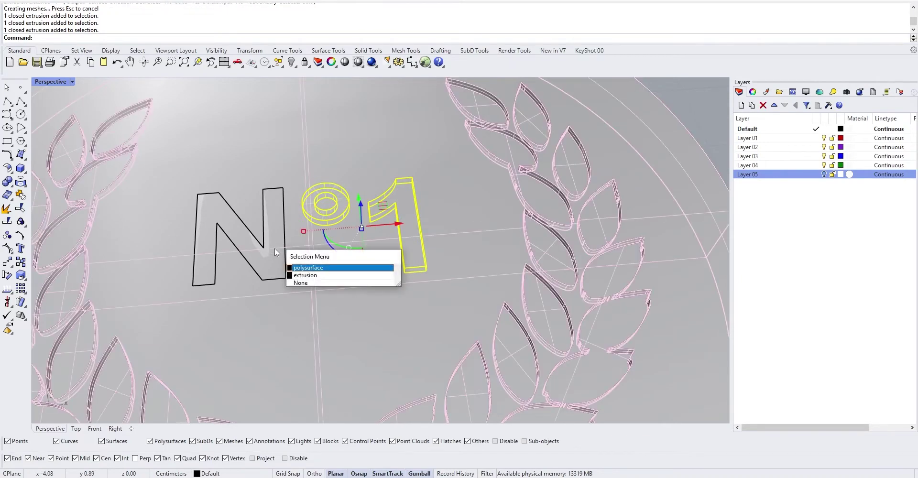
{"action": "left_click", "coordinate": [301, 272]}
{"action": "scroll", "coordinate": [322, 233], "scroll_direction": "down", "scroll_amount": 4}
{"action": "key", "text": "ctrl+g"}
- Check that the disc and the grouped N°1 extrusions can be selected separately
{"action": "right_click_drag", "start_coordinate": [318, 234], "coordinate": [551, 128]}
{"action": "left_click", "coordinate": [552, 128]}
{"action": "left_click", "coordinate": [480, 193]}
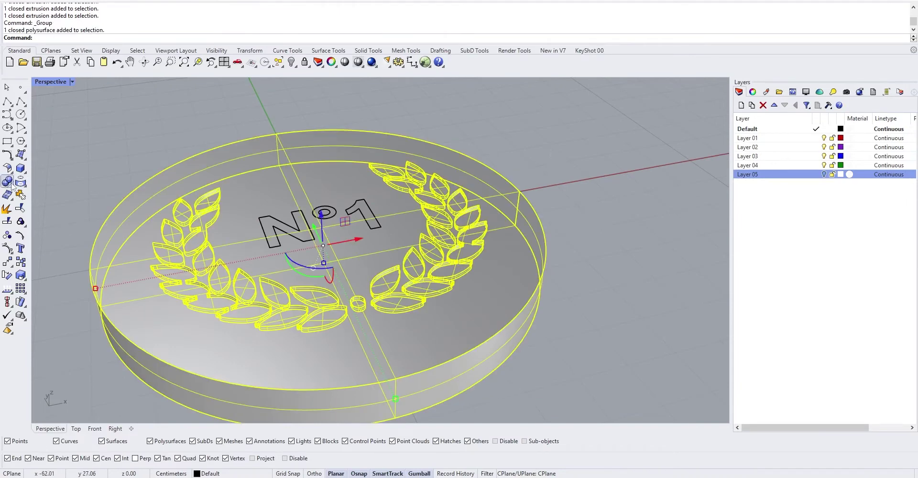
{"action": "left_click", "coordinate": [577, 145]}
{"action": "right_click_drag", "start_coordinate": [577, 146], "coordinate": [558, 176]}
{"action": "scroll", "coordinate": [460, 208], "scroll_direction": "up", "scroll_amount": 2}
{"action": "scroll", "coordinate": [481, 208], "scroll_direction": "down", "scroll_amount": 2}
{"action": "left_click", "coordinate": [480, 208]}
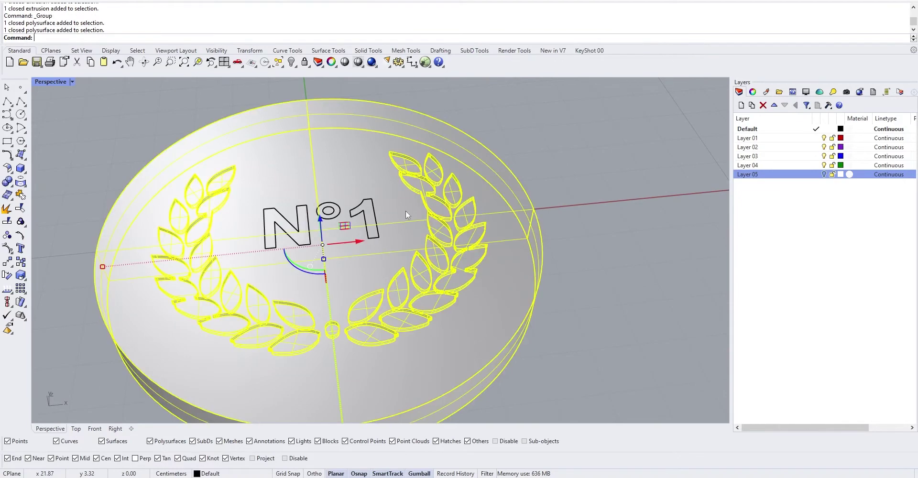
{"action": "left_click", "coordinate": [364, 214]}
{"action": "left_click", "coordinate": [389, 242]}
{"action": "left_click", "coordinate": [562, 137]}
{"action": "left_click", "coordinate": [389, 190]}
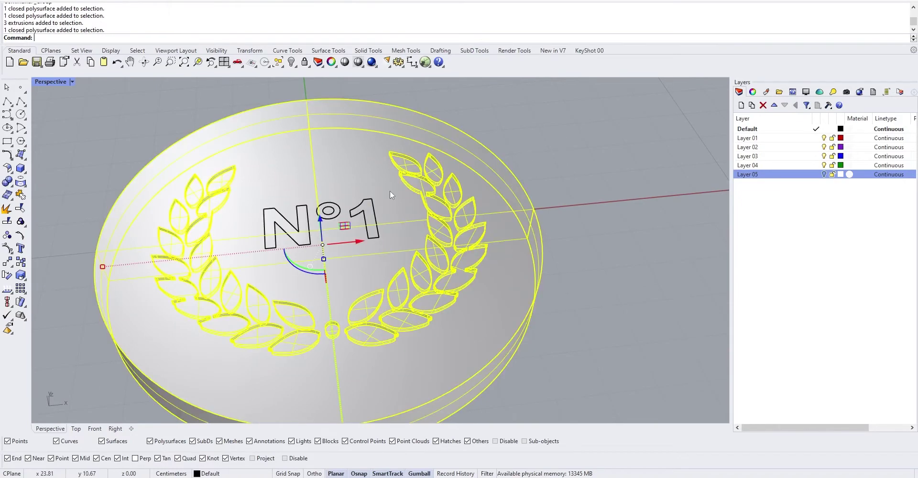
{"action": "scroll", "coordinate": [482, 132], "scroll_direction": "down", "scroll_amount": 4}
{"action": "left_click", "coordinate": [534, 142]}
- Subtract the grouped N°1 extrusions from the laurel-wreath disc with Boolean Difference, using DeleteInput=No
{"action": "left_click", "coordinate": [11, 184]}
{"action": "left_click", "coordinate": [35, 187]}
{"action": "scroll", "coordinate": [390, 188], "scroll_direction": "up", "scroll_amount": 5}
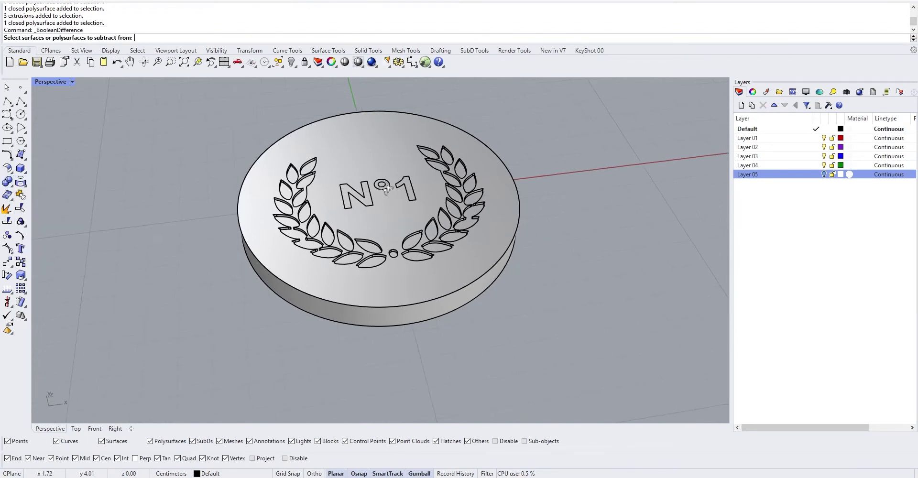
{"action": "left_click", "coordinate": [412, 139]}
{"action": "scroll", "coordinate": [404, 166], "scroll_direction": "down", "scroll_amount": 3}
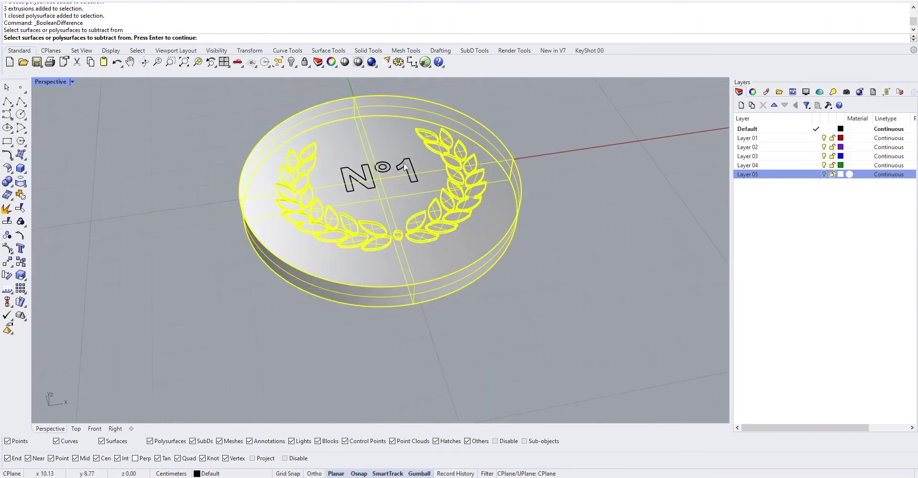
{"action": "key", "text": "Return"}
{"action": "scroll", "coordinate": [402, 163], "scroll_direction": "up", "scroll_amount": 4}
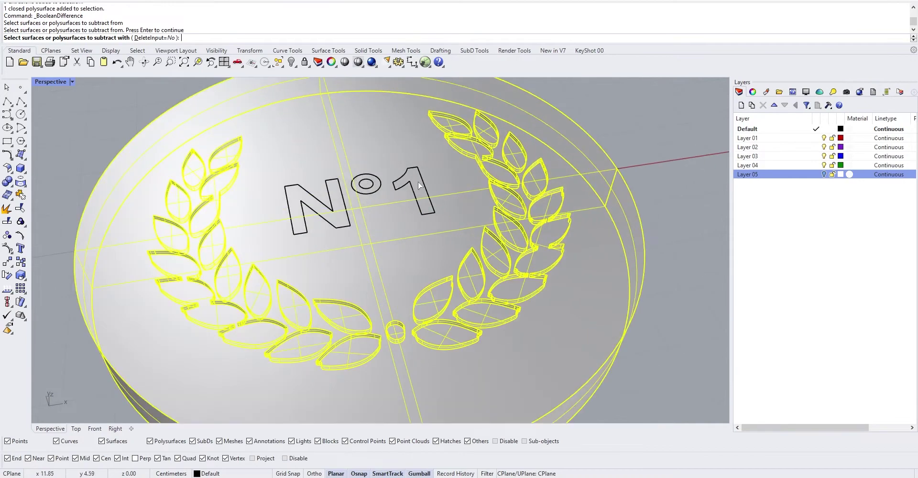
{"action": "left_click", "coordinate": [417, 183]}
{"action": "scroll", "coordinate": [418, 218], "scroll_direction": "down", "scroll_amount": 3}
{"action": "key", "text": "Return"}
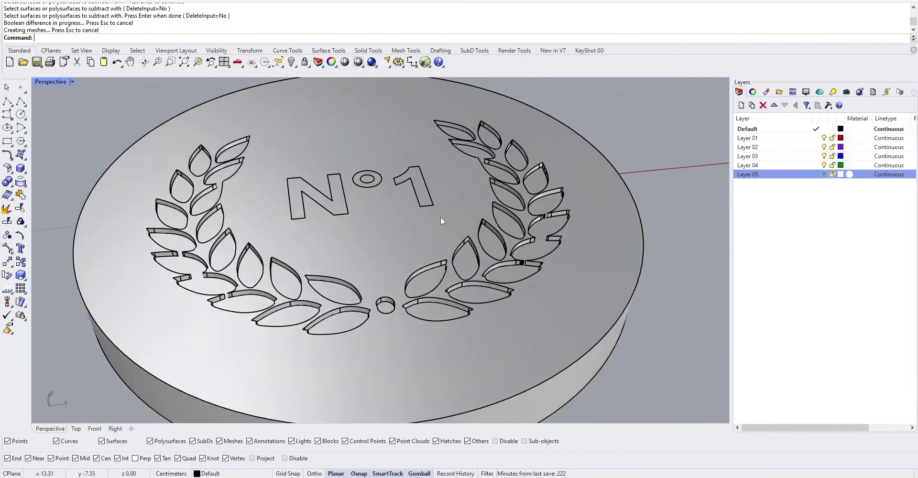
- Delete the leftover grouped N°1 extrusions from the disc
{"action": "scroll", "coordinate": [421, 230], "scroll_direction": "up", "scroll_amount": 1}
{"action": "scroll", "coordinate": [426, 220], "scroll_direction": "down", "scroll_amount": 3}
{"action": "left_click", "coordinate": [532, 161]}
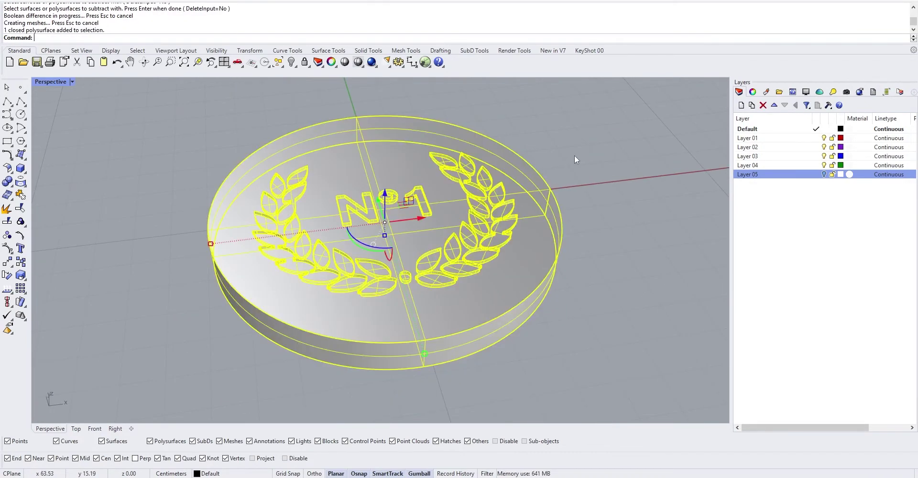
{"action": "left_click", "coordinate": [575, 156]}
{"action": "scroll", "coordinate": [445, 179], "scroll_direction": "up", "scroll_amount": 4}
{"action": "scroll", "coordinate": [427, 191], "scroll_direction": "down", "scroll_amount": 3}
{"action": "left_click", "coordinate": [385, 207]}
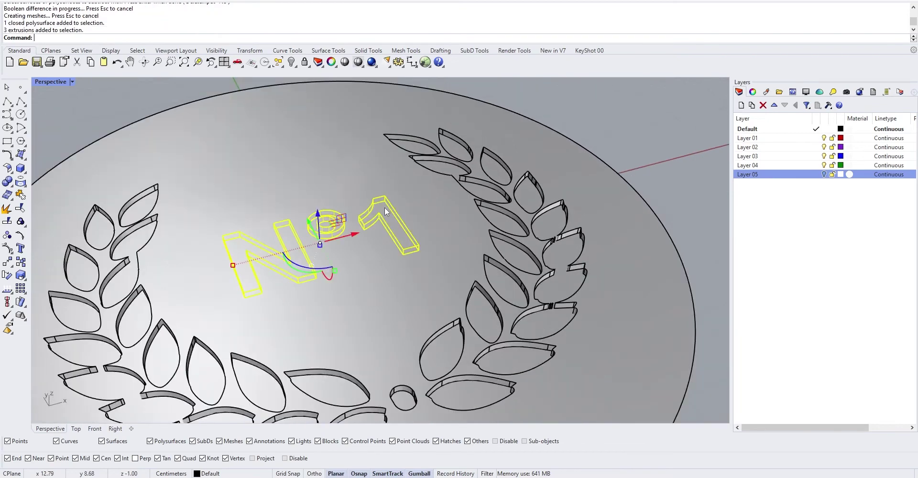
{"action": "right_click_drag", "start_coordinate": [328, 225], "coordinate": [329, 255]}
{"action": "scroll", "coordinate": [319, 262], "scroll_direction": "down", "scroll_amount": 6}
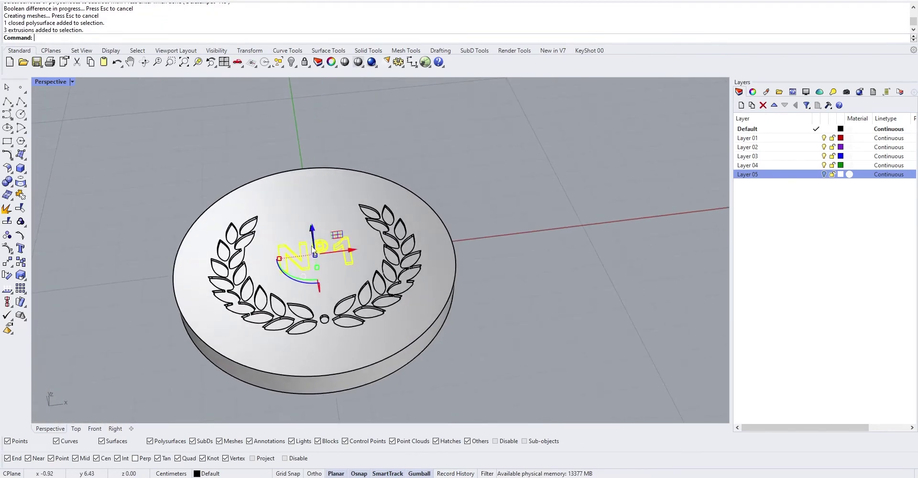
{"action": "key", "text": "Delete"}
- Examine the engraved N°1 and wreath recesses in perspective, and the disc's layout from the top
{"action": "scroll", "coordinate": [320, 255], "scroll_direction": "up", "scroll_amount": 6}
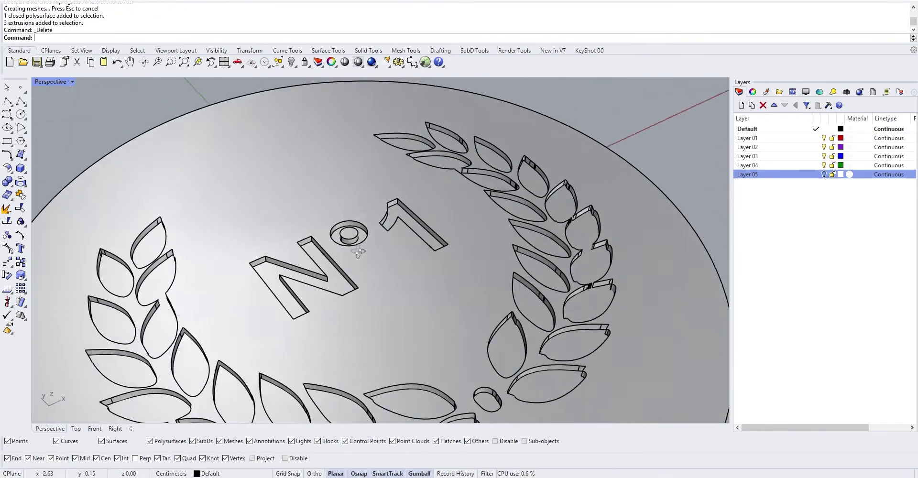
{"action": "scroll", "coordinate": [301, 269], "scroll_direction": "down", "scroll_amount": 5}
{"action": "right_click_drag", "start_coordinate": [322, 297], "coordinate": [335, 264]}
{"action": "scroll", "coordinate": [363, 233], "scroll_direction": "up", "scroll_amount": 4}
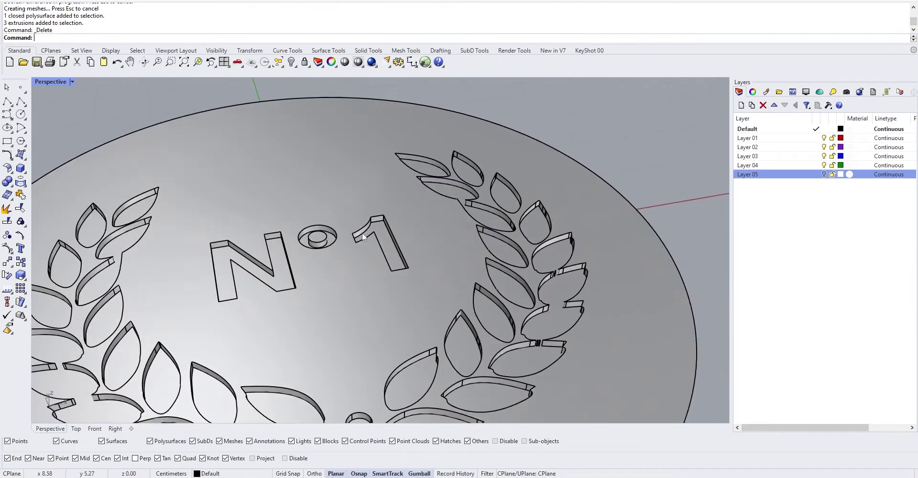
{"action": "scroll", "coordinate": [335, 253], "scroll_direction": "down", "scroll_amount": 4}
{"action": "scroll", "coordinate": [329, 242], "scroll_direction": "up", "scroll_amount": 4}
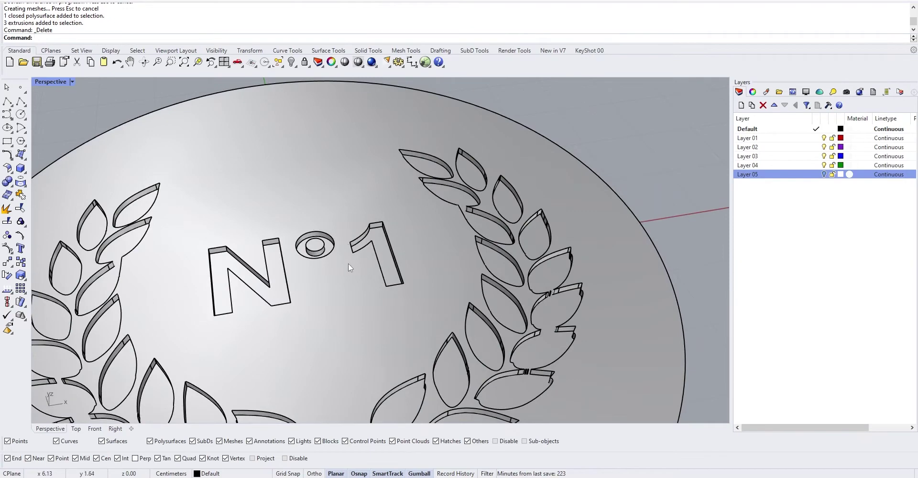
{"action": "right_click_drag", "start_coordinate": [350, 263], "coordinate": [366, 280]}
{"action": "scroll", "coordinate": [332, 239], "scroll_direction": "down", "scroll_amount": 6}
{"action": "scroll", "coordinate": [328, 265], "scroll_direction": "down", "scroll_amount": 7}
{"action": "double_click", "coordinate": [50, 81]}
{"action": "double_click", "coordinate": [39, 82]}
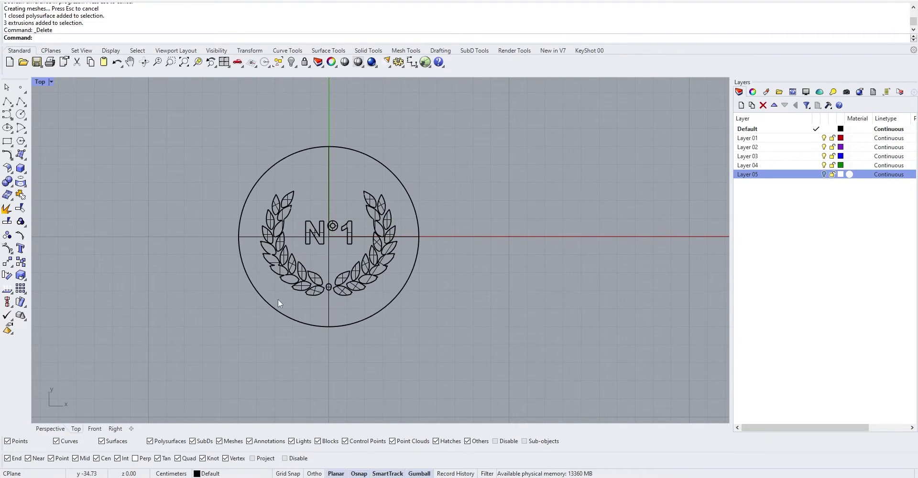
{"action": "scroll", "coordinate": [440, 314], "scroll_direction": "down", "scroll_amount": 2}
{"action": "right_click_drag", "start_coordinate": [440, 313], "coordinate": [420, 312]}
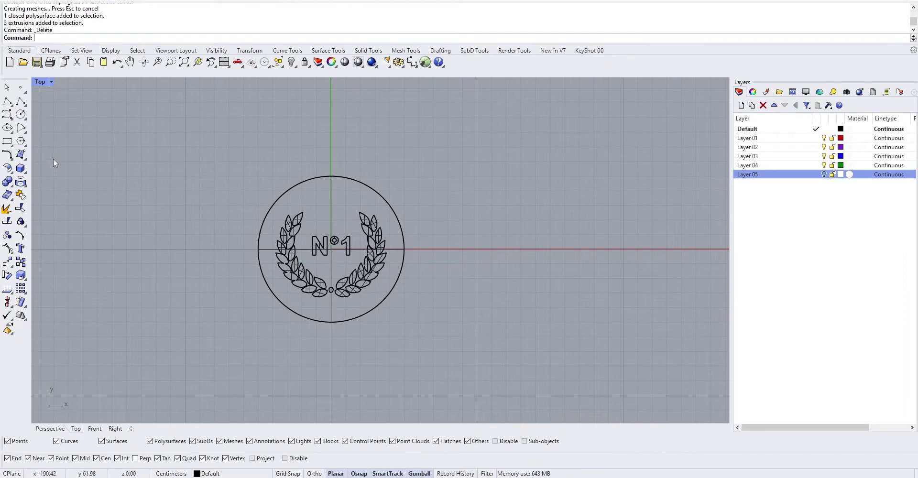
- Restore the four-viewport layout and duplicate the disc's upper circular rim as a curve with DupEdge
{"action": "double_click", "coordinate": [46, 83]}
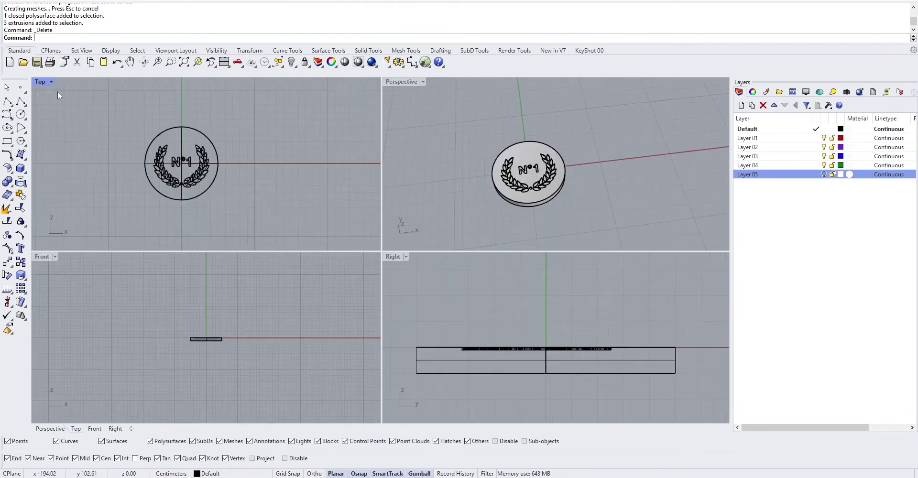
{"action": "scroll", "coordinate": [503, 210], "scroll_direction": "up", "scroll_amount": 5}
{"action": "left_click", "coordinate": [511, 191]}
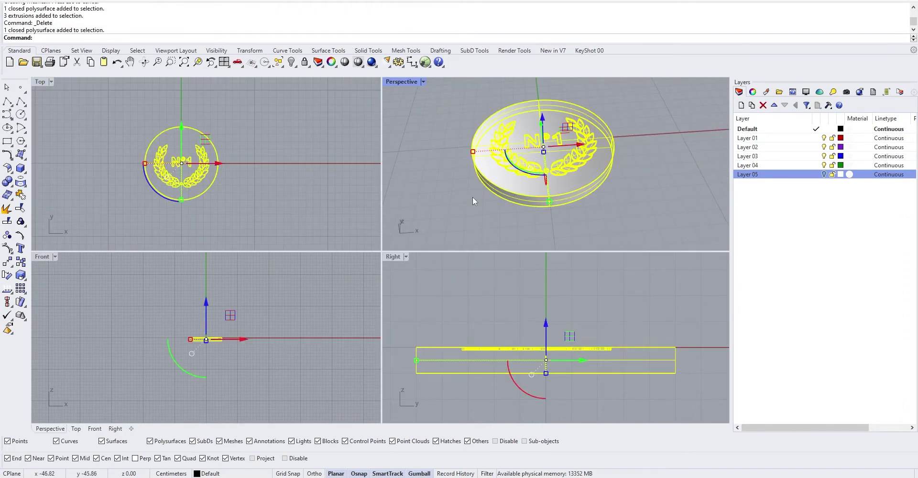
{"action": "key", "text": "Escape"}
{"action": "left_click", "coordinate": [20, 182]}
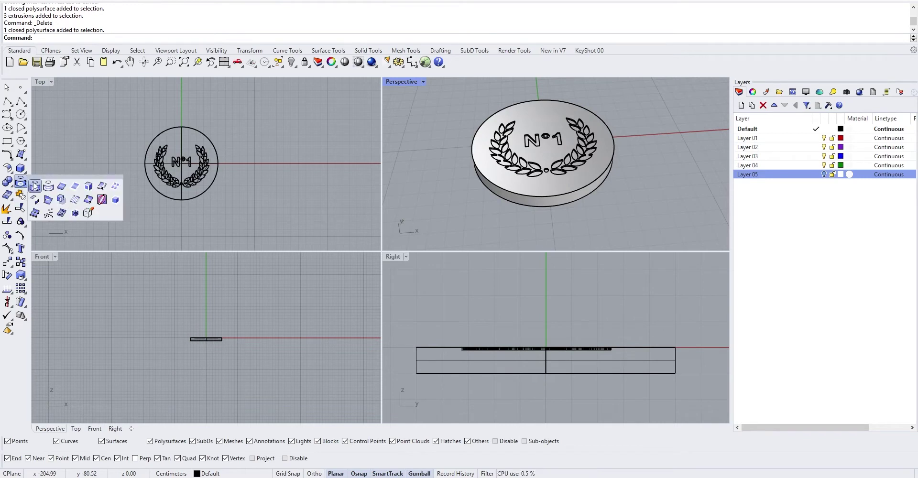
{"action": "left_click", "coordinate": [62, 187]}
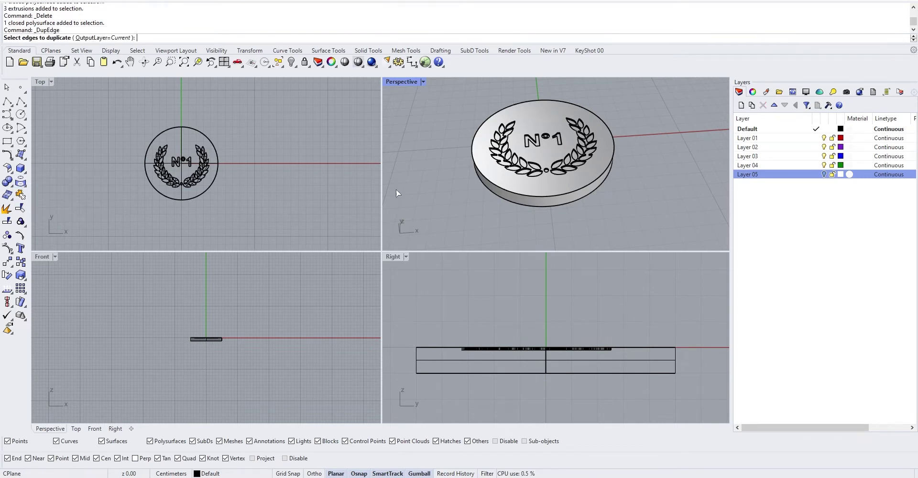
{"action": "left_click", "coordinate": [492, 183]}
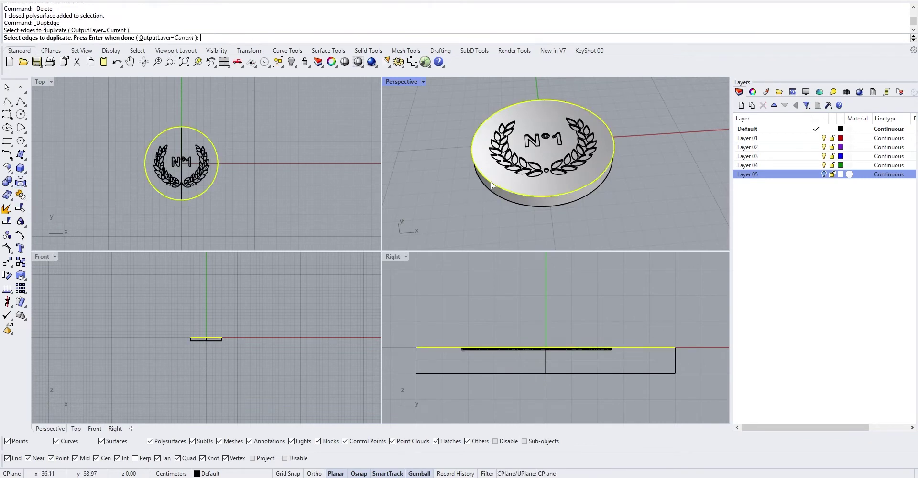
{"action": "key", "text": "Return"}
- Offset the duplicated rim circle about 3.9 cm inward with Offset's ThroughPoint option
{"action": "left_click", "coordinate": [478, 207]}
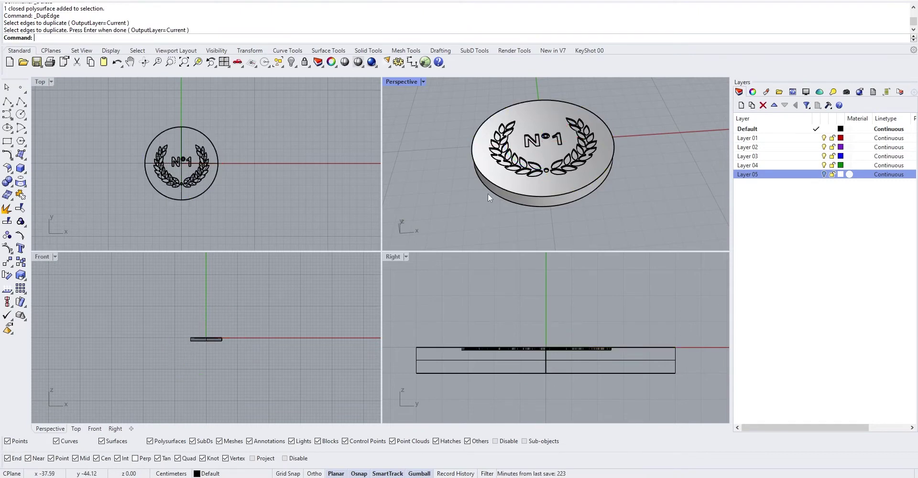
{"action": "left_click", "coordinate": [499, 193]}
{"action": "left_click", "coordinate": [517, 211]}
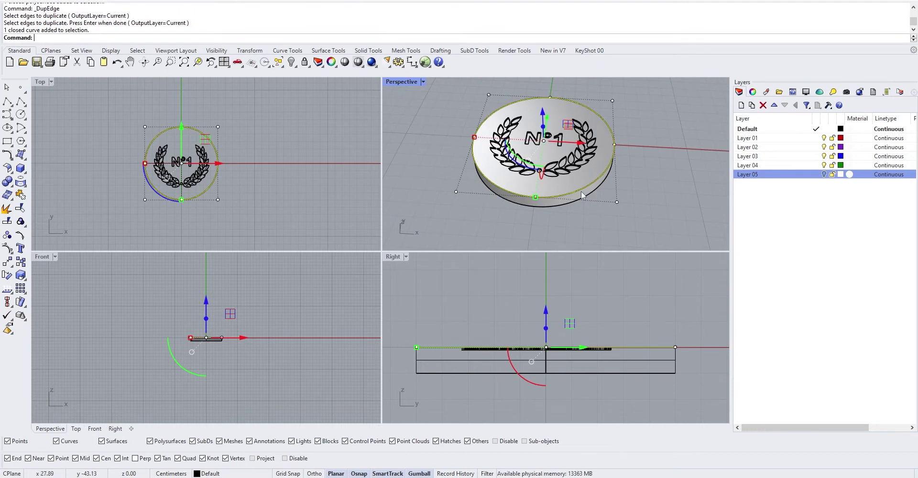
{"action": "type", "text": "Offset"}
{"action": "key", "text": "Return"}
{"action": "scroll", "coordinate": [581, 190], "scroll_direction": "up", "scroll_amount": 3}
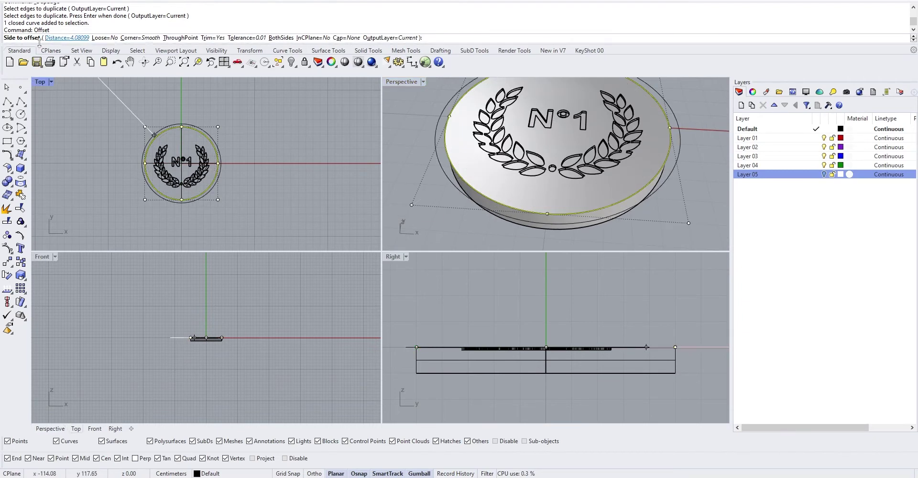
{"action": "scroll", "coordinate": [177, 196], "scroll_direction": "up", "scroll_amount": 5}
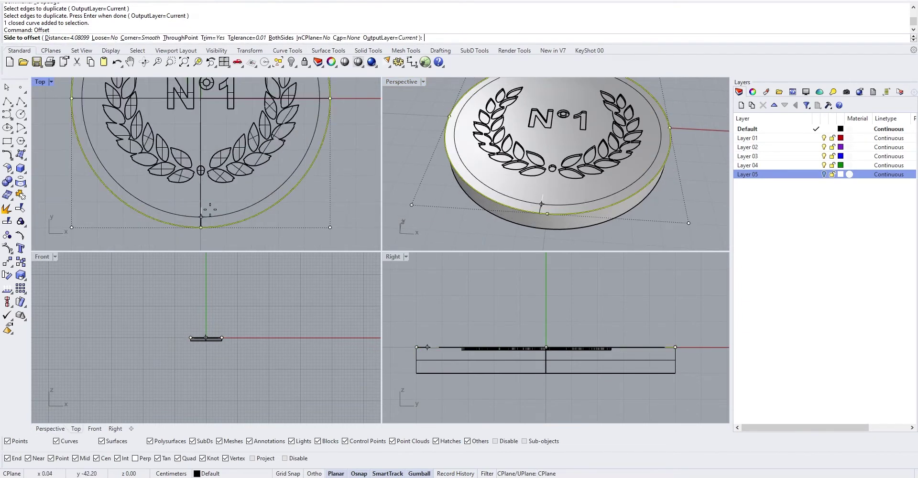
{"action": "scroll", "coordinate": [210, 209], "scroll_direction": "down", "scroll_amount": 1}
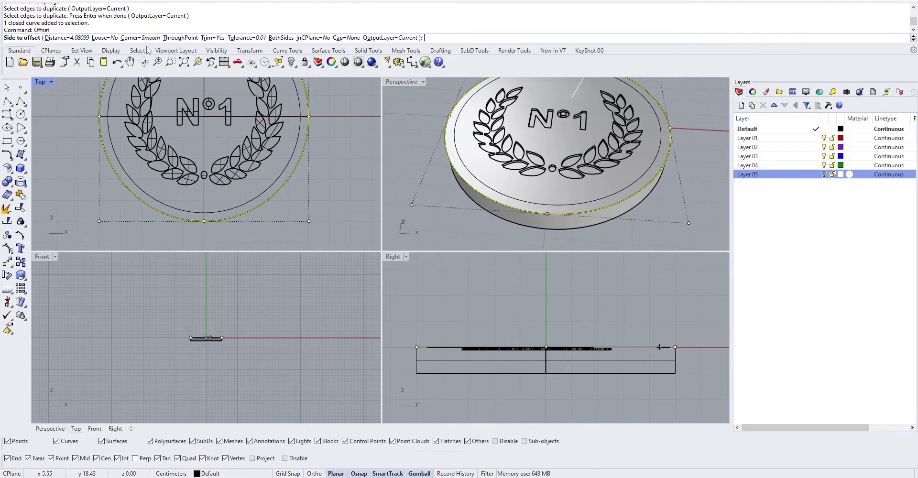
{"action": "left_click", "coordinate": [174, 39]}
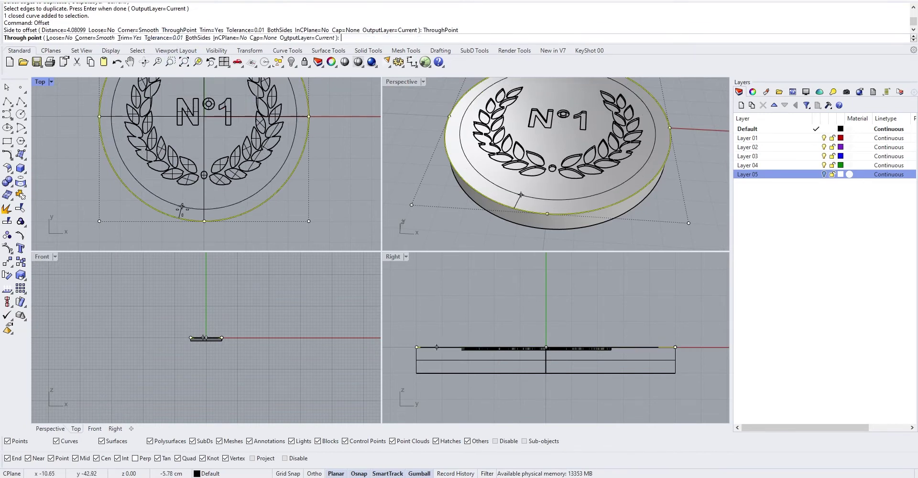
{"action": "scroll", "coordinate": [186, 210], "scroll_direction": "up", "scroll_amount": 3}
{"action": "scroll", "coordinate": [190, 213], "scroll_direction": "down", "scroll_amount": 5}
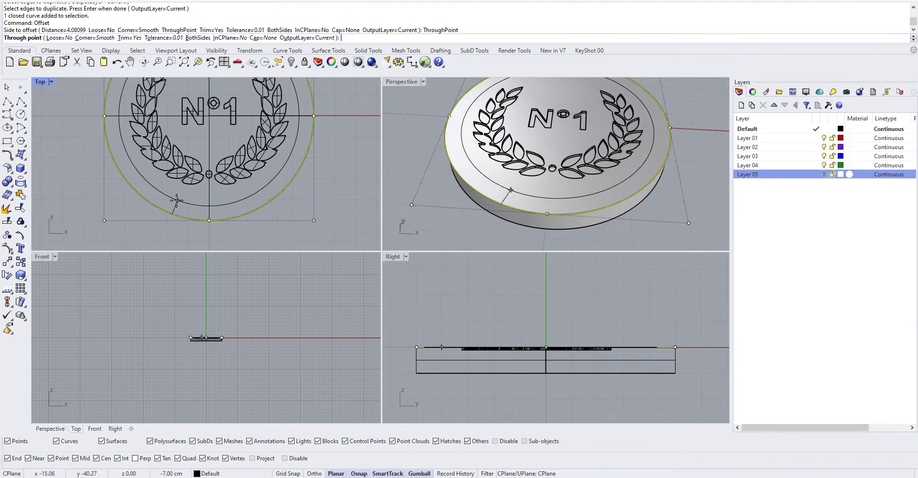
{"action": "scroll", "coordinate": [186, 211], "scroll_direction": "up", "scroll_amount": 2}
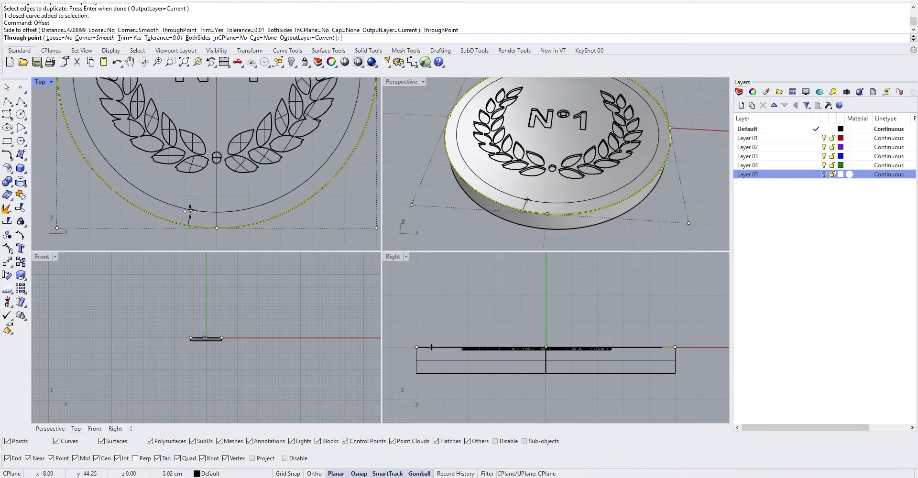
{"action": "scroll", "coordinate": [182, 212], "scroll_direction": "up", "scroll_amount": 2}
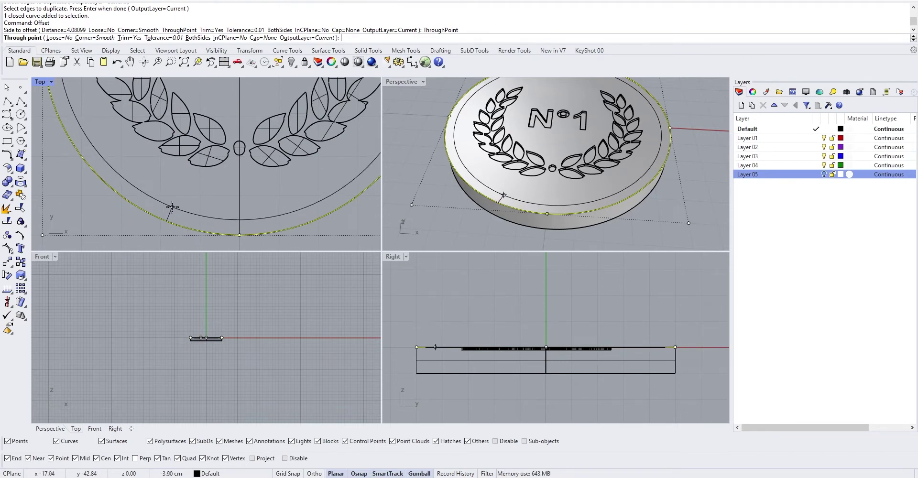
{"action": "left_click", "coordinate": [171, 208]}
{"action": "scroll", "coordinate": [497, 213], "scroll_direction": "down", "scroll_amount": 3}
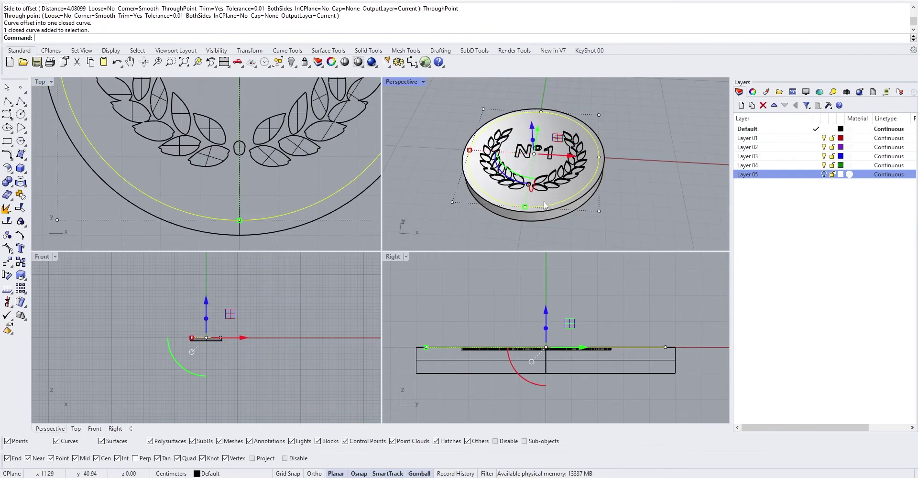
- Draw a horizontal polyline across the disc's lower part, extending past both sides, and move it slightly down to the wreath's bottom circle
{"action": "scroll", "coordinate": [213, 217], "scroll_direction": "down", "scroll_amount": 4}
{"action": "left_click", "coordinate": [49, 118]}
{"action": "left_click", "coordinate": [7, 101]}
{"action": "scroll", "coordinate": [48, 136], "scroll_direction": "down", "scroll_amount": 4}
{"action": "right_click_drag", "start_coordinate": [72, 176], "coordinate": [101, 212]}
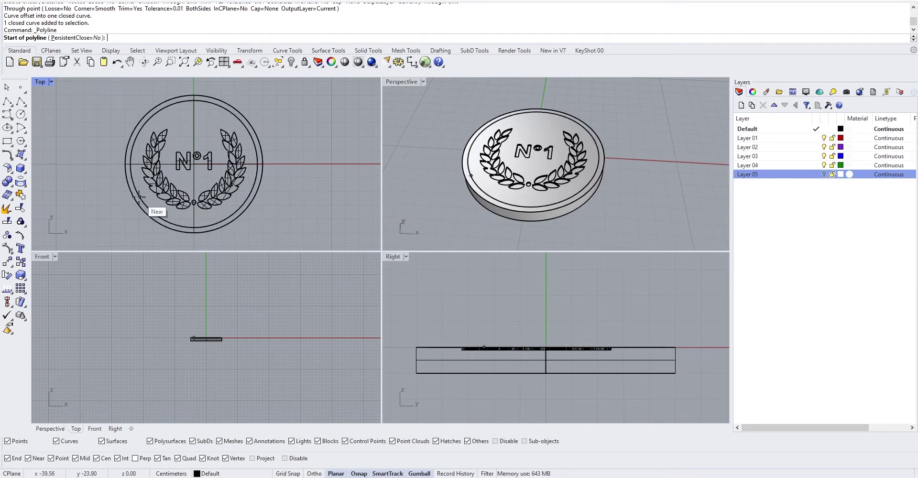
{"action": "left_click", "coordinate": [110, 196]}
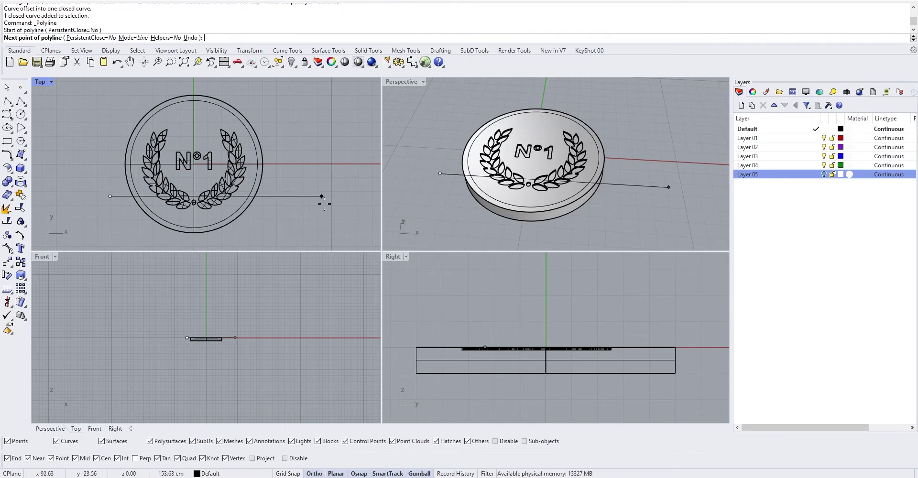
{"action": "left_click", "coordinate": [280, 197]}
{"action": "key", "text": "Return"}
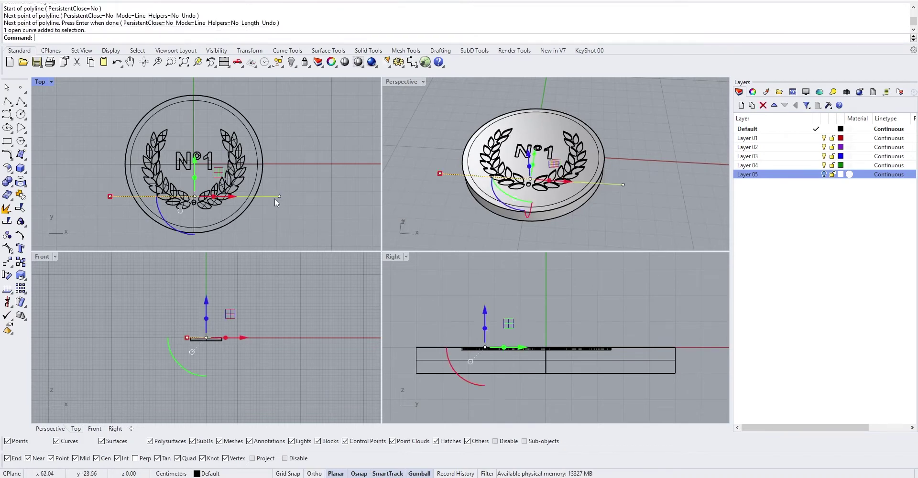
{"action": "scroll", "coordinate": [216, 176], "scroll_direction": "up", "scroll_amount": 2}
{"action": "left_click_drag", "start_coordinate": [190, 166], "coordinate": [190, 171]}
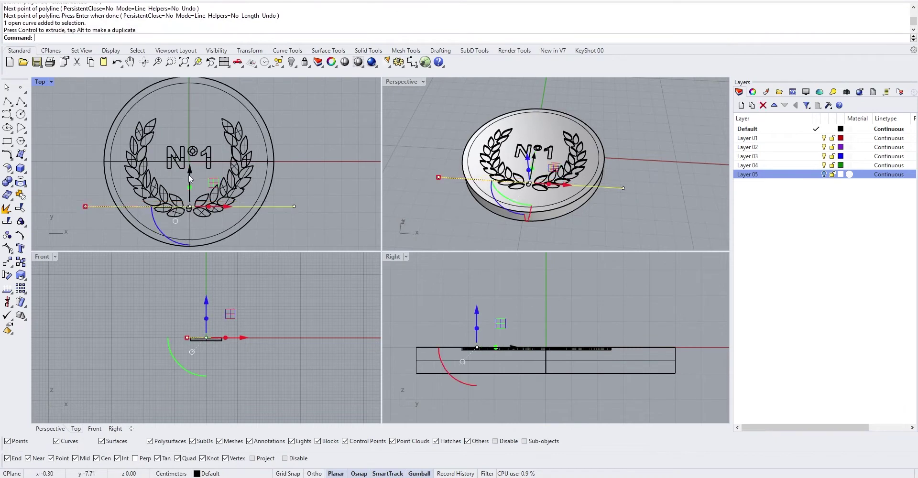
- Trim away the part of the inner offset circle above the horizontal line, leaving the lower arc
{"action": "left_click", "coordinate": [265, 186]}
{"action": "left_click", "coordinate": [340, 181]}
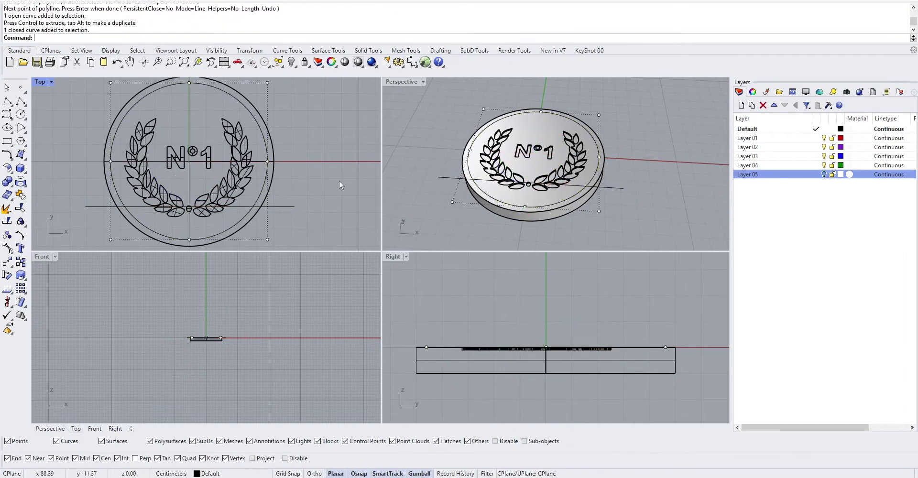
{"action": "left_click", "coordinate": [8, 208]}
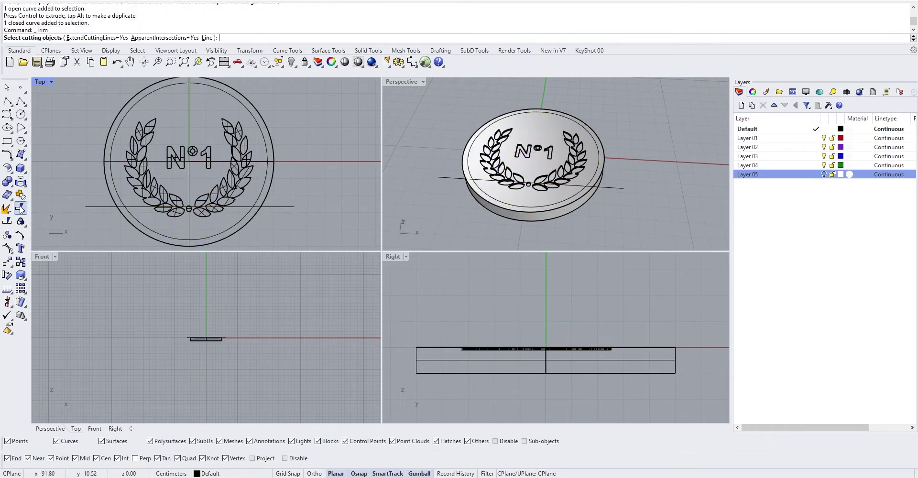
{"action": "left_click", "coordinate": [95, 208]}
{"action": "key", "text": "Return"}
{"action": "left_click", "coordinate": [119, 200]}
{"action": "key", "text": "Return"}
{"action": "scroll", "coordinate": [283, 231], "scroll_direction": "down", "scroll_amount": 4}
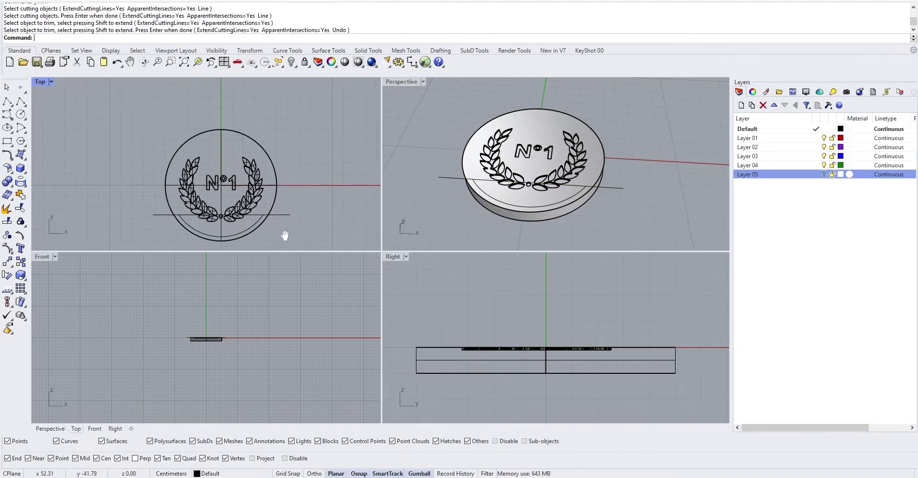
{"action": "scroll", "coordinate": [283, 211], "scroll_direction": "up", "scroll_amount": 2}
{"action": "scroll", "coordinate": [266, 182], "scroll_direction": "up", "scroll_amount": 1}
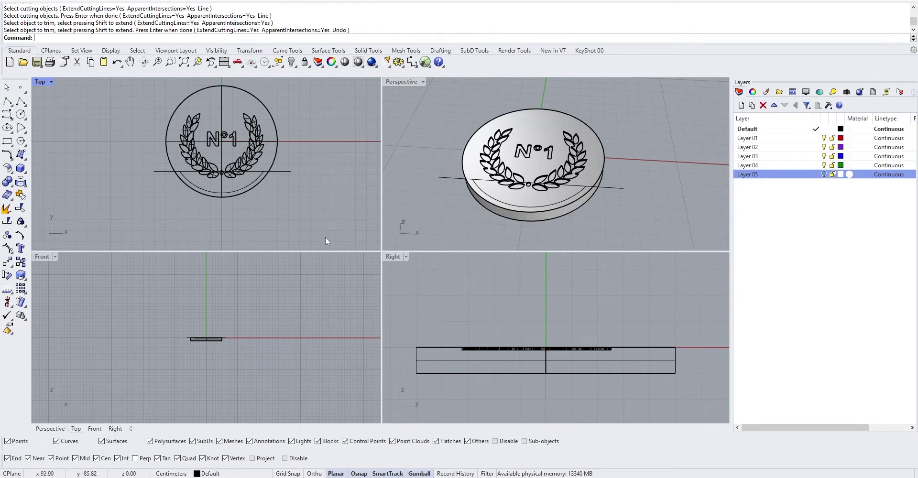
- Create the text CONGRATULATION as grouped curves in regular Arial capitals, 10 cm high, and place it centred below the disc
{"action": "left_click", "coordinate": [21, 248]}
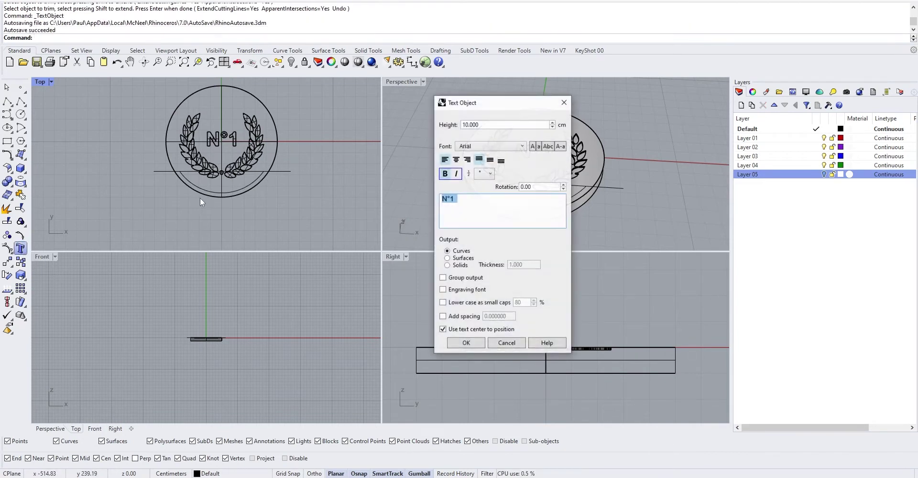
{"action": "type", "text": "Congratulation"}
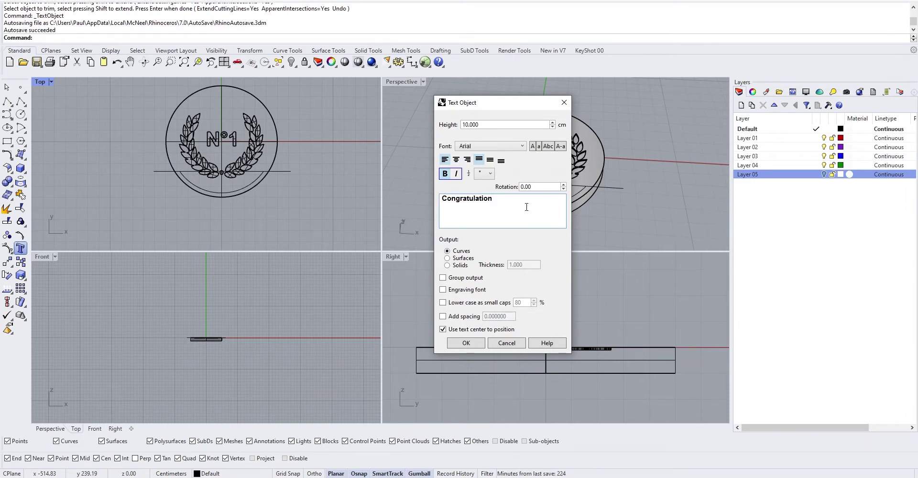
{"action": "left_click", "coordinate": [532, 146]}
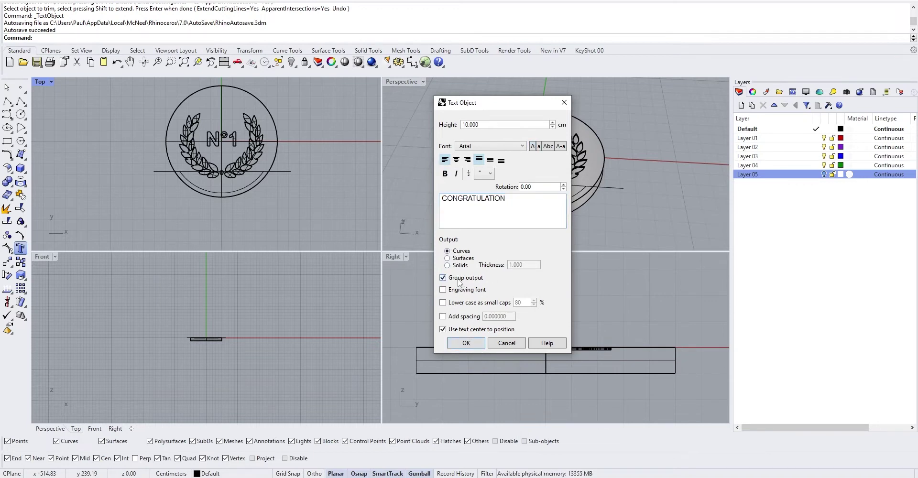
{"action": "left_click", "coordinate": [471, 343]}
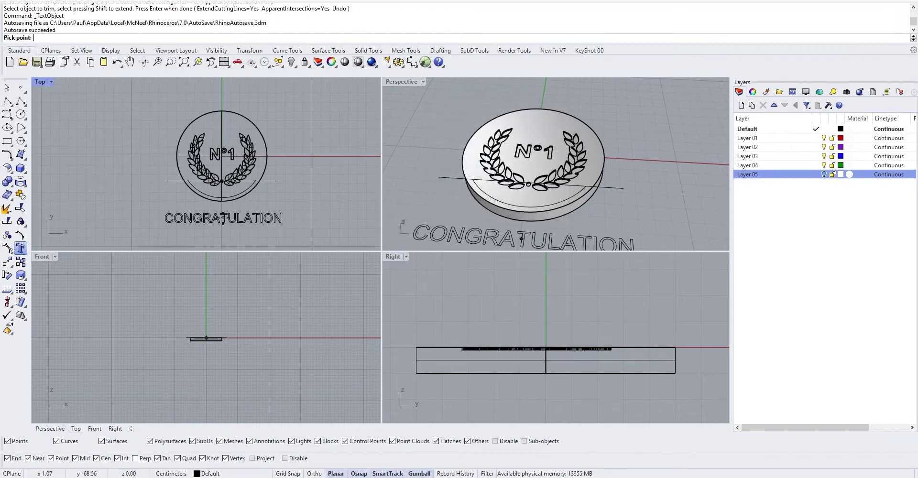
{"action": "right_click_drag", "start_coordinate": [223, 223], "coordinate": [226, 203]}
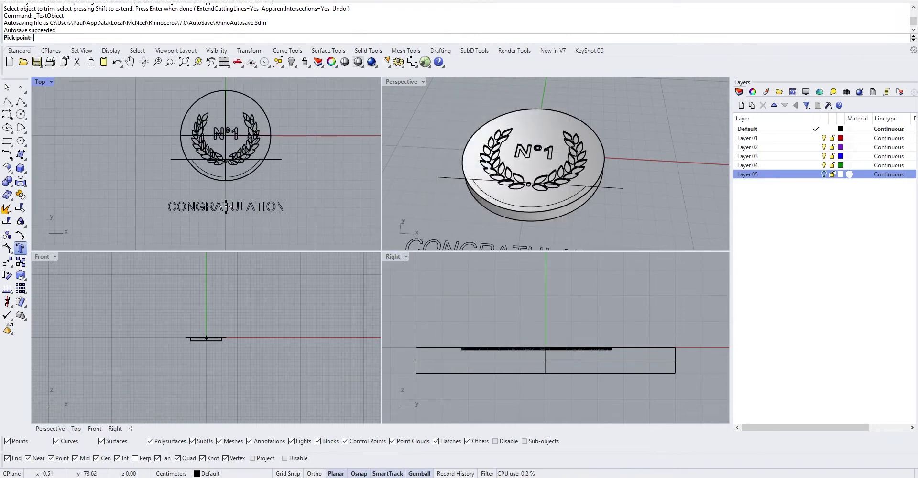
{"action": "left_click", "coordinate": [227, 208]}
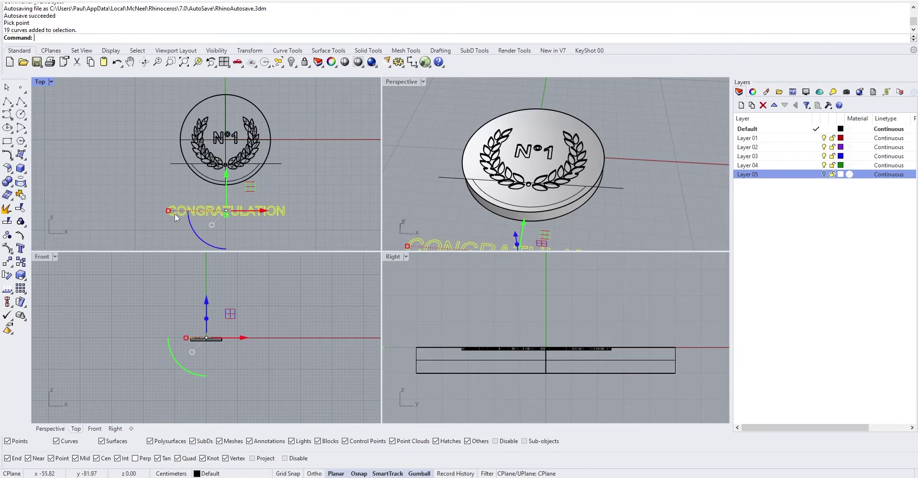
- Scale the CONGRATULATION text down horizontally until it is slightly narrower than the disc
{"action": "left_click_drag", "start_coordinate": [166, 212], "coordinate": [186, 211]}
{"action": "left_click", "coordinate": [203, 193]}
{"action": "scroll", "coordinate": [204, 194], "scroll_direction": "up", "scroll_amount": 2}
{"action": "right_click_drag", "start_coordinate": [261, 189], "coordinate": [278, 189]}
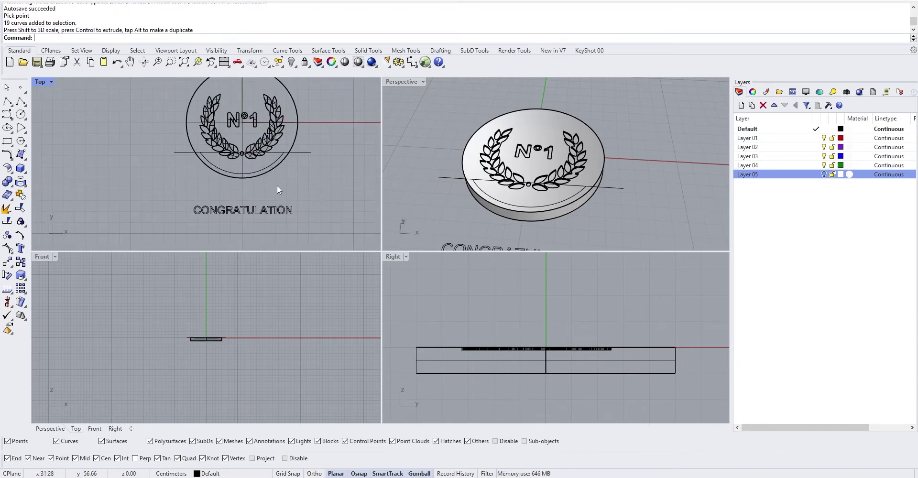
{"action": "left_click", "coordinate": [290, 210]}
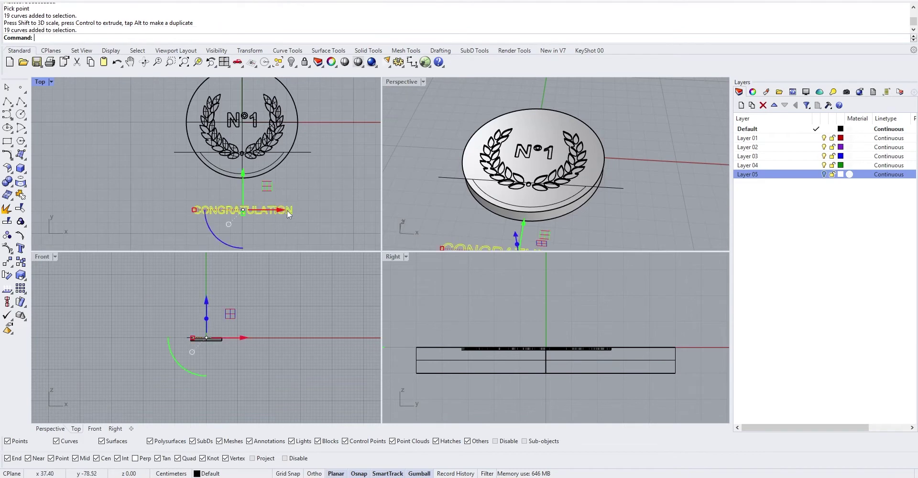
{"action": "left_click", "coordinate": [278, 160]}
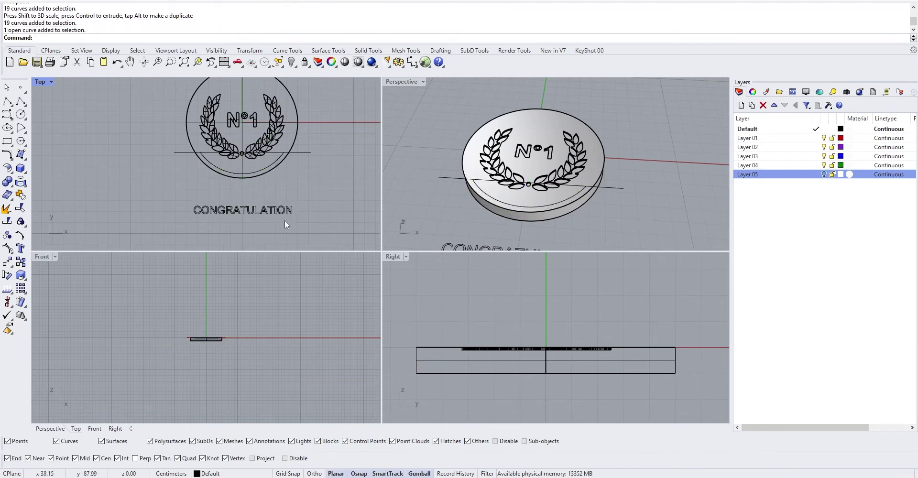
{"action": "left_click", "coordinate": [208, 217]}
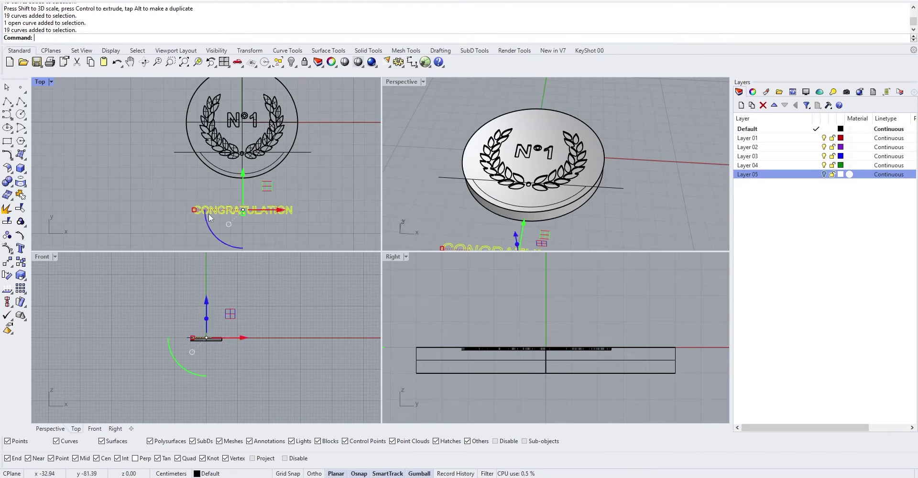
{"action": "left_click", "coordinate": [216, 167]}
{"action": "left_click", "coordinate": [176, 197]}
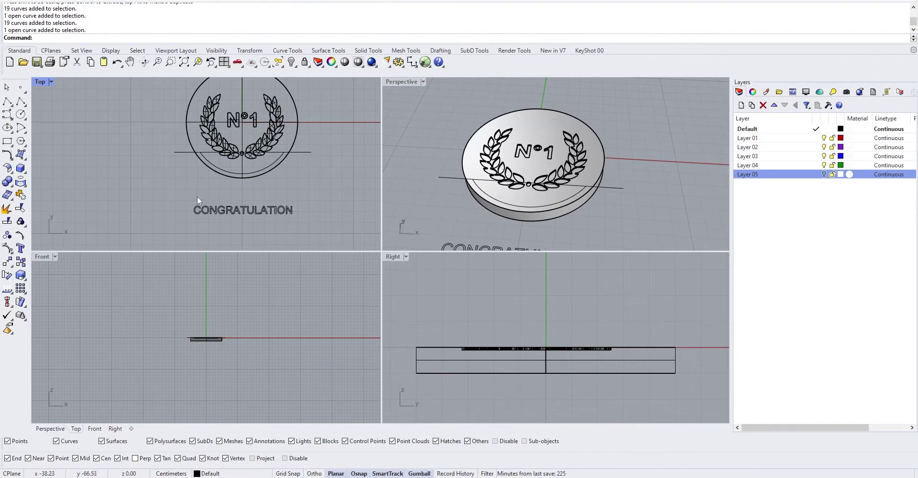
{"action": "left_click", "coordinate": [7, 102]}
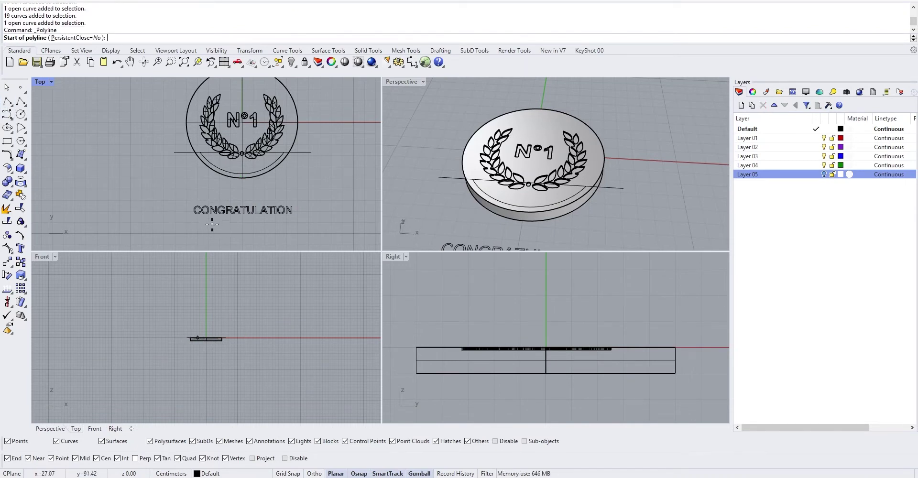
{"action": "key", "text": "Escape"}
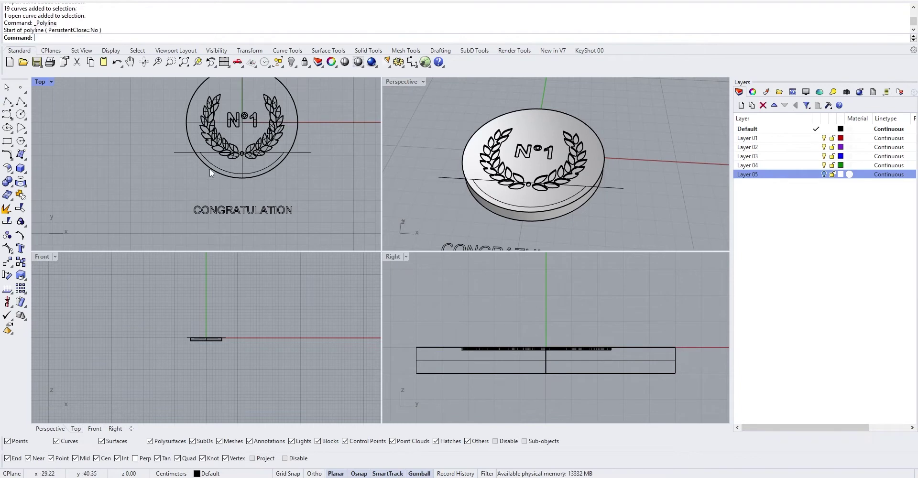
- Measure the length of the lower arc inside the disc's rim
{"action": "left_click", "coordinate": [215, 165]}
{"action": "key", "text": "Escape"}
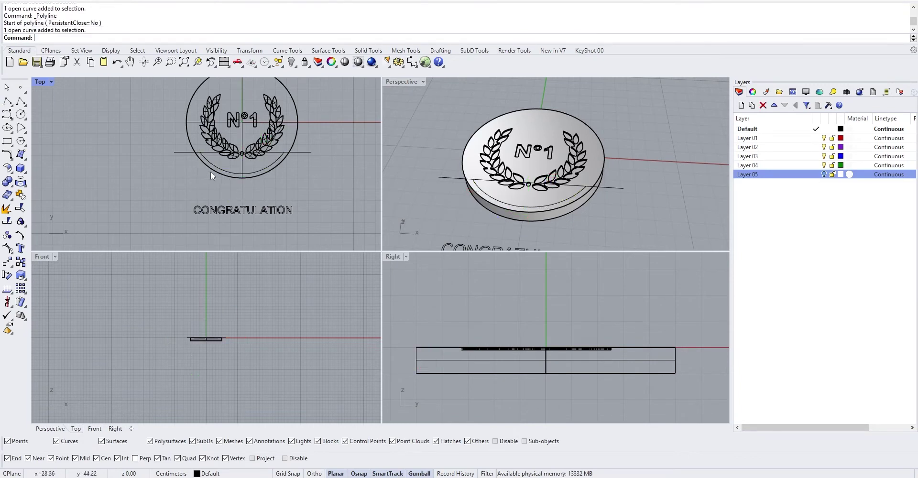
{"action": "left_click", "coordinate": [223, 168]}
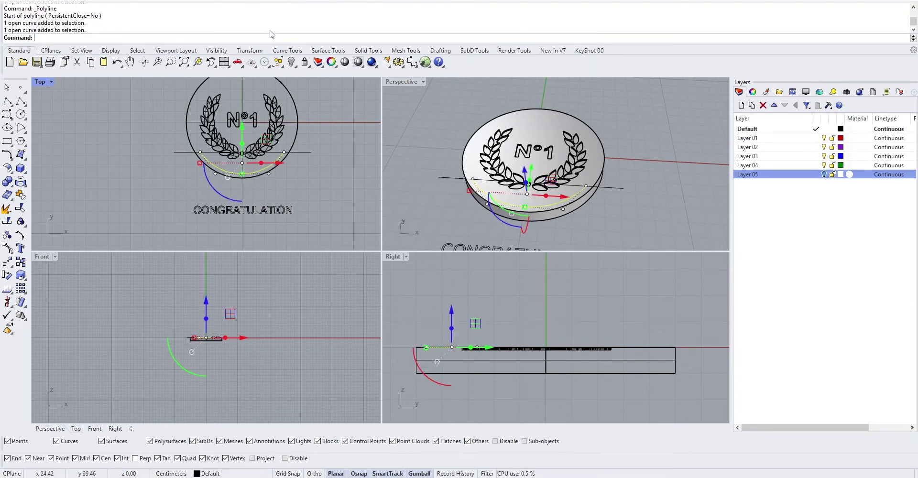
{"action": "left_click", "coordinate": [279, 2]}
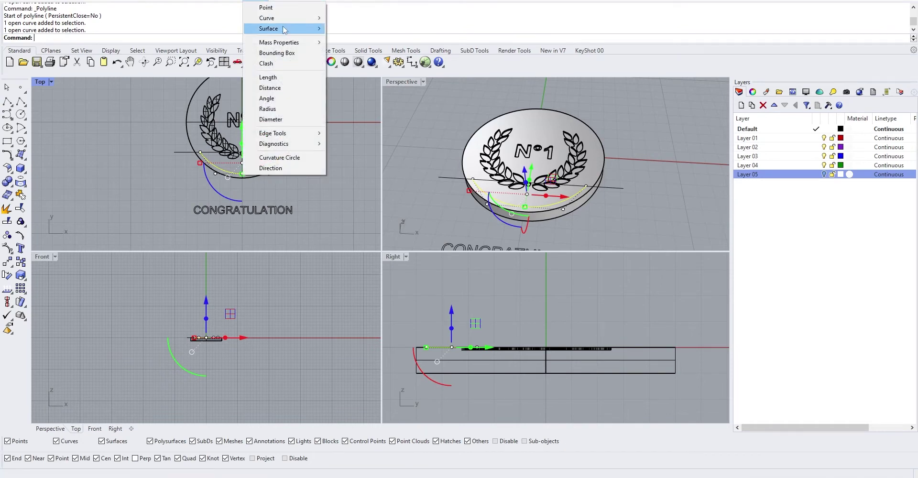
{"action": "left_click", "coordinate": [296, 77]}
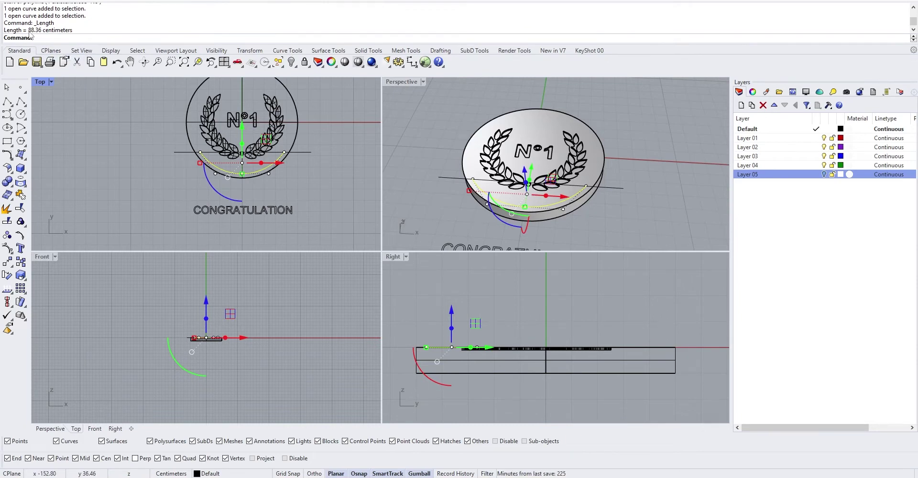
{"action": "left_click", "coordinate": [108, 142]}
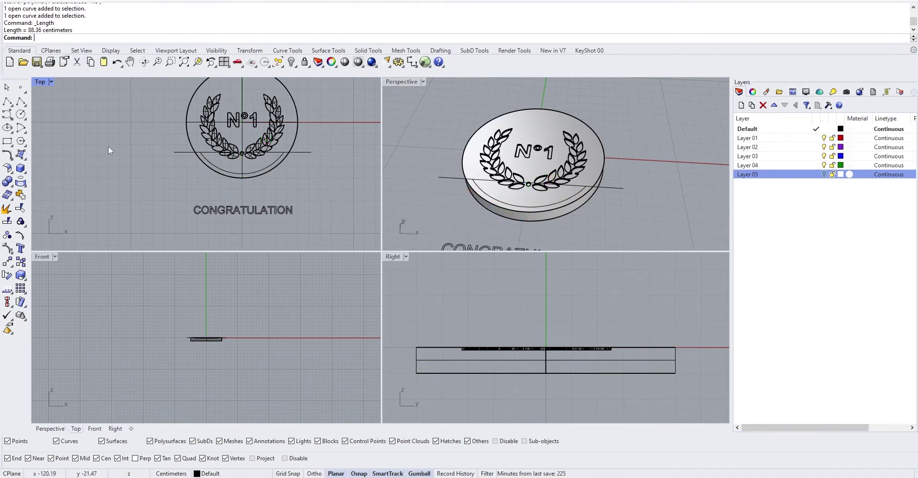
- Draw a horizontal polyline 88.36 cm long below the CONGRATULATION text, with Ortho turned on
{"action": "left_click", "coordinate": [8, 101]}
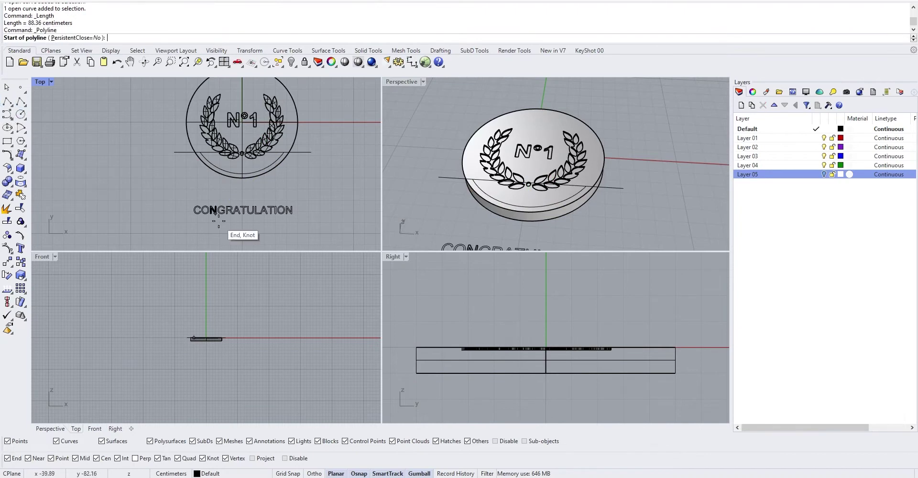
{"action": "left_click", "coordinate": [219, 232]}
{"action": "type", "text": "8"}
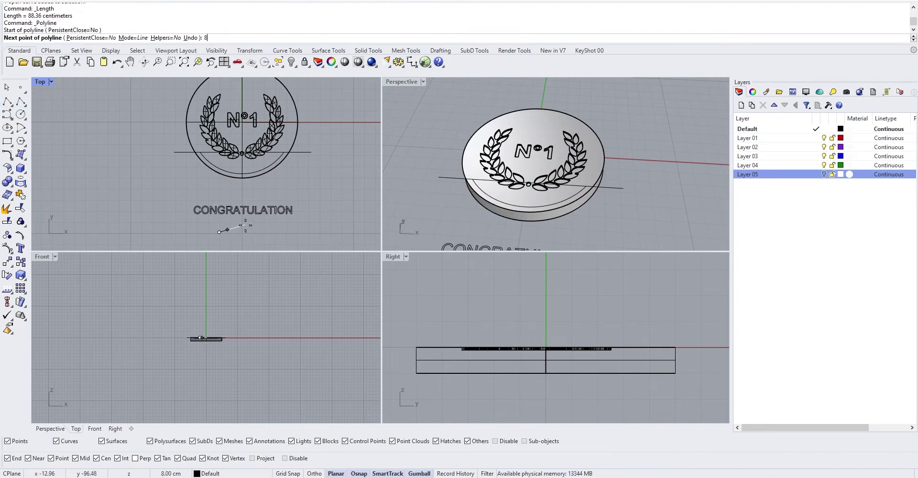
{"action": "type", "text": "8.36"}
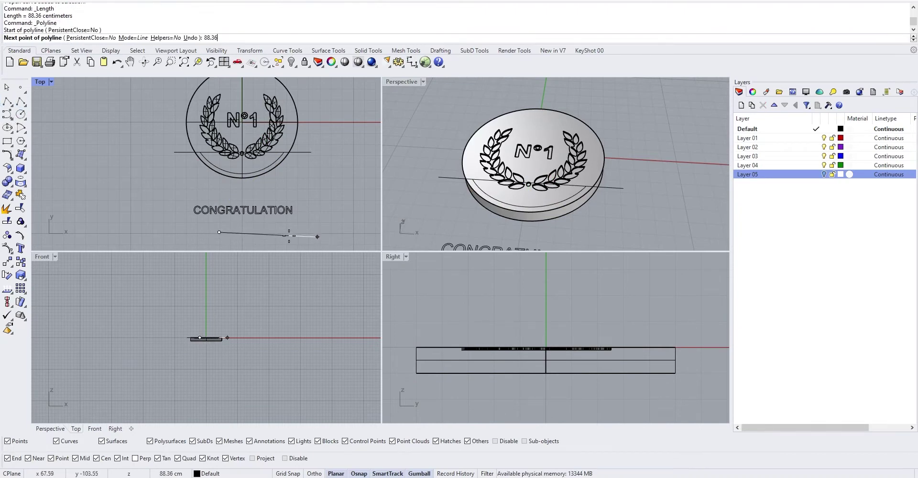
{"action": "key", "text": "F8"}
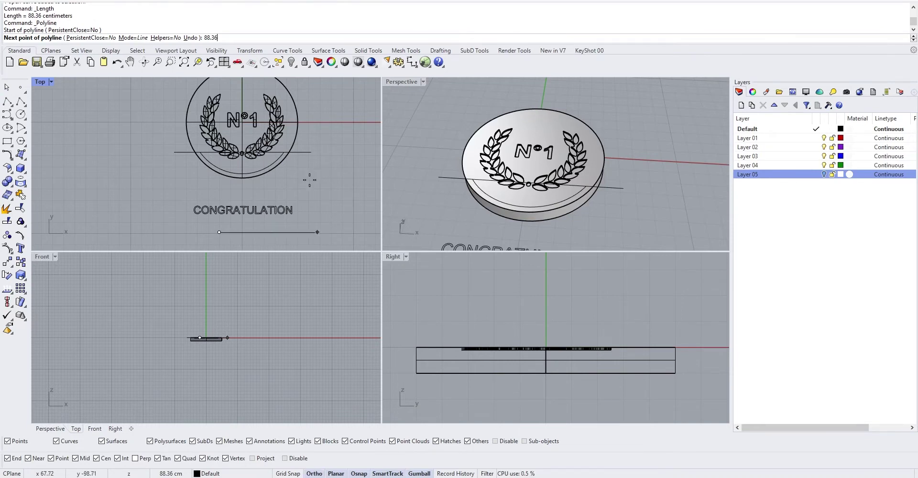
{"action": "key", "text": "Return"}
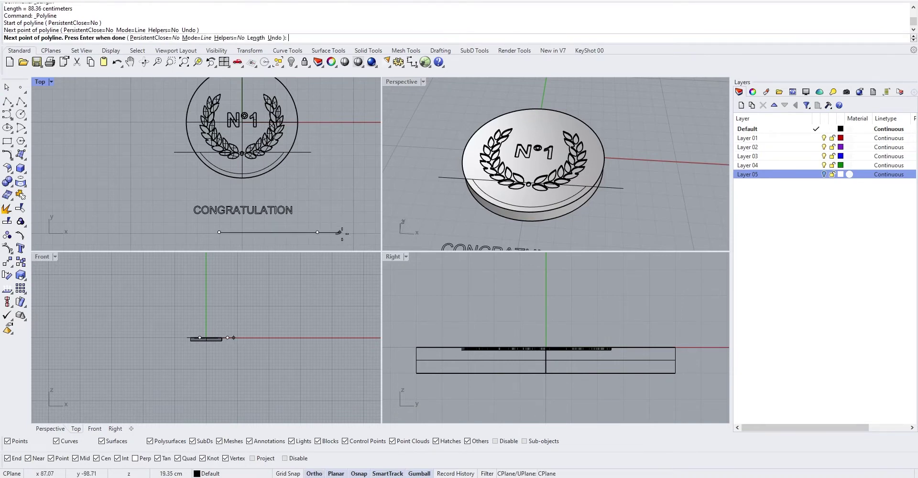
{"action": "key", "text": "Return"}
- Move the 88.36 cm line up and sideways so that it lies just beneath the CONGRATULATION text
{"action": "scroll", "coordinate": [295, 225], "scroll_direction": "up", "scroll_amount": 2}
{"action": "right_click_drag", "start_coordinate": [294, 225], "coordinate": [315, 215]}
{"action": "left_click", "coordinate": [306, 197]}
{"action": "scroll", "coordinate": [305, 197], "scroll_direction": "down", "scroll_amount": 2}
{"action": "left_click_drag", "start_coordinate": [312, 195], "coordinate": [291, 189]}
{"action": "key", "text": "Escape"}
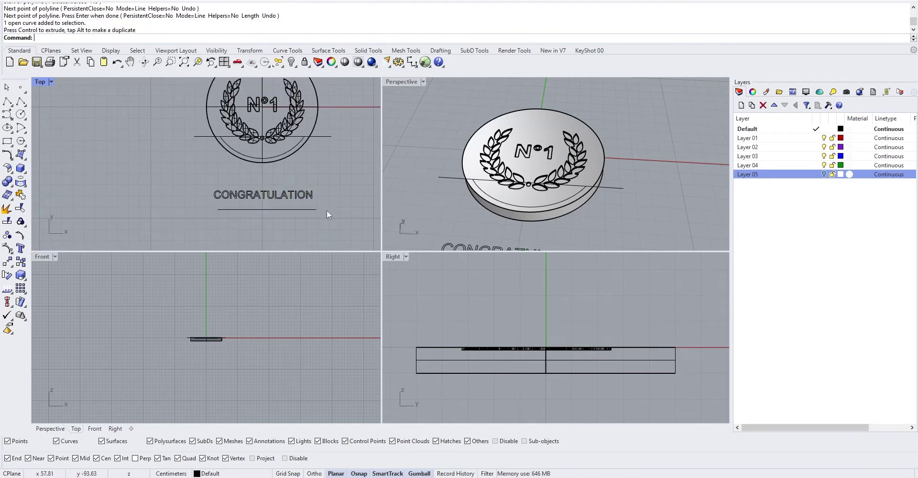
- Align the CONGRATULATION text and the line beneath it with Align's VertCenter option, using the line's midpoint
{"action": "left_click", "coordinate": [310, 199]}
{"action": "left_click_drag", "start_coordinate": [335, 220], "coordinate": [194, 183]}
{"action": "type", "text": "align"}
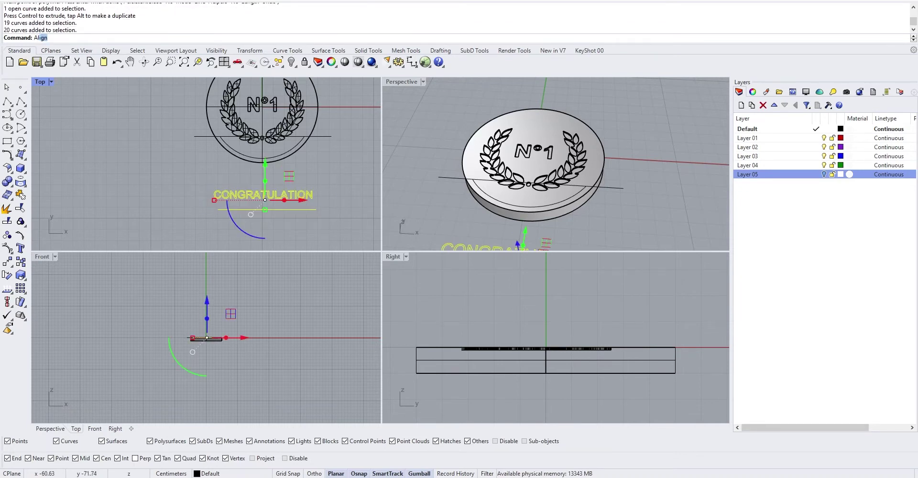
{"action": "key", "text": "Return"}
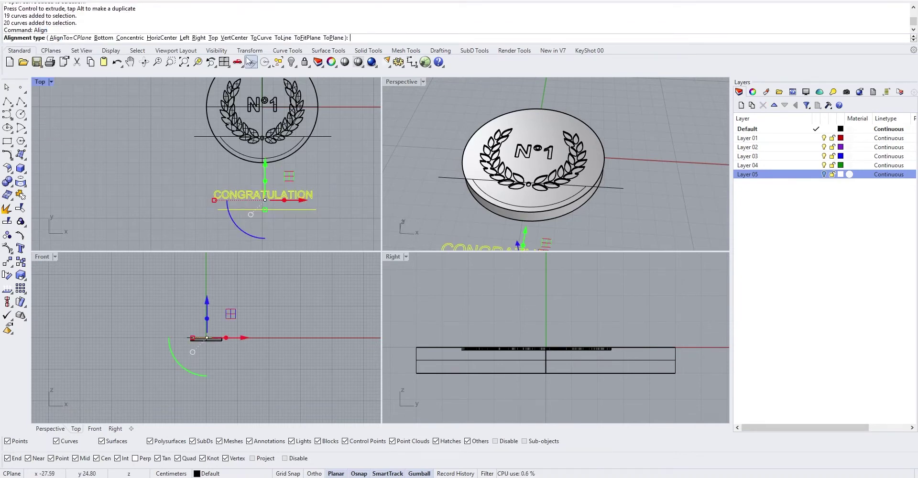
{"action": "left_click", "coordinate": [235, 38]}
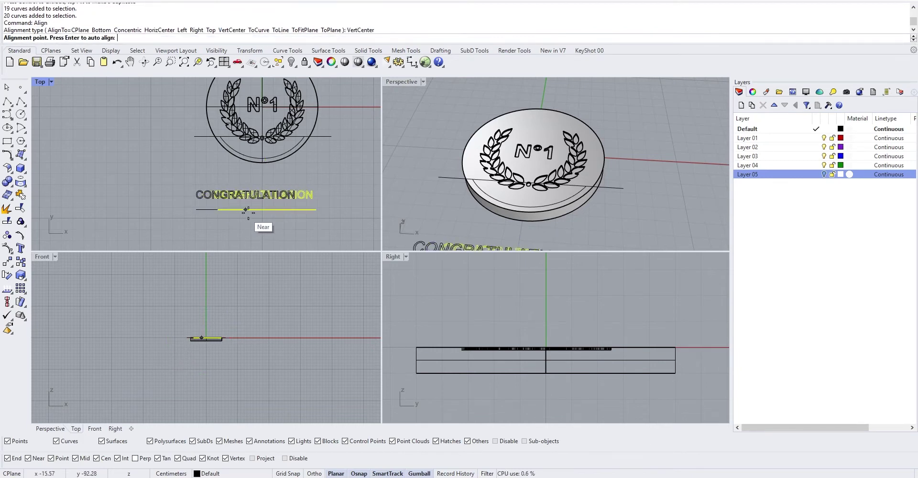
{"action": "scroll", "coordinate": [264, 197], "scroll_direction": "up", "scroll_amount": 4}
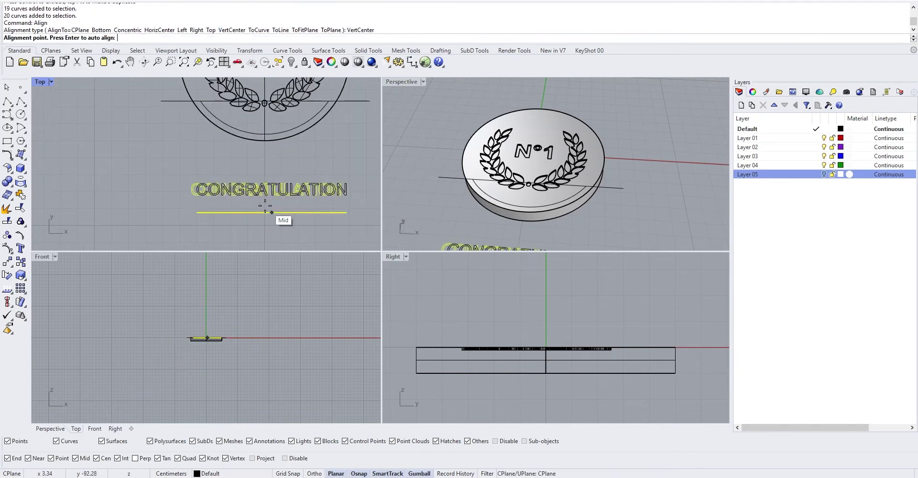
{"action": "scroll", "coordinate": [260, 202], "scroll_direction": "down", "scroll_amount": 2}
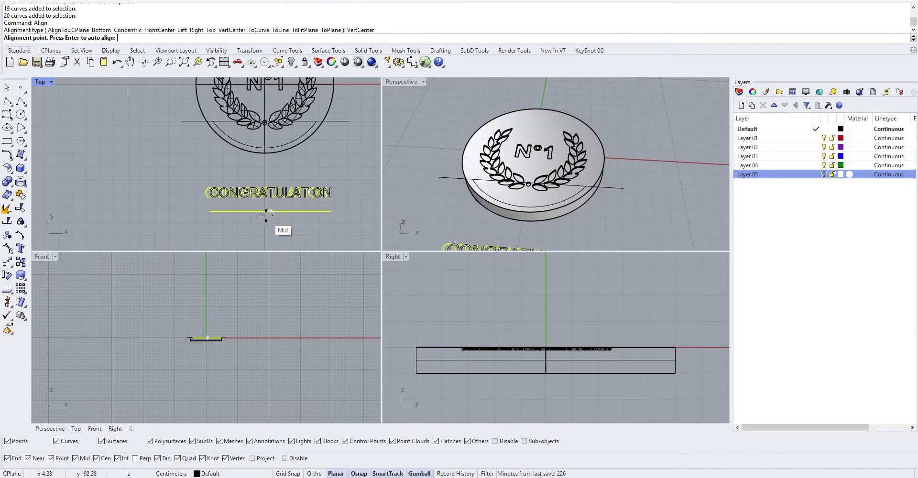
{"action": "left_click", "coordinate": [264, 211]}
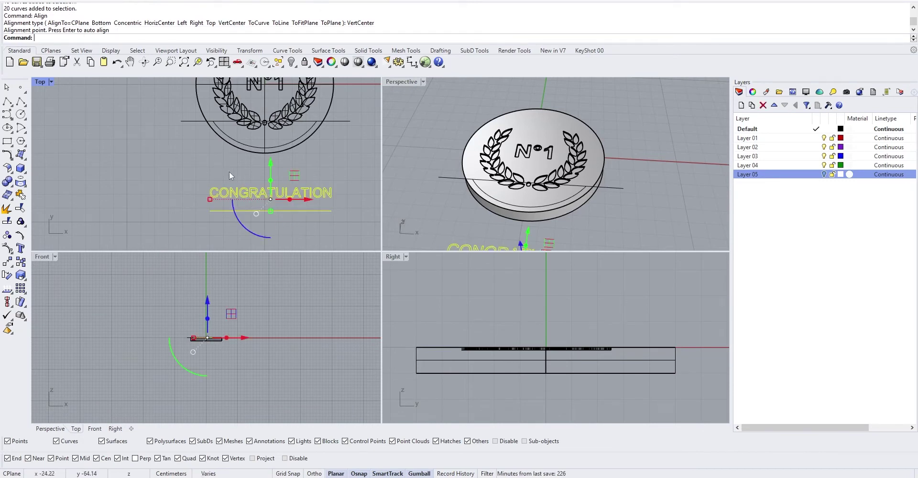
- Move the horizontal line straight up to the bottom edge of the CONGRATULATION letters as their baseline
{"action": "key", "text": "Escape"}
{"action": "left_click", "coordinate": [241, 210]}
{"action": "left_click_drag", "start_coordinate": [271, 179], "coordinate": [269, 168]}
{"action": "left_click", "coordinate": [257, 176]}
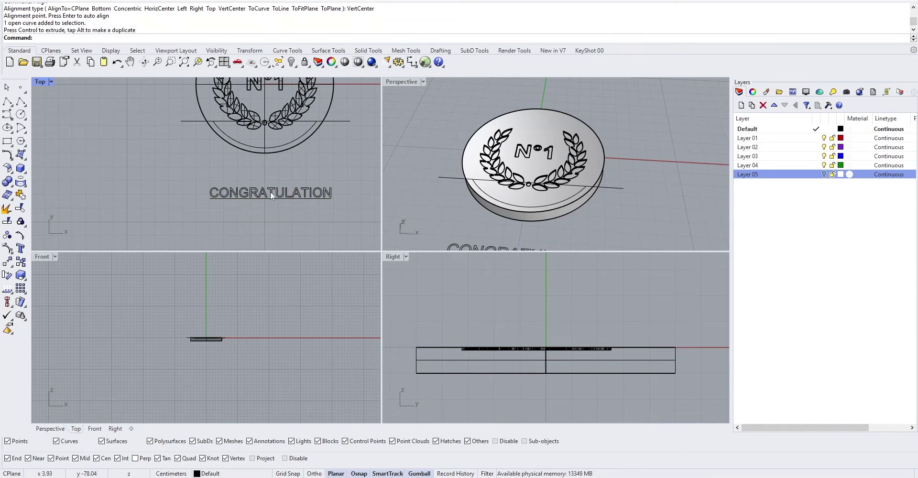
- Scale the CONGRATULATION text up uniformly so that it extends slightly past both ends of the baseline
{"action": "scroll", "coordinate": [213, 193], "scroll_direction": "up", "scroll_amount": 5}
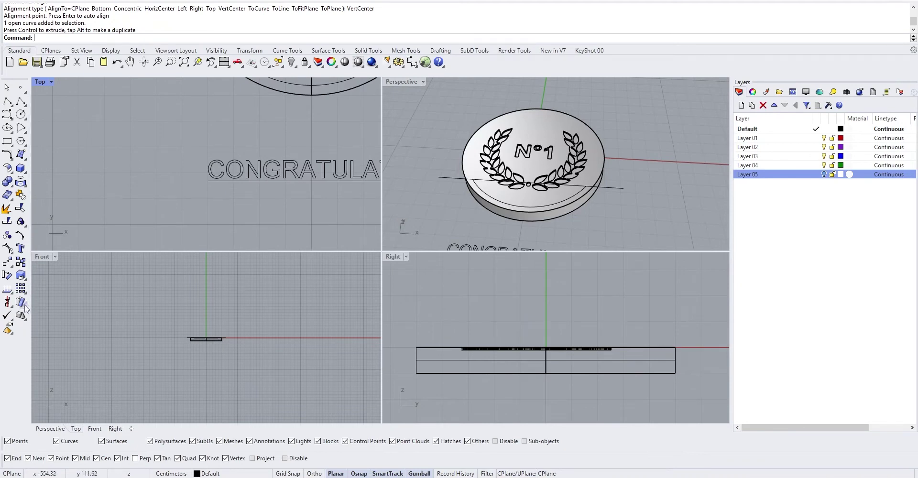
{"action": "scroll", "coordinate": [244, 194], "scroll_direction": "down", "scroll_amount": 1}
{"action": "right_click_drag", "start_coordinate": [247, 193], "coordinate": [150, 210]}
{"action": "left_click", "coordinate": [181, 194]}
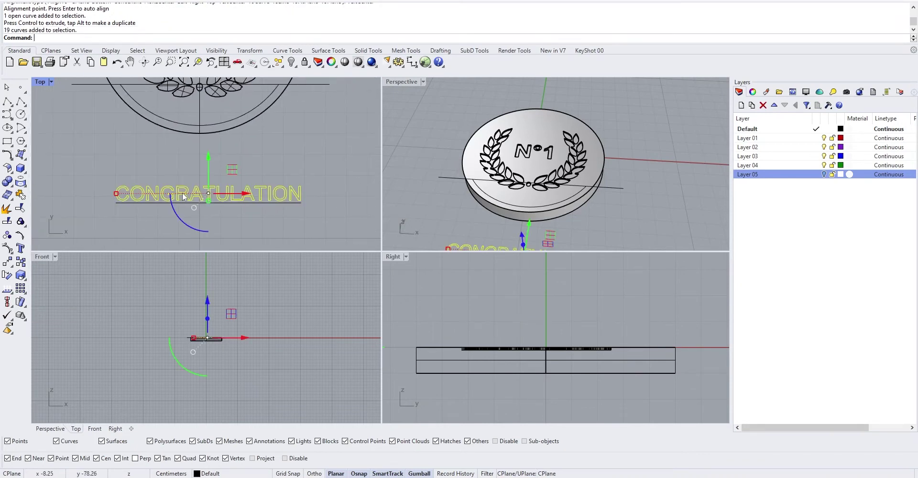
{"action": "scroll", "coordinate": [181, 196], "scroll_direction": "down", "scroll_amount": 1}
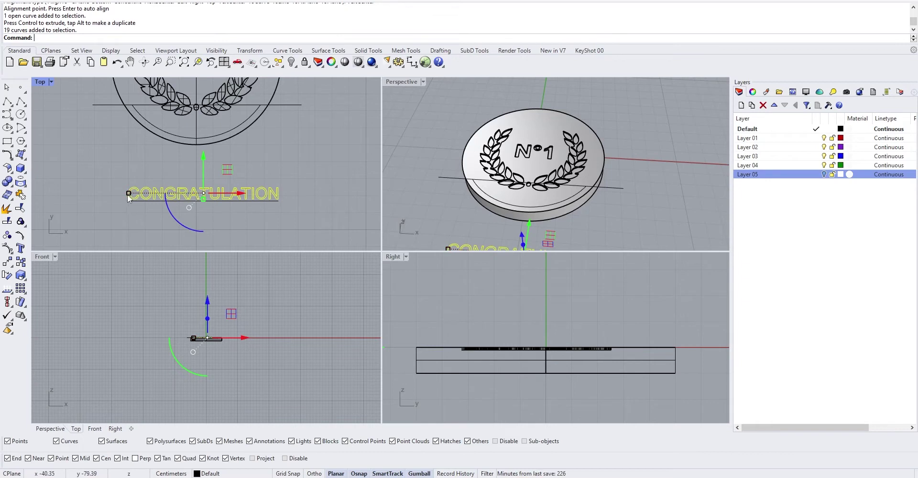
{"action": "left_click_drag", "start_coordinate": [128, 194], "coordinate": [116, 194], "text": "shift"}
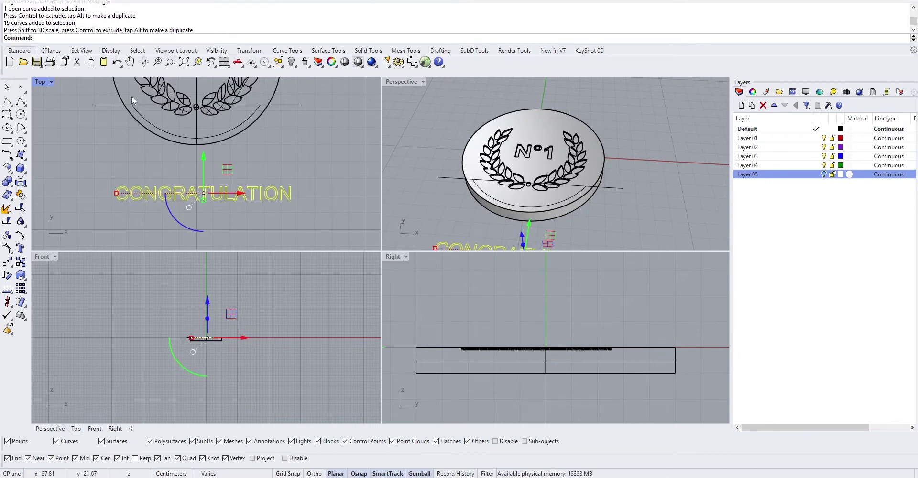
- Scale the straight CONGRATULATION text uniformly until its ends match both ends of the baseline
{"action": "left_click_drag", "start_coordinate": [117, 195], "coordinate": [135, 195]}
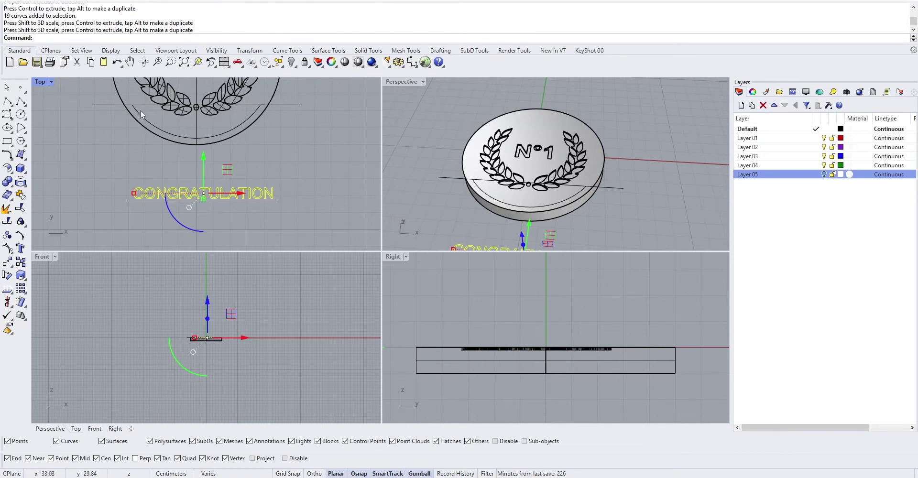
{"action": "right_click_drag", "start_coordinate": [142, 109], "coordinate": [166, 136]}
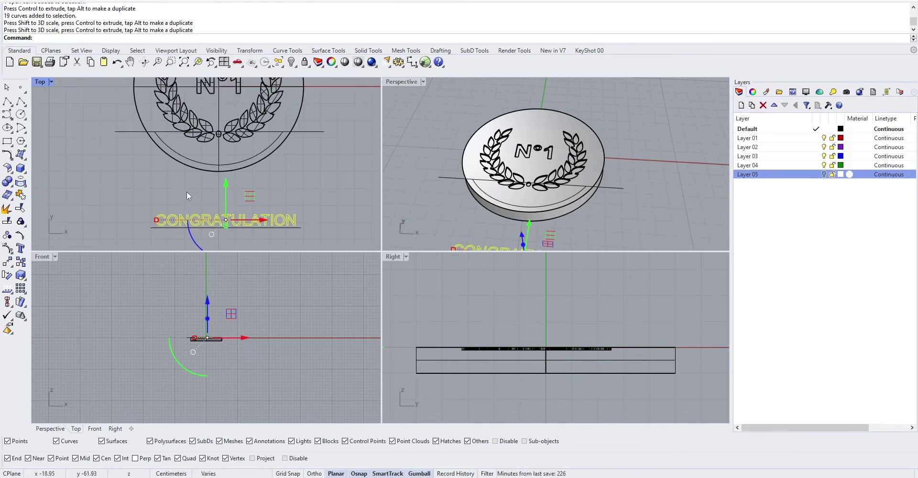
{"action": "key", "text": "Escape"}
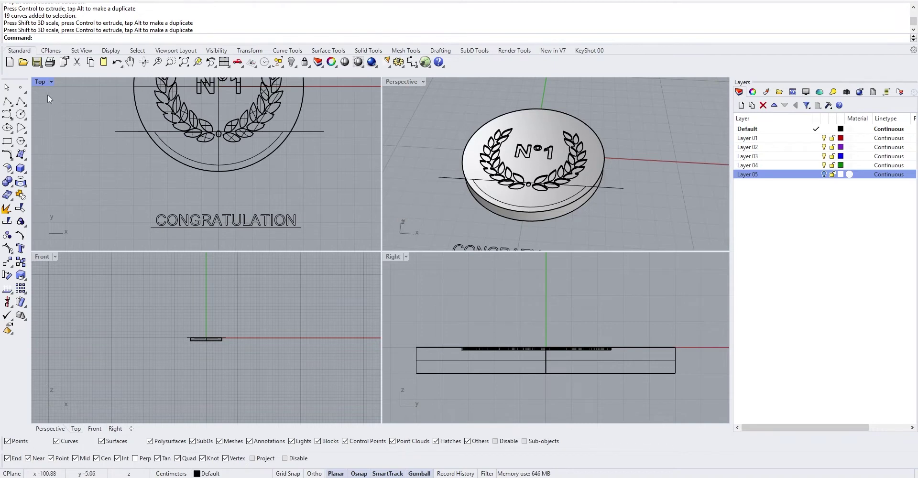
{"action": "double_click", "coordinate": [42, 82]}
{"action": "scroll", "coordinate": [298, 281], "scroll_direction": "down", "scroll_amount": 2}
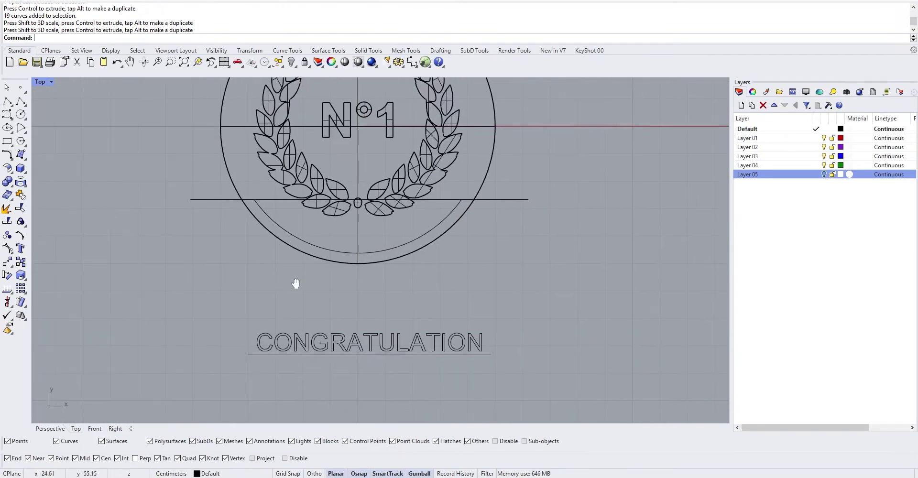
{"action": "left_click", "coordinate": [295, 343]}
{"action": "left_click_drag", "start_coordinate": [260, 346], "coordinate": [250, 345]}
{"action": "left_click", "coordinate": [258, 319]}
{"action": "right_click_drag", "start_coordinate": [328, 366], "coordinate": [299, 337]}
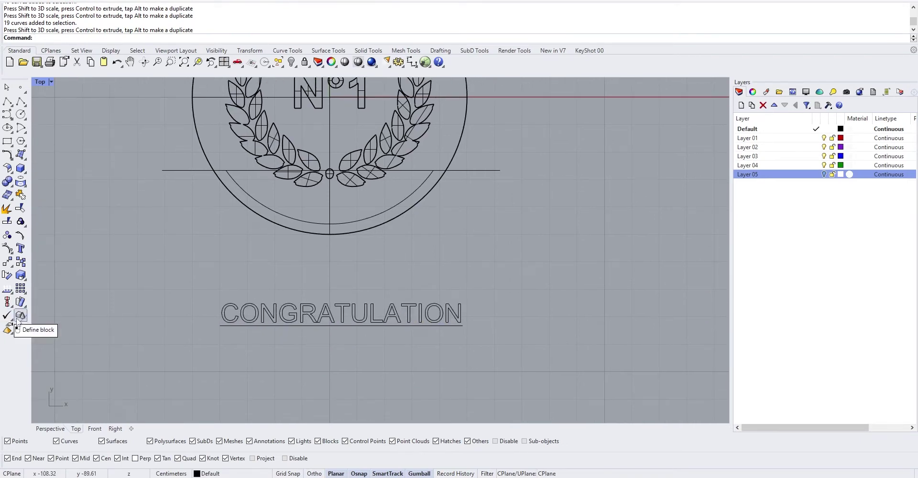
- Flow a copy of the CONGRATULATION text from its baseline onto the lower arc inside the rim, with matching start ends, Rigid and Stretch off
{"action": "left_click", "coordinate": [24, 305]}
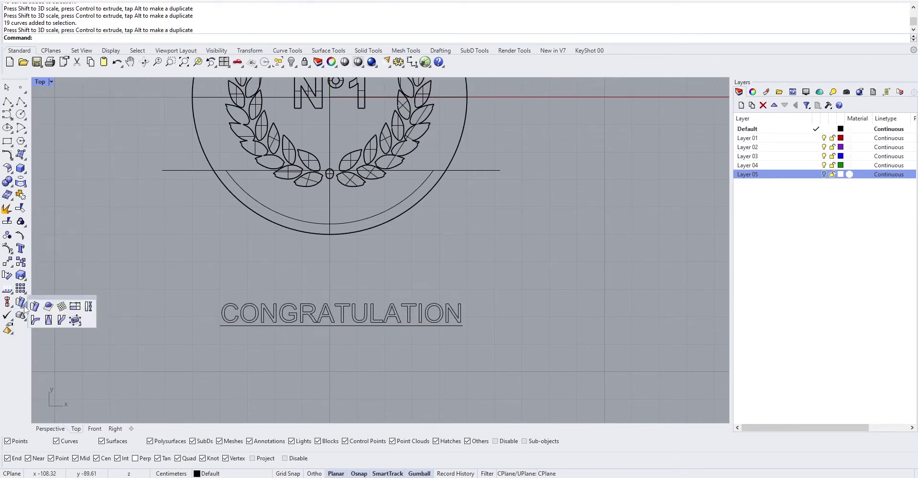
{"action": "left_click", "coordinate": [64, 322]}
{"action": "scroll", "coordinate": [296, 333], "scroll_direction": "down", "scroll_amount": 2}
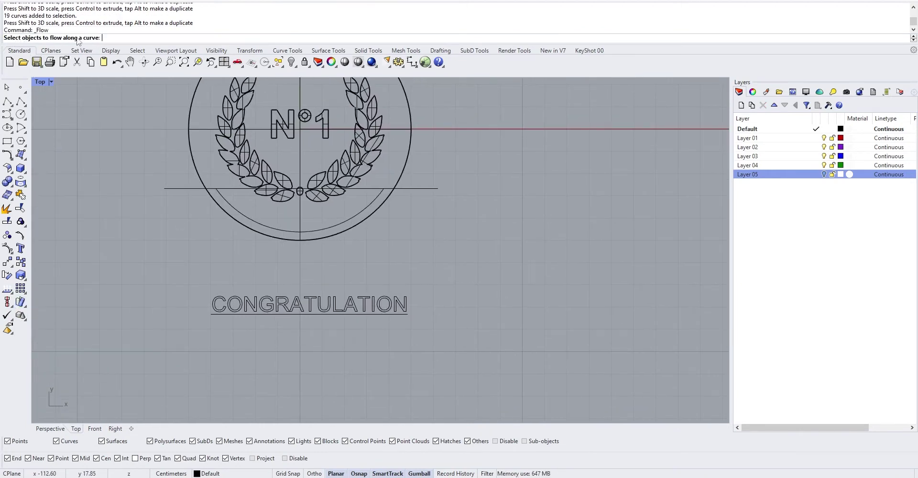
{"action": "left_click", "coordinate": [256, 299]}
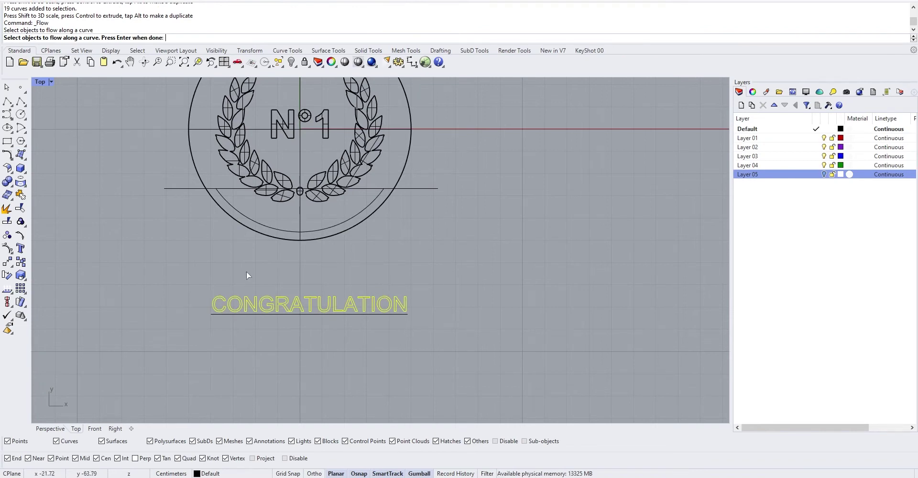
{"action": "key", "text": "Return"}
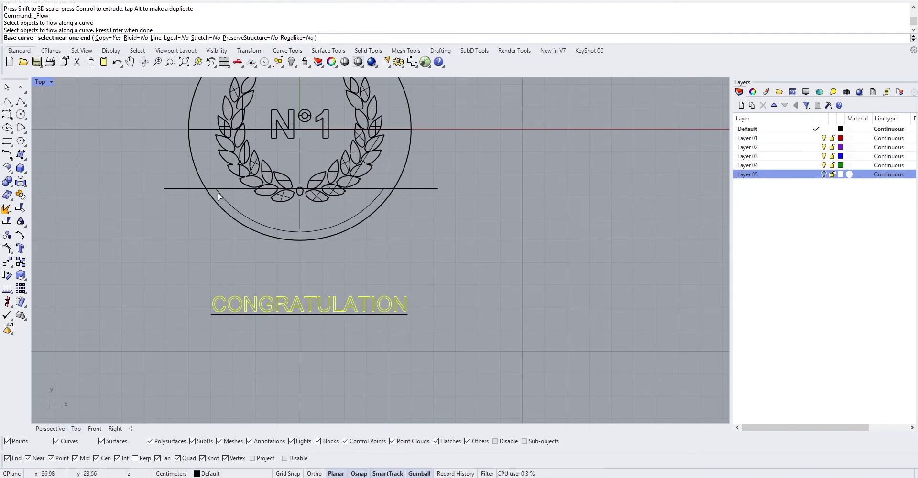
{"action": "left_click", "coordinate": [214, 314]}
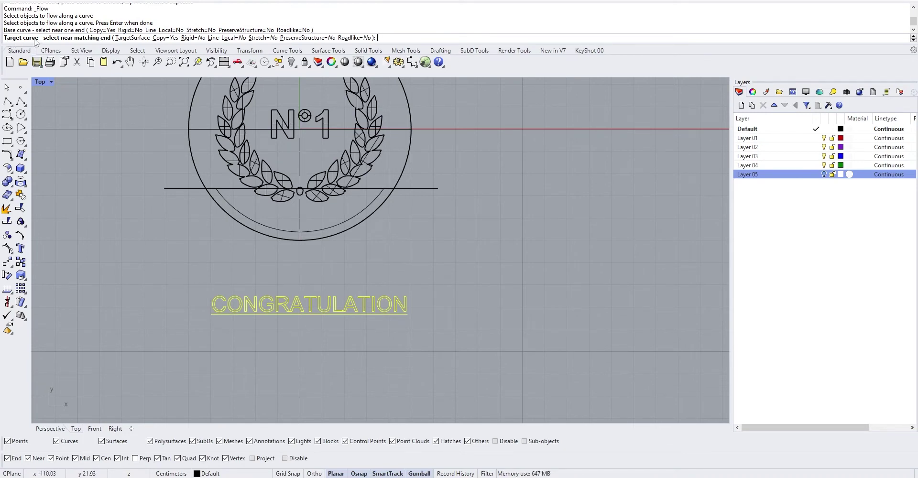
{"action": "left_click", "coordinate": [221, 198]}
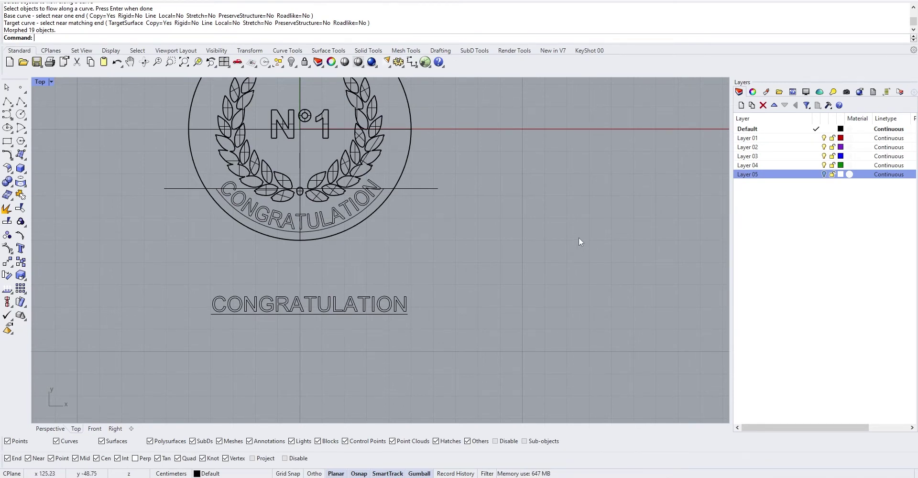
- Extrude the curved CONGRATULATION letters 1 cm down into the disc as solids
{"action": "left_click", "coordinate": [331, 225]}
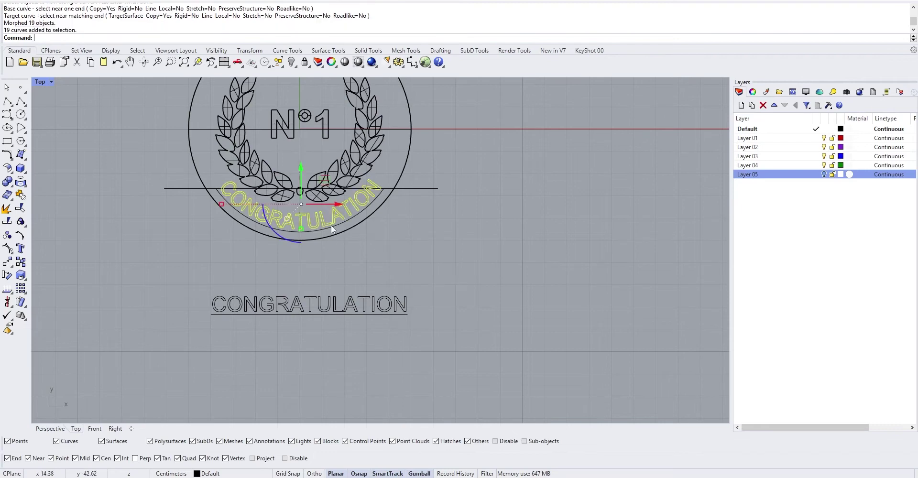
{"action": "double_click", "coordinate": [42, 83]}
{"action": "right_click_drag", "start_coordinate": [626, 199], "coordinate": [481, 181]}
{"action": "scroll", "coordinate": [495, 200], "scroll_direction": "up", "scroll_amount": 2}
{"action": "type", "text": "ExtrudeCrv"}
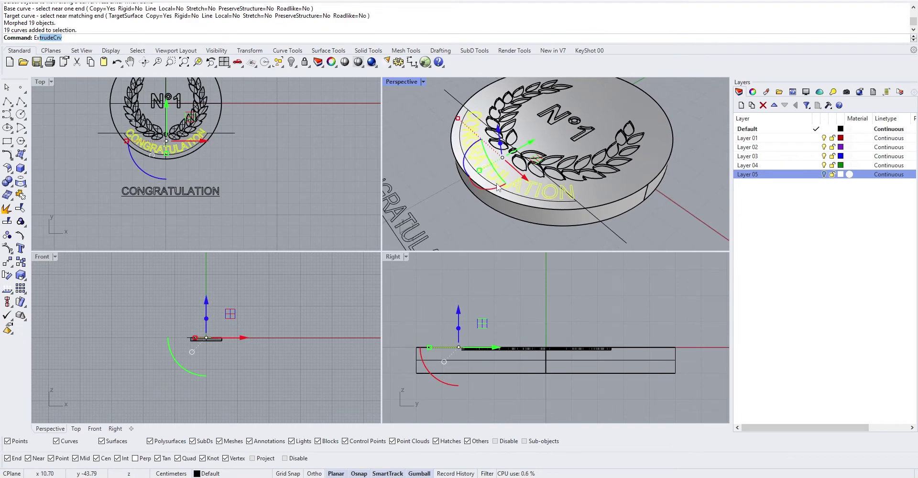
{"action": "key", "text": "Return"}
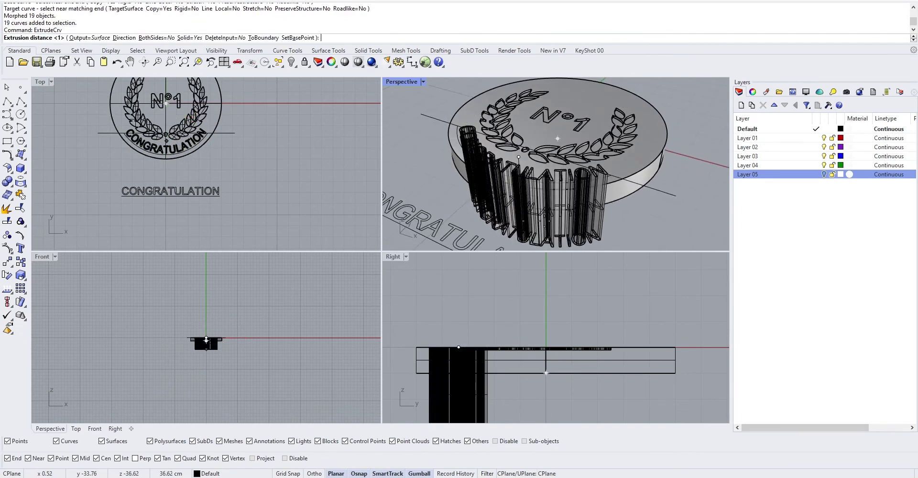
{"action": "type", "text": "1"}
{"action": "right_click_drag", "start_coordinate": [545, 204], "coordinate": [534, 188]}
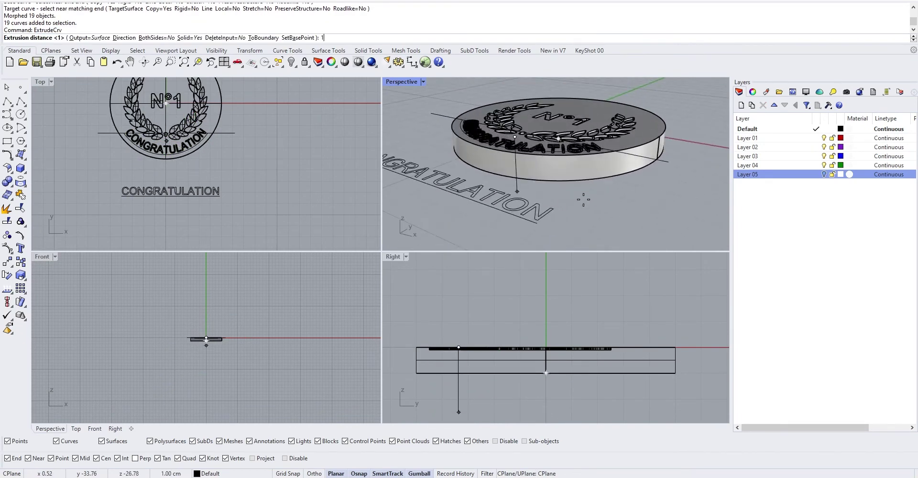
{"action": "key", "text": "Return"}
- Subtract all the extruded CONGRATULATION letters from the disc with a Boolean difference, with DeleteInput set to No
{"action": "right_click_drag", "start_coordinate": [587, 203], "coordinate": [495, 221]}
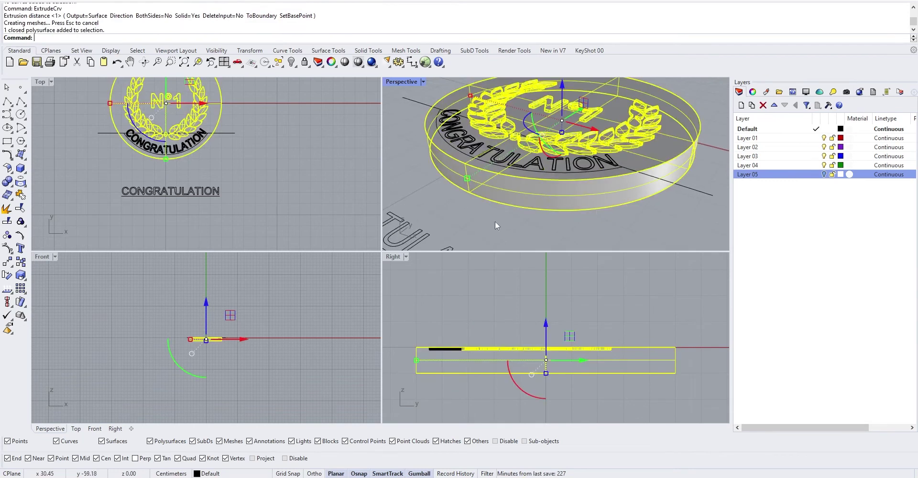
{"action": "left_click", "coordinate": [15, 187]}
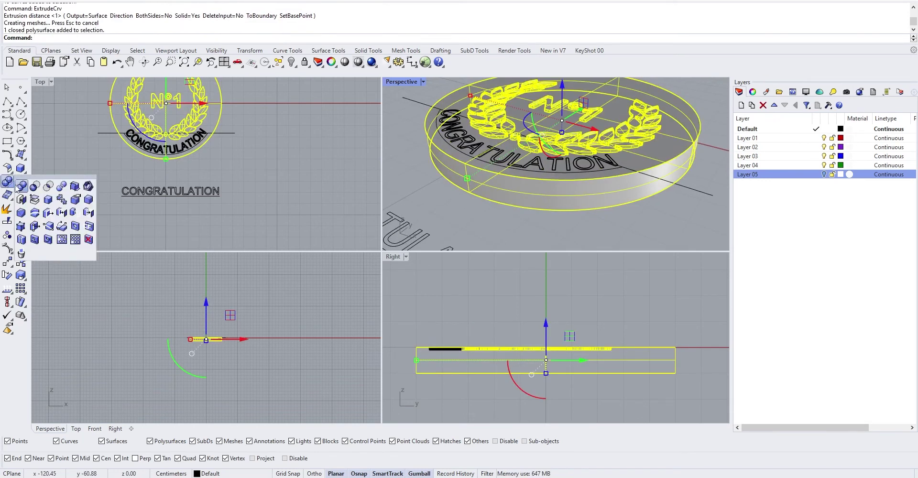
{"action": "left_click", "coordinate": [34, 187]}
{"action": "left_click", "coordinate": [10, 184]}
{"action": "left_click", "coordinate": [34, 186]}
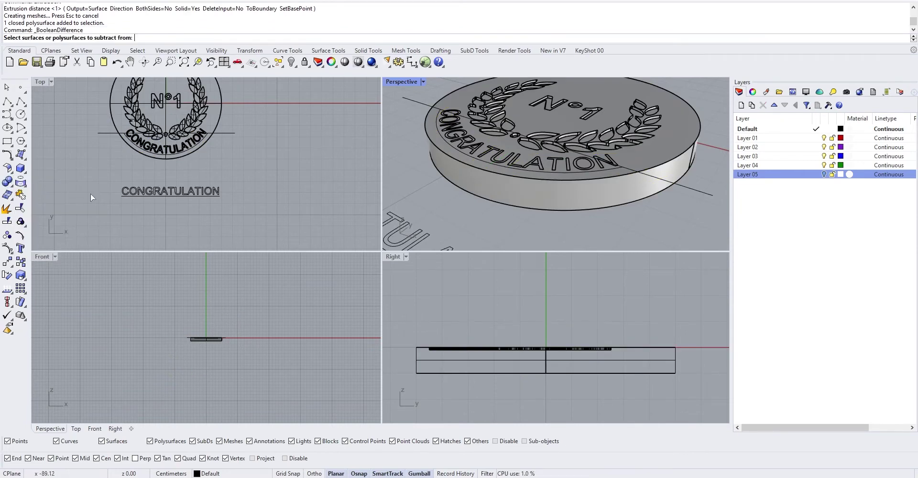
{"action": "left_click", "coordinate": [469, 179]}
{"action": "right_click_drag", "start_coordinate": [504, 190], "coordinate": [483, 166]}
{"action": "key", "text": "Return"}
{"action": "scroll", "coordinate": [476, 152], "scroll_direction": "up", "scroll_amount": 3}
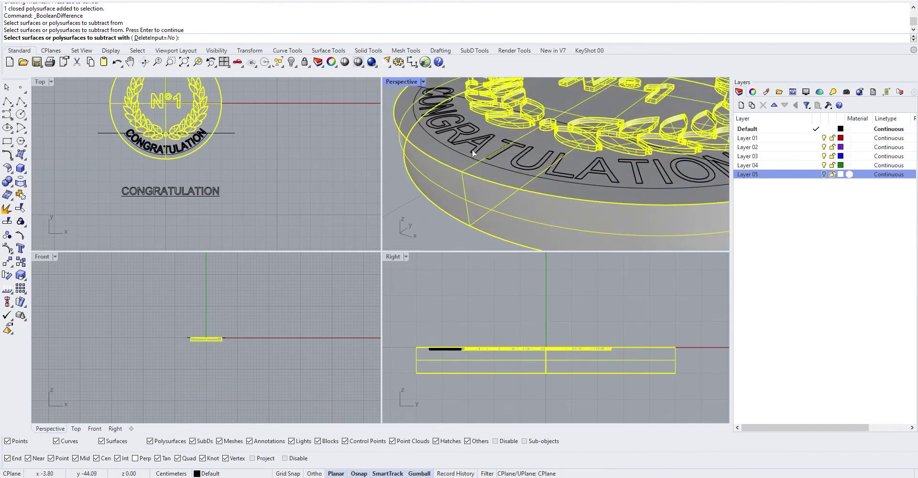
{"action": "left_click", "coordinate": [476, 150]}
{"action": "left_click", "coordinate": [509, 164]}
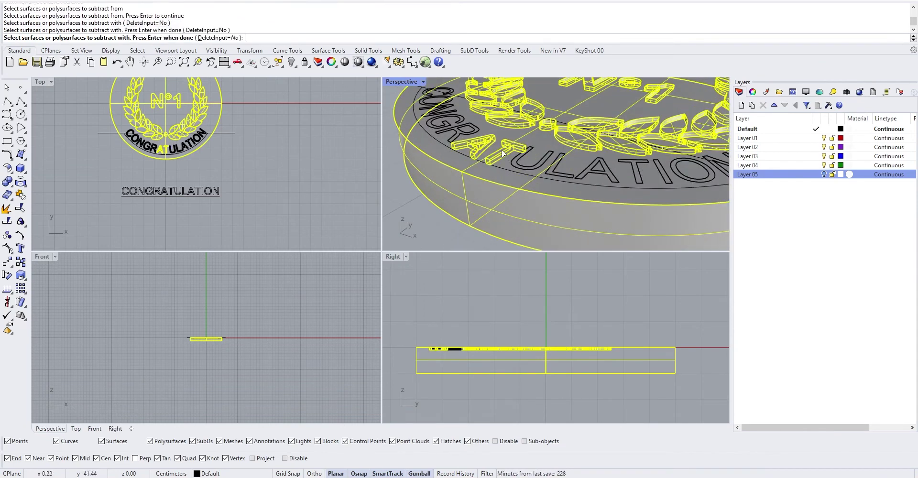
{"action": "left_click", "coordinate": [525, 166]}
{"action": "left_click", "coordinate": [570, 177]}
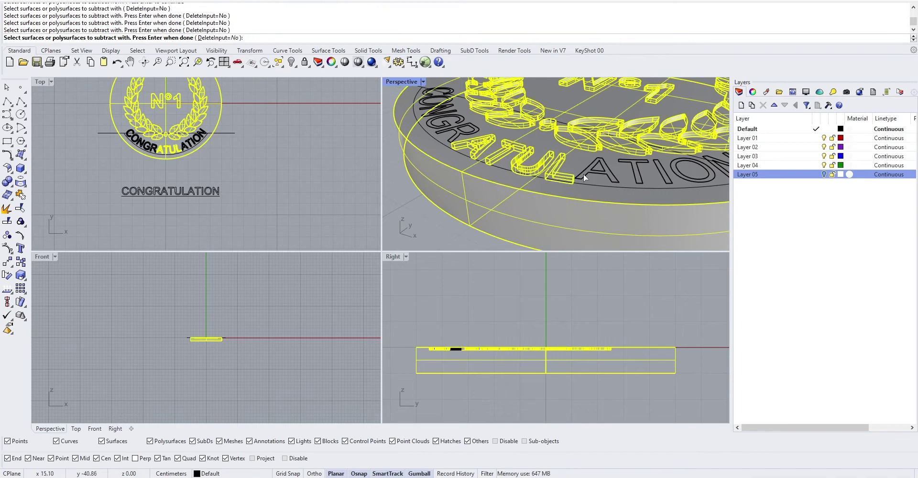
{"action": "left_click", "coordinate": [617, 180]}
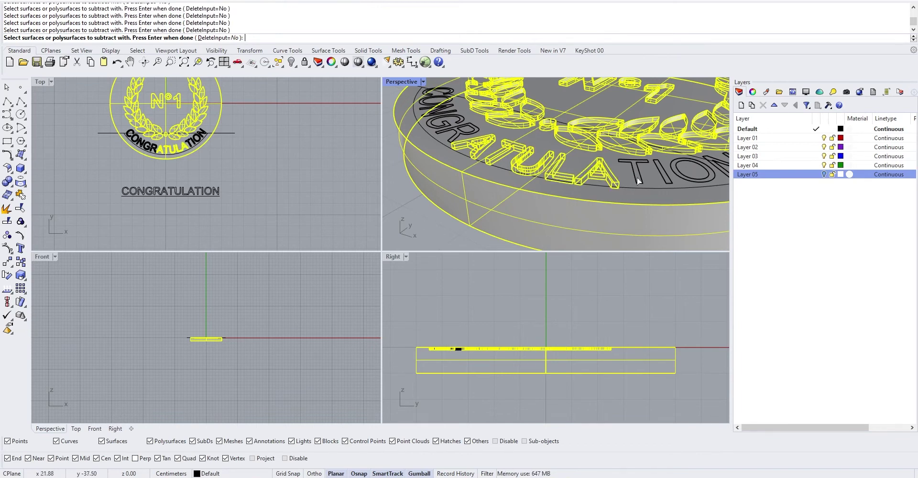
{"action": "left_click", "coordinate": [639, 181]}
{"action": "left_click", "coordinate": [659, 176]}
{"action": "left_click", "coordinate": [702, 176]}
{"action": "scroll", "coordinate": [706, 176], "scroll_direction": "down", "scroll_amount": 3}
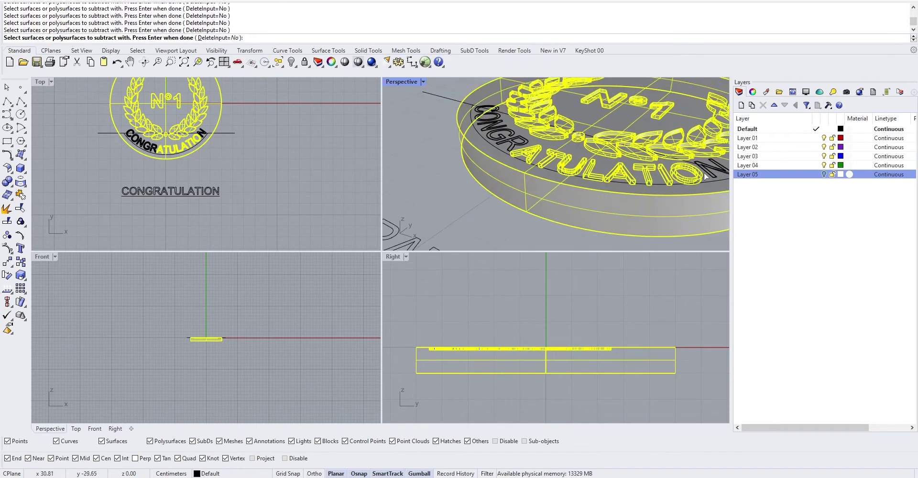
{"action": "scroll", "coordinate": [524, 155], "scroll_direction": "up", "scroll_amount": 2}
{"action": "scroll", "coordinate": [500, 135], "scroll_direction": "up", "scroll_amount": 2}
{"action": "left_click", "coordinate": [499, 136]}
{"action": "left_click", "coordinate": [476, 109]}
{"action": "left_click", "coordinate": [476, 99]}
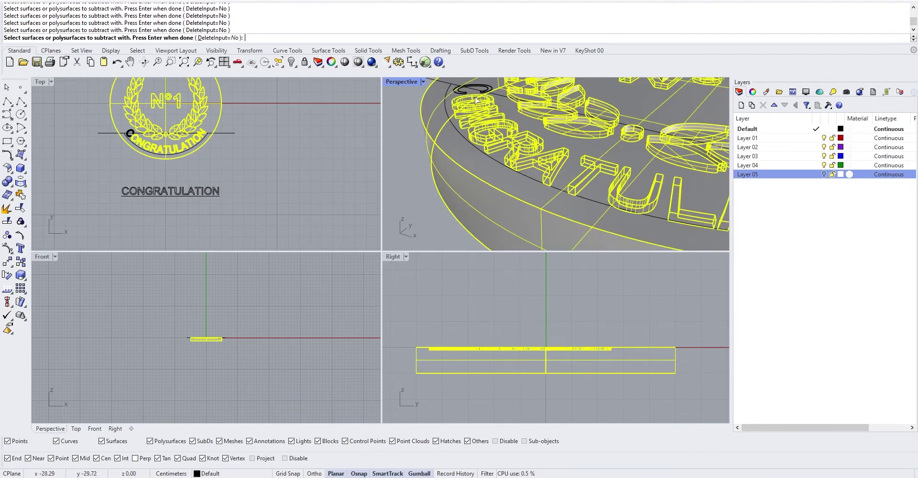
{"action": "left_click", "coordinate": [465, 91]}
{"action": "key", "text": "Return"}
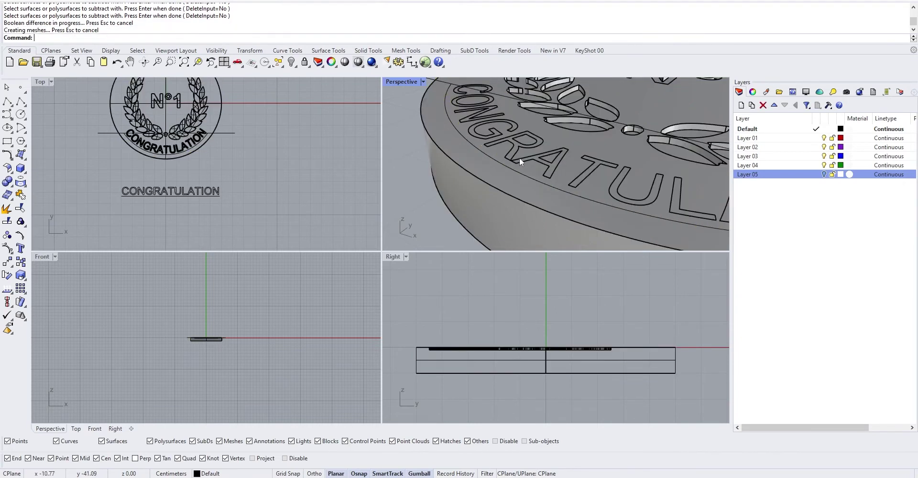
- Select only the curved CONGRATULATION letters, leaving out the disc, line and arc, and move them horizontally clear of the disc
{"action": "scroll", "coordinate": [519, 157], "scroll_direction": "down", "scroll_amount": 4}
{"action": "right_click_drag", "start_coordinate": [527, 182], "coordinate": [514, 233]}
{"action": "left_click", "coordinate": [573, 201]}
{"action": "scroll", "coordinate": [588, 181], "scroll_direction": "down", "scroll_amount": 2}
{"action": "right_click_drag", "start_coordinate": [588, 182], "coordinate": [637, 195]}
{"action": "left_click", "coordinate": [201, 170]}
{"action": "right_click_drag", "start_coordinate": [205, 169], "coordinate": [271, 207]}
{"action": "left_click_drag", "start_coordinate": [274, 197], "coordinate": [182, 160]}
{"action": "left_click", "coordinate": [183, 181], "text": "ctrl"}
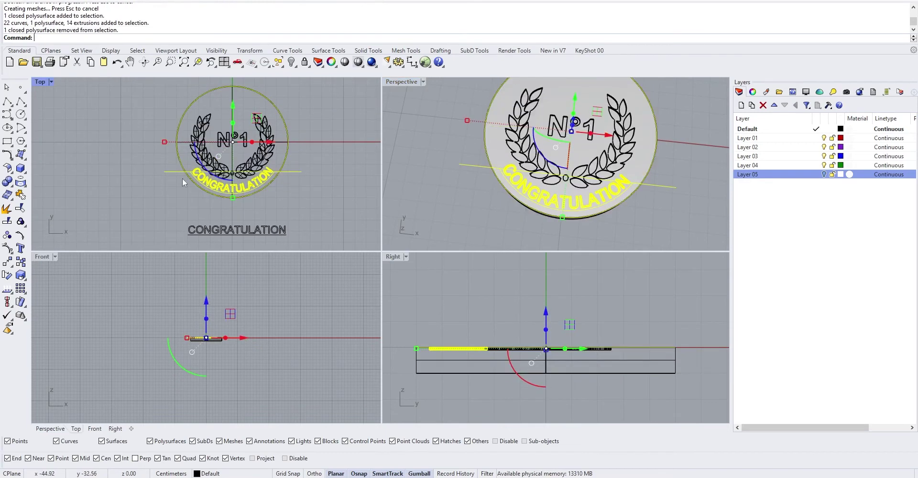
{"action": "scroll", "coordinate": [207, 164], "scroll_direction": "up", "scroll_amount": 2}
{"action": "left_click", "coordinate": [170, 173], "text": "ctrl"}
{"action": "left_click", "coordinate": [196, 184], "text": "ctrl"}
{"action": "left_click", "coordinate": [193, 191], "text": "ctrl"}
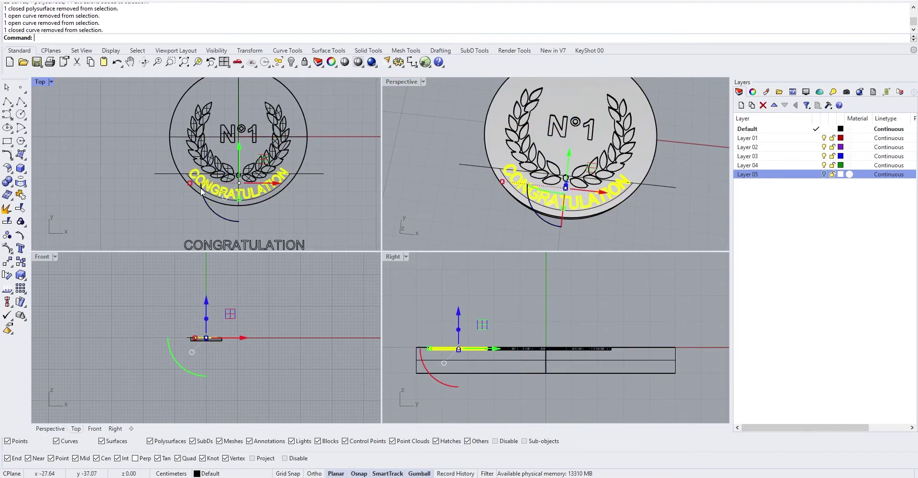
{"action": "scroll", "coordinate": [281, 184], "scroll_direction": "down", "scroll_amount": 2}
{"action": "right_click_drag", "start_coordinate": [282, 184], "coordinate": [236, 180]}
{"action": "left_click_drag", "start_coordinate": [235, 180], "coordinate": [364, 180], "text": "alt"}
- Preview the engraved disc in the Perspective view in Arctic display mode, and return the view to Shaded
{"action": "right_click_drag", "start_coordinate": [606, 200], "coordinate": [567, 158]}
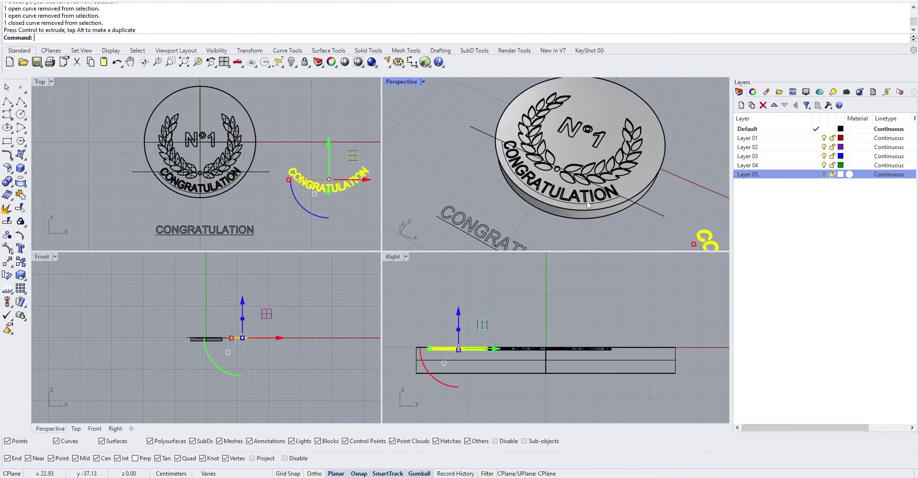
{"action": "scroll", "coordinate": [574, 177], "scroll_direction": "up", "scroll_amount": 1}
{"action": "right_click", "coordinate": [395, 82]}
{"action": "left_click", "coordinate": [406, 201]}
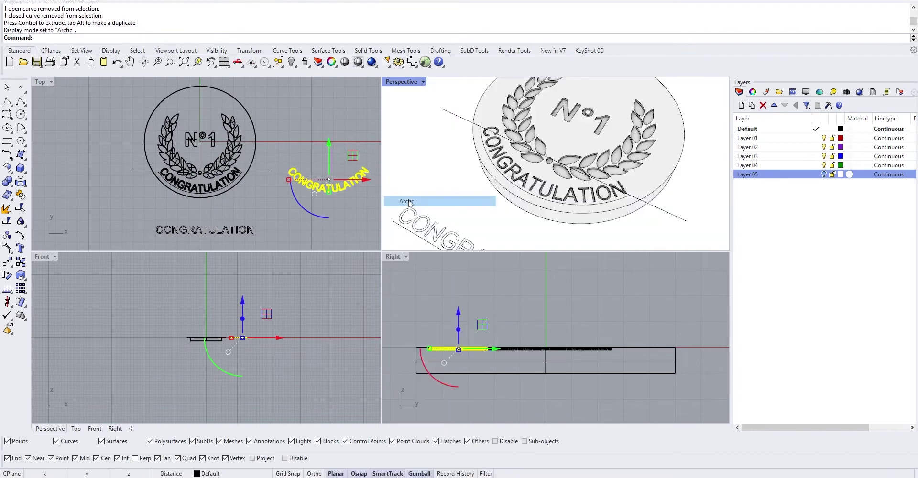
{"action": "left_click", "coordinate": [406, 84]}
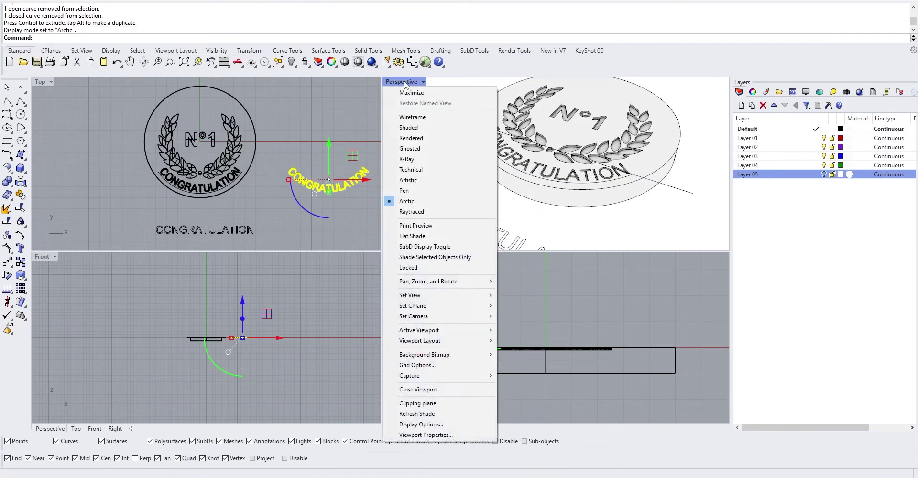
{"action": "left_click", "coordinate": [408, 84]}
- Examine the engraved laurel wreath, N°1 and CONGRATULATION lettering on the disc from several angles and distances
{"action": "scroll", "coordinate": [493, 110], "scroll_direction": "up", "scroll_amount": 4}
{"action": "scroll", "coordinate": [550, 162], "scroll_direction": "down", "scroll_amount": 5}
{"action": "right_click_drag", "start_coordinate": [550, 168], "coordinate": [590, 197]}
{"action": "scroll", "coordinate": [573, 201], "scroll_direction": "down", "scroll_amount": 2}
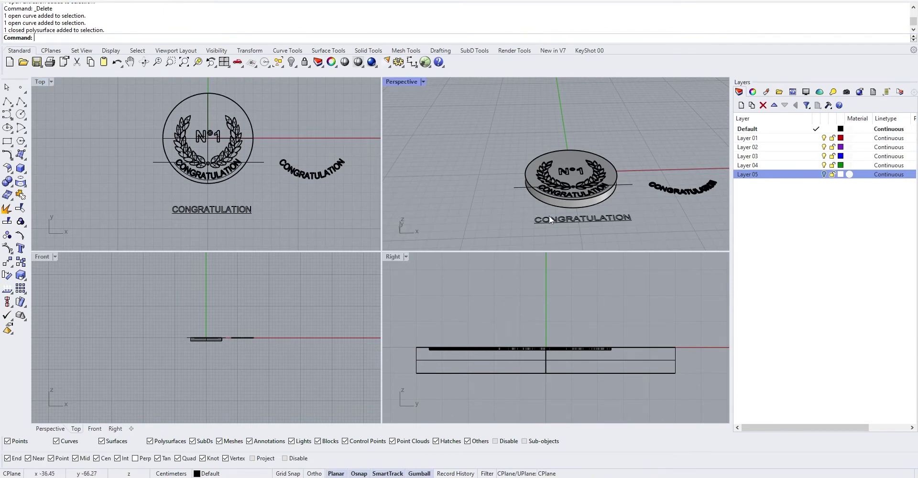
{"action": "scroll", "coordinate": [541, 223], "scroll_direction": "up", "scroll_amount": 3}
{"action": "scroll", "coordinate": [549, 189], "scroll_direction": "up", "scroll_amount": 3}
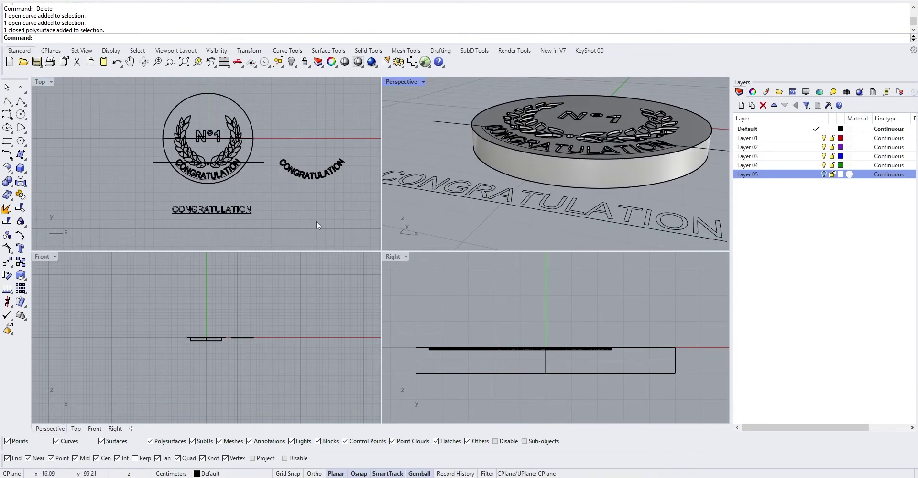
{"action": "scroll", "coordinate": [602, 179], "scroll_direction": "up", "scroll_amount": 2}
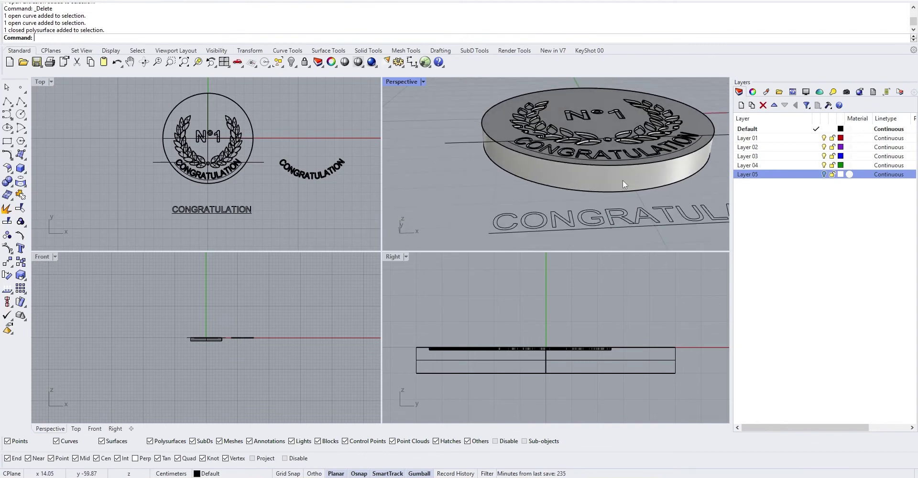
{"action": "scroll", "coordinate": [327, 205], "scroll_direction": "down", "scroll_amount": 2}
{"action": "scroll", "coordinate": [619, 171], "scroll_direction": "down", "scroll_amount": 5}
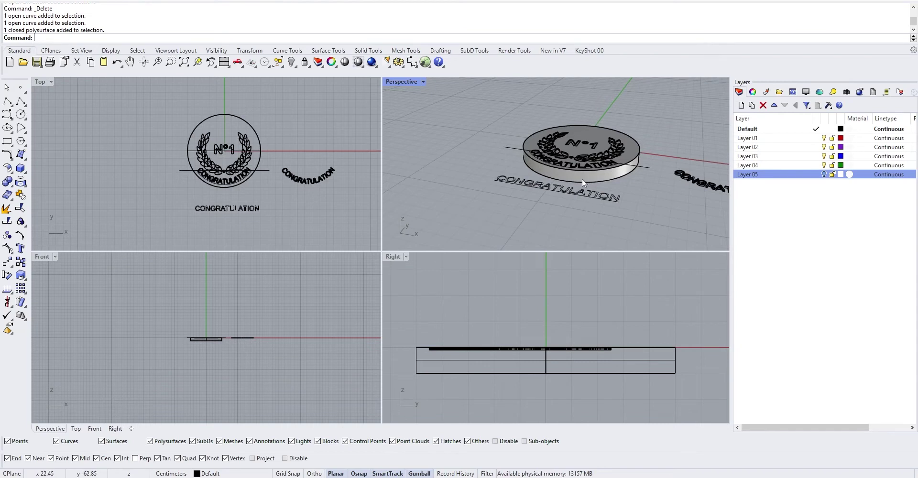
{"action": "scroll", "coordinate": [186, 189], "scroll_direction": "up", "scroll_amount": 3}
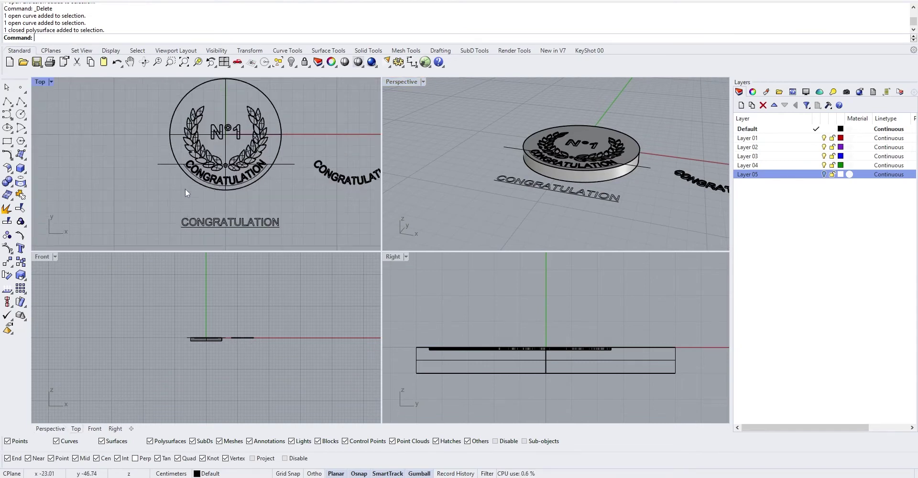
{"action": "scroll", "coordinate": [185, 189], "scroll_direction": "down", "scroll_amount": 2}
{"action": "scroll", "coordinate": [577, 167], "scroll_direction": "up", "scroll_amount": 3}
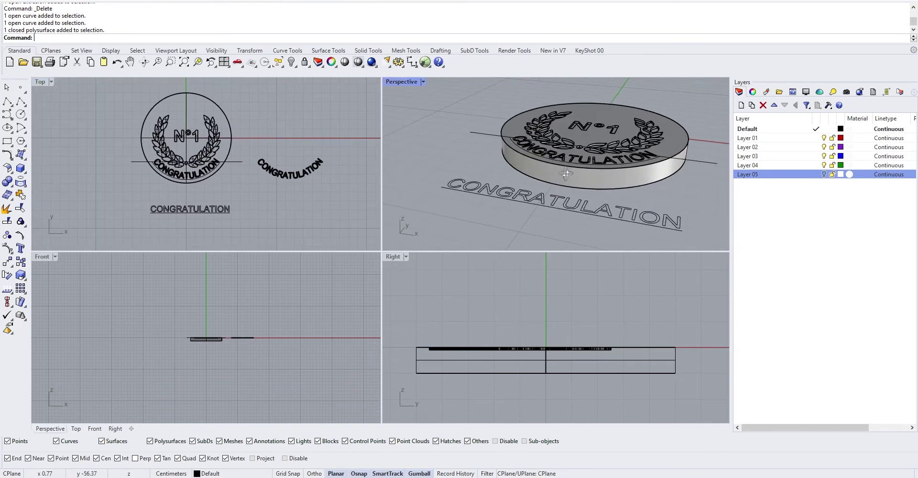
{"action": "right_click_drag", "start_coordinate": [526, 175], "coordinate": [590, 188]}
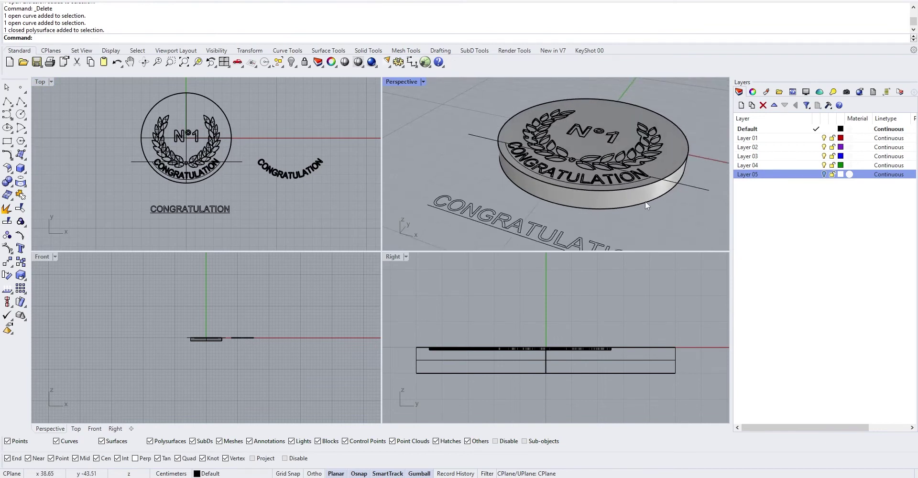
{"action": "right_click_drag", "start_coordinate": [495, 167], "coordinate": [512, 156]}
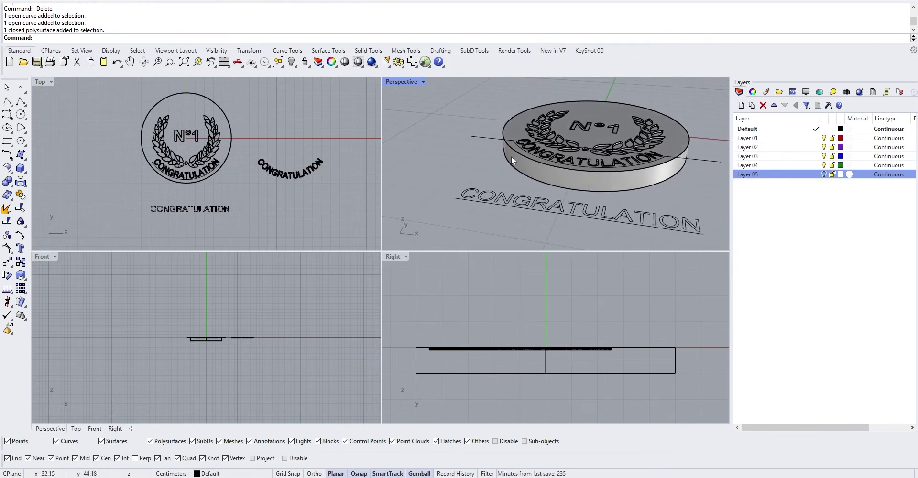
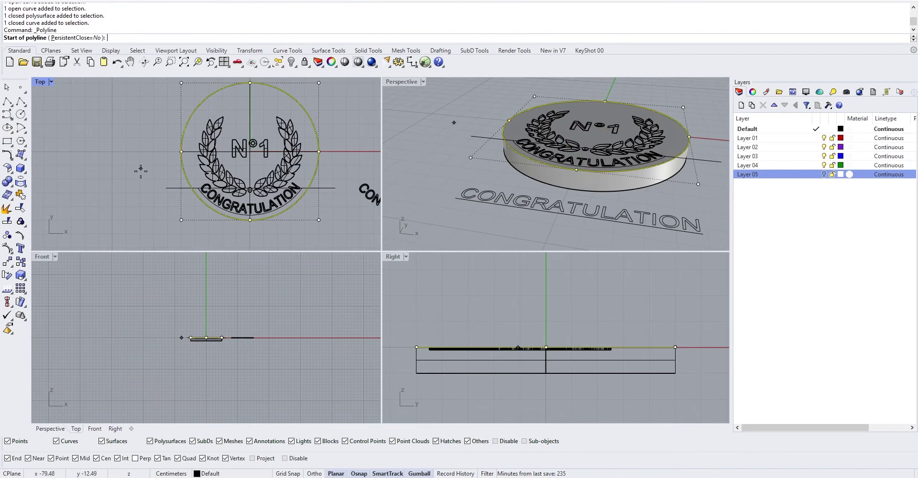
{"action": "scroll", "coordinate": [164, 202], "scroll_direction": "up", "scroll_amount": 1}
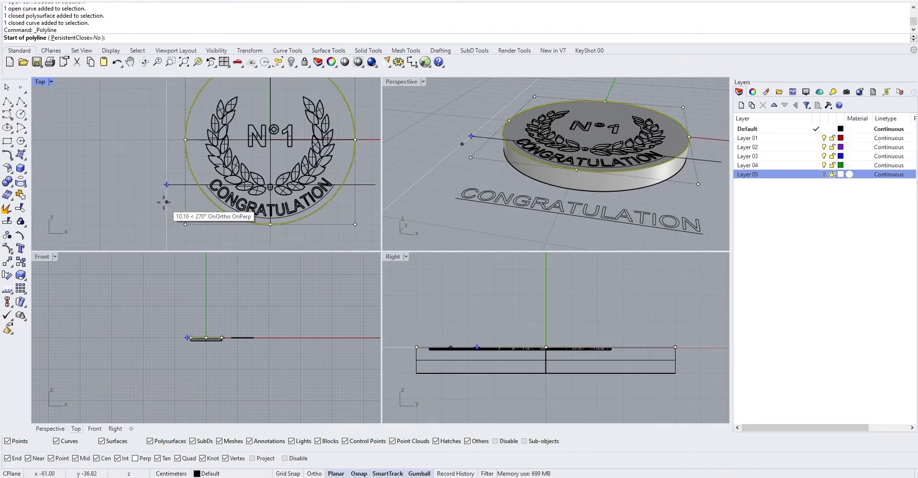
{"action": "key", "text": "Escape"}
- Split the disc's outline circle using the horizontal line that crosses its lower part as the cutting object
{"action": "left_click", "coordinate": [360, 185]}
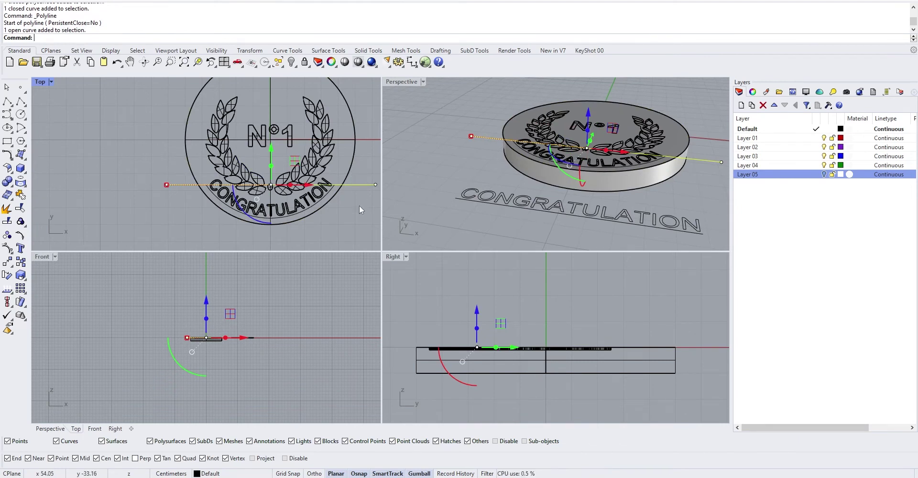
{"action": "left_click", "coordinate": [194, 175]}
{"action": "left_click", "coordinate": [230, 197]}
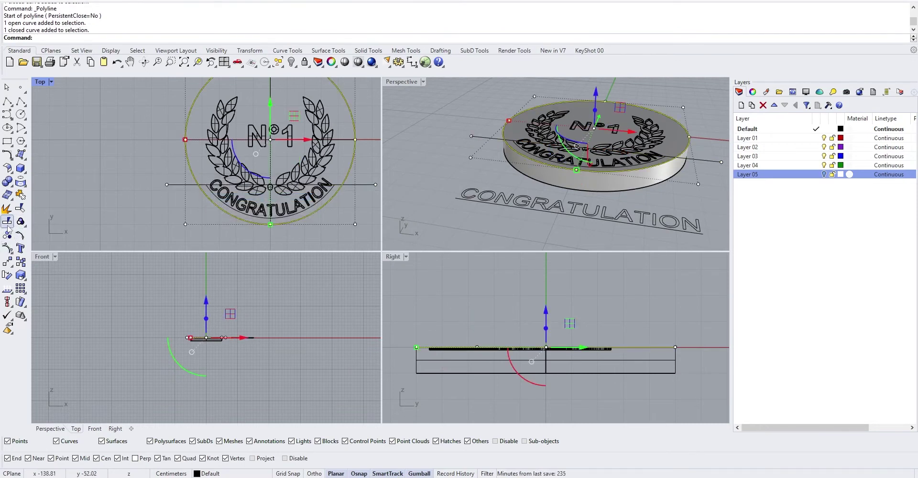
{"action": "left_click", "coordinate": [7, 221]}
{"action": "left_click", "coordinate": [175, 184]}
{"action": "key", "text": "Return"}
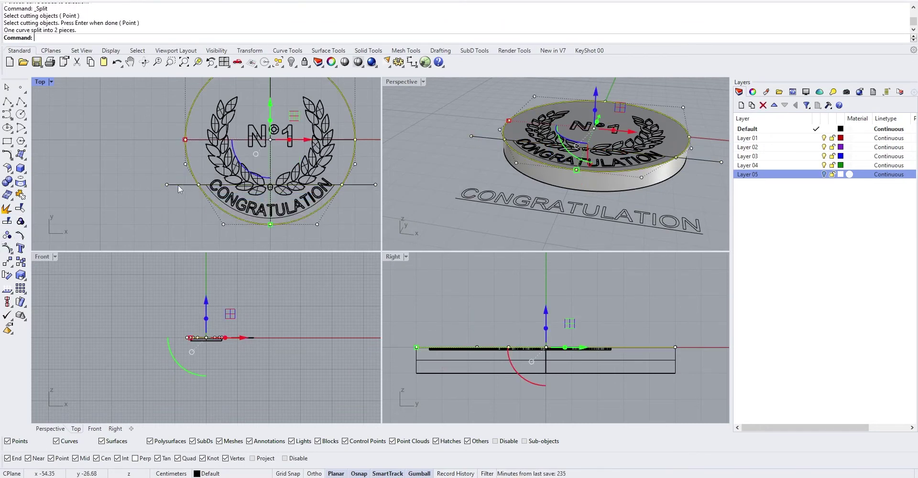
- Extrude the lower arc of the split circle 10 cm down to the disc's bottom edge, with DeleteInput set to No
{"action": "left_click", "coordinate": [201, 212]}
{"action": "left_click", "coordinate": [214, 202]}
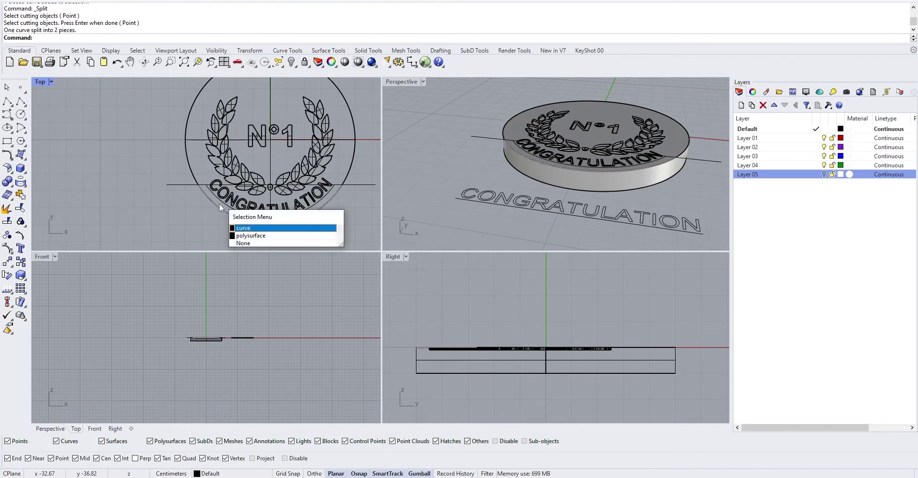
{"action": "left_click", "coordinate": [241, 227]}
{"action": "right_click_drag", "start_coordinate": [555, 170], "coordinate": [516, 191]}
{"action": "type", "text": "Ex"}
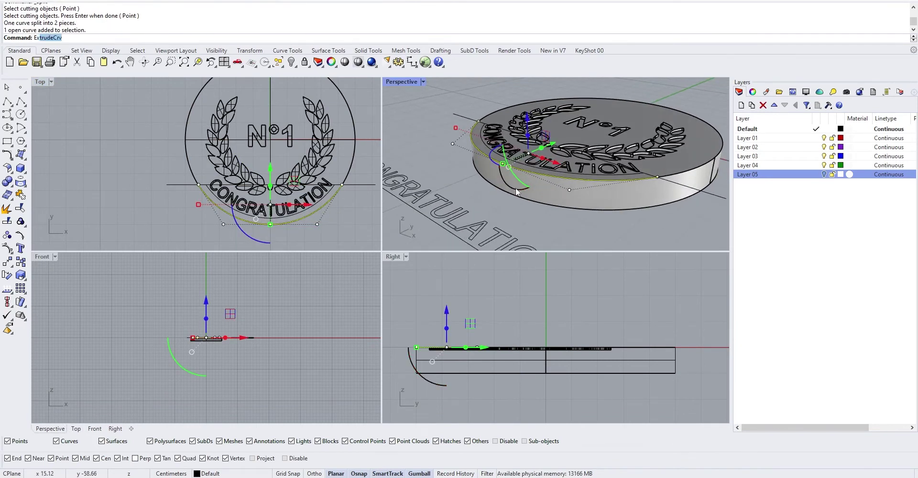
{"action": "type", "text": "trude"}
{"action": "key", "text": "Return"}
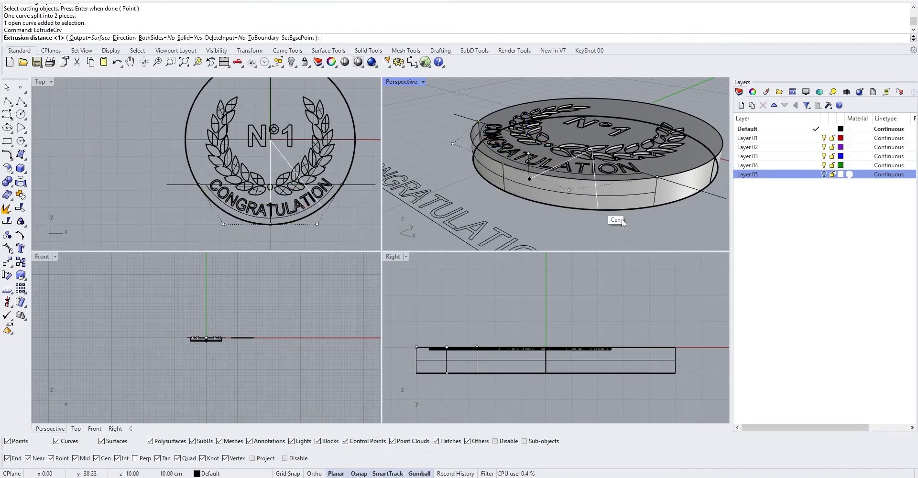
- Examine the extruded curved strip on the disc's lower side and where it ends along the rim
{"action": "scroll", "coordinate": [636, 210], "scroll_direction": "up", "scroll_amount": 5}
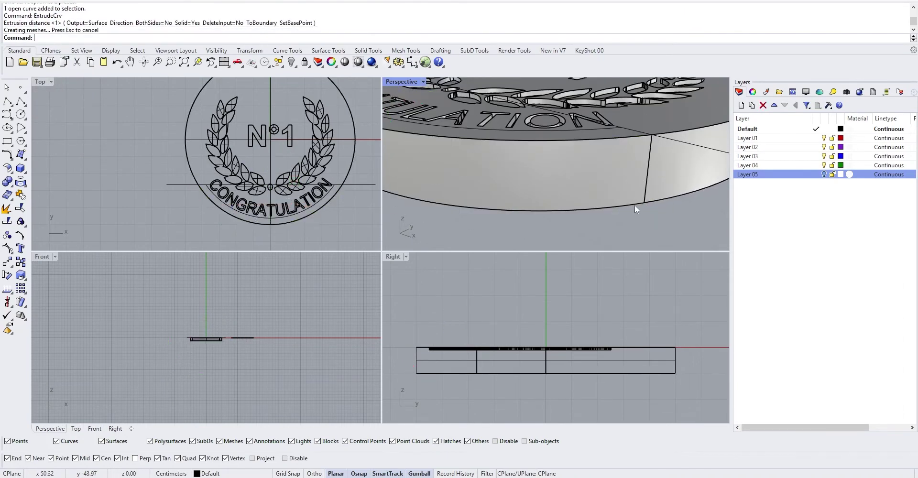
{"action": "left_click", "coordinate": [615, 183]}
{"action": "left_click", "coordinate": [649, 216]}
{"action": "scroll", "coordinate": [637, 205], "scroll_direction": "down", "scroll_amount": 7}
{"action": "right_click_drag", "start_coordinate": [626, 201], "coordinate": [610, 209]}
{"action": "right_click_drag", "start_coordinate": [668, 201], "coordinate": [645, 229]}
{"action": "left_click", "coordinate": [644, 230]}
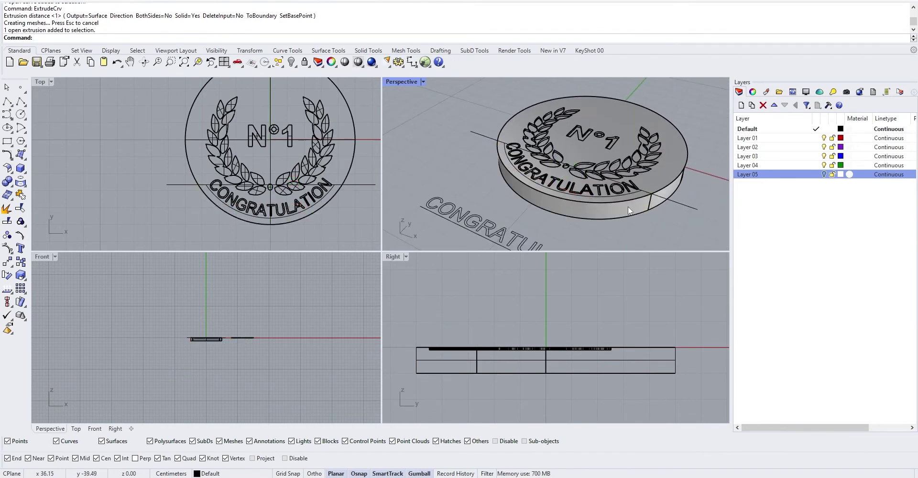
{"action": "left_click", "coordinate": [627, 205]}
{"action": "left_click", "coordinate": [645, 229]}
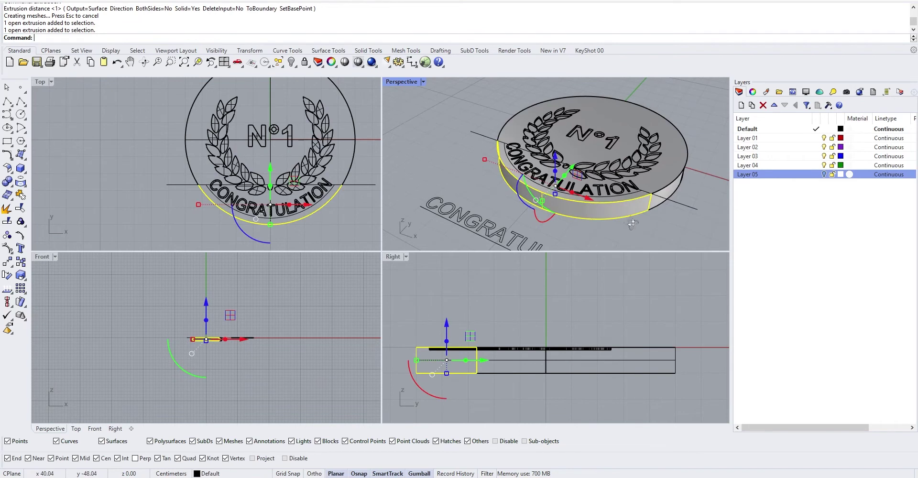
{"action": "right_click_drag", "start_coordinate": [634, 223], "coordinate": [655, 196]}
{"action": "key", "text": "Escape"}
- Measure the length of the curved strip's top edge
{"action": "type", "text": "Length"}
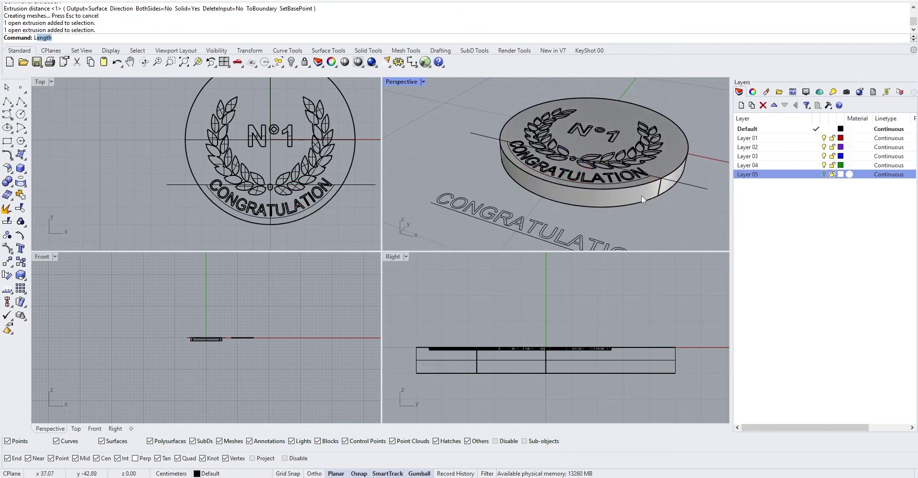
{"action": "key", "text": "Return"}
{"action": "scroll", "coordinate": [571, 164], "scroll_direction": "up", "scroll_amount": 2}
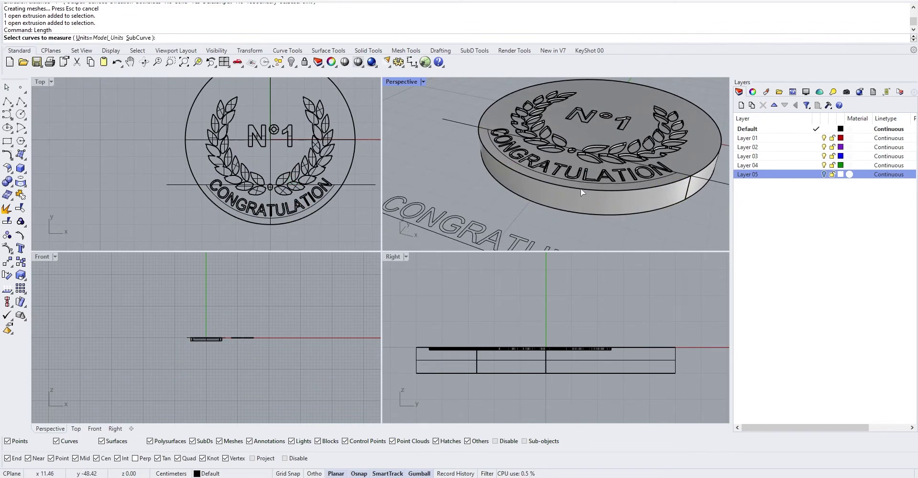
{"action": "left_click", "coordinate": [583, 192]}
{"action": "left_click", "coordinate": [614, 214]}
{"action": "key", "text": "Return"}
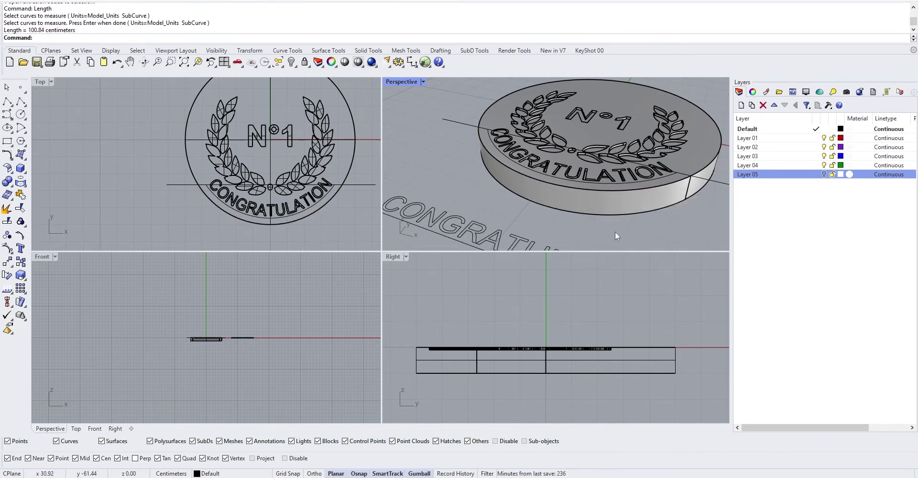
- Select the flat CONGRATULATION text curves below the disc and measure their cumulative length
{"action": "scroll", "coordinate": [615, 231], "scroll_direction": "down", "scroll_amount": 3}
{"action": "left_click", "coordinate": [542, 229]}
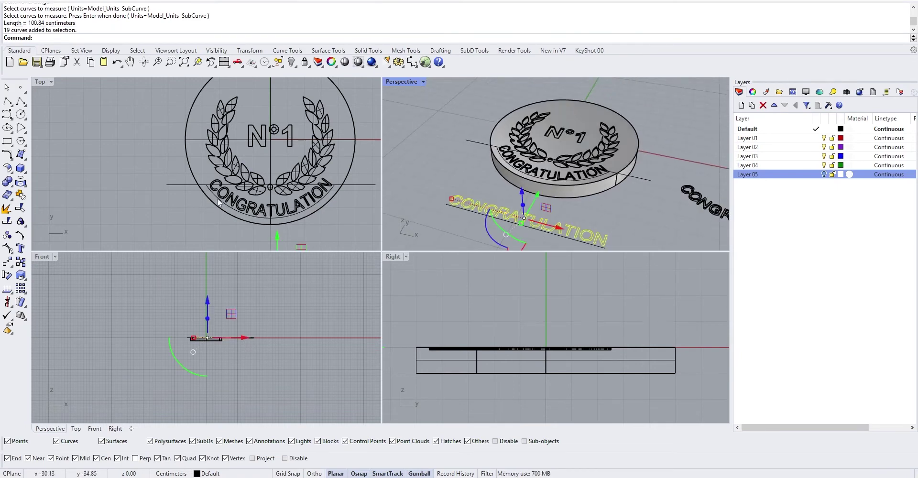
{"action": "scroll", "coordinate": [303, 180], "scroll_direction": "down", "scroll_amount": 3}
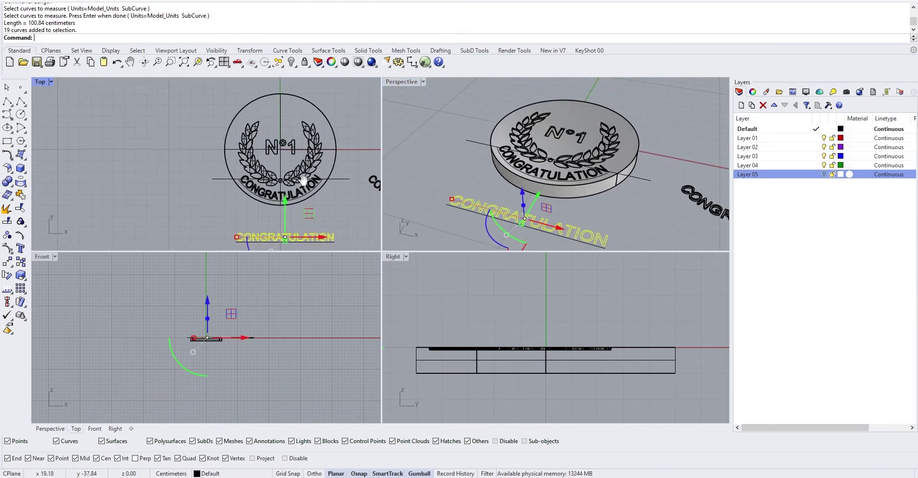
{"action": "right_click_drag", "start_coordinate": [303, 180], "coordinate": [284, 136]}
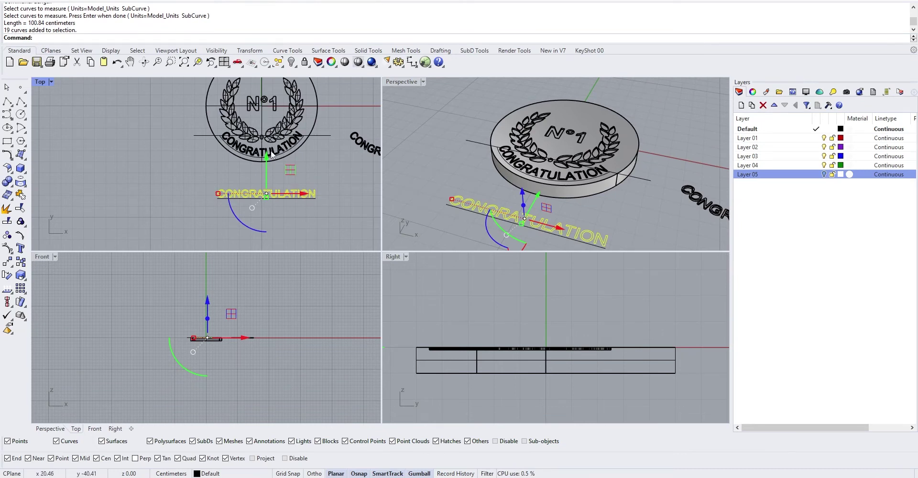
{"action": "scroll", "coordinate": [320, 202], "scroll_direction": "up", "scroll_amount": 2}
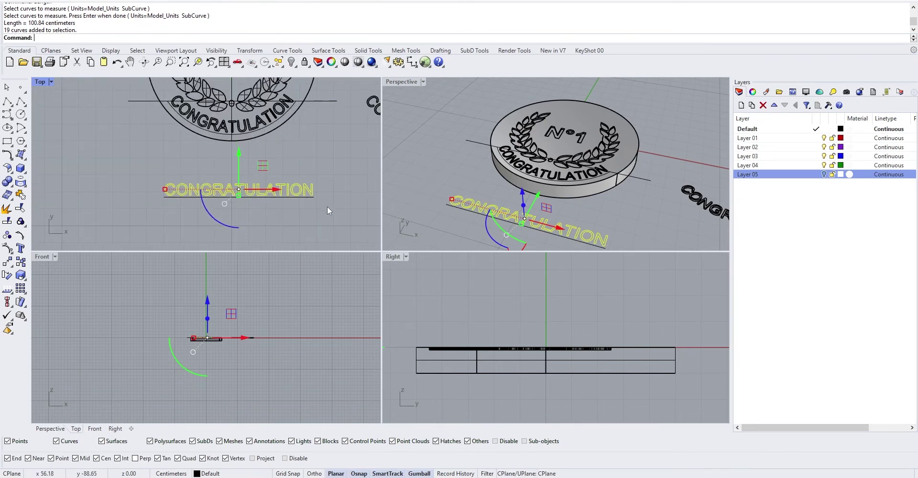
{"action": "scroll", "coordinate": [605, 167], "scroll_direction": "up", "scroll_amount": 4}
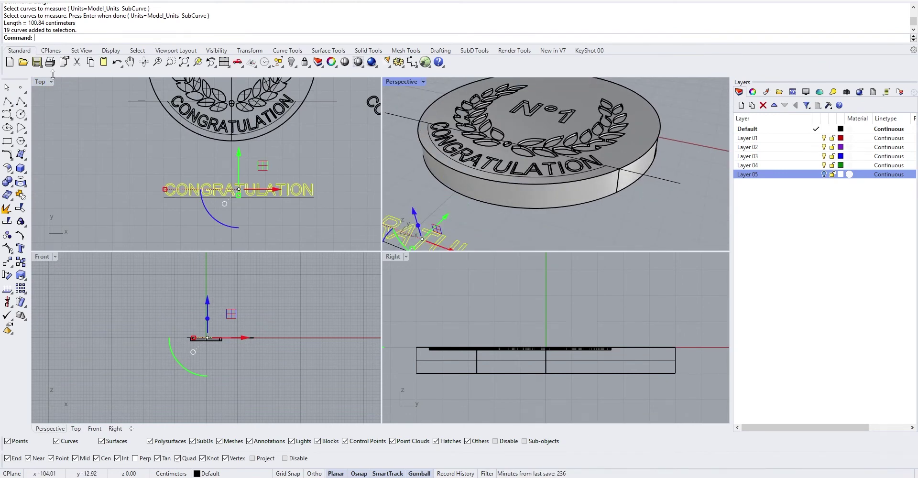
{"action": "left_click", "coordinate": [293, 1]}
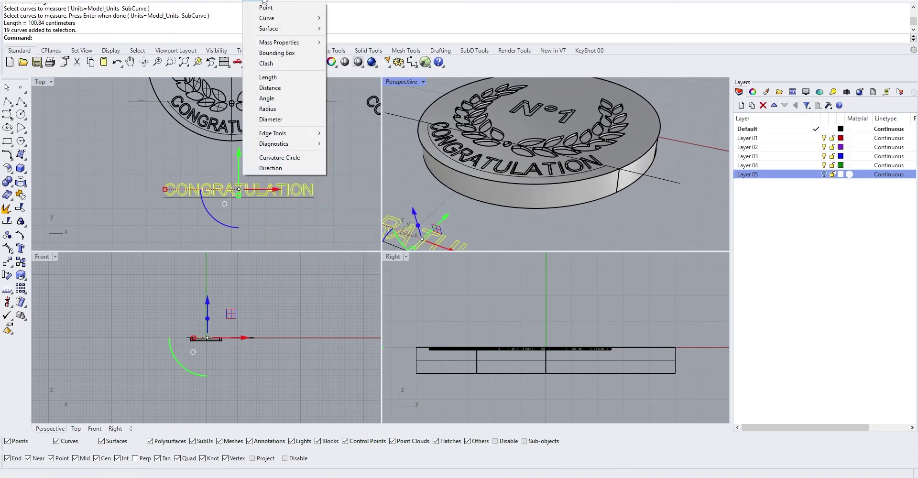
{"action": "left_click", "coordinate": [581, 287]}
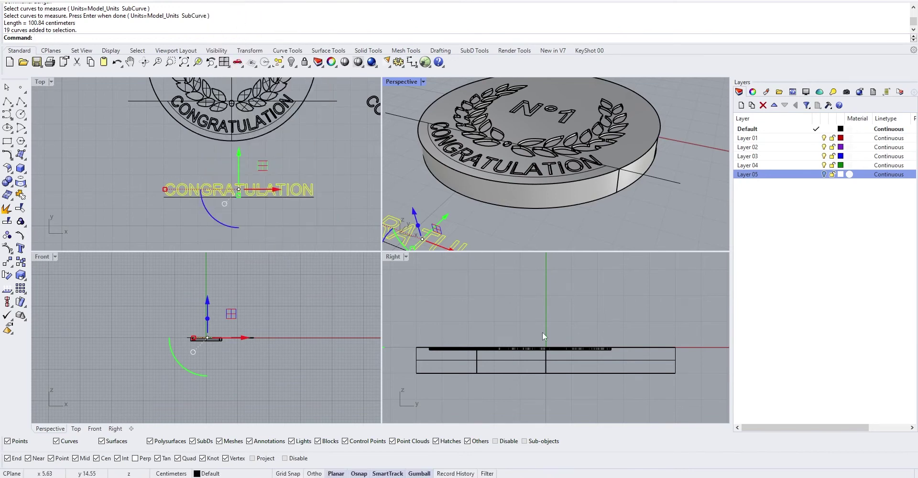
{"action": "type", "text": "Length"}
{"action": "key", "text": "Return"}
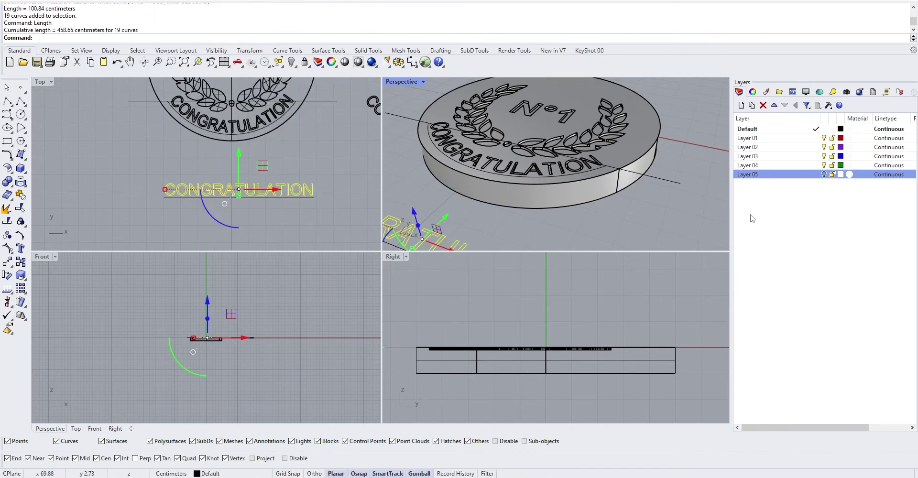
- Measure the length of the curved strip's vertical end edge on the disc's side
{"action": "left_click", "coordinate": [622, 183]}
{"action": "key", "text": "Return"}
{"action": "key", "text": "Return"}
{"action": "key", "text": "Return"}
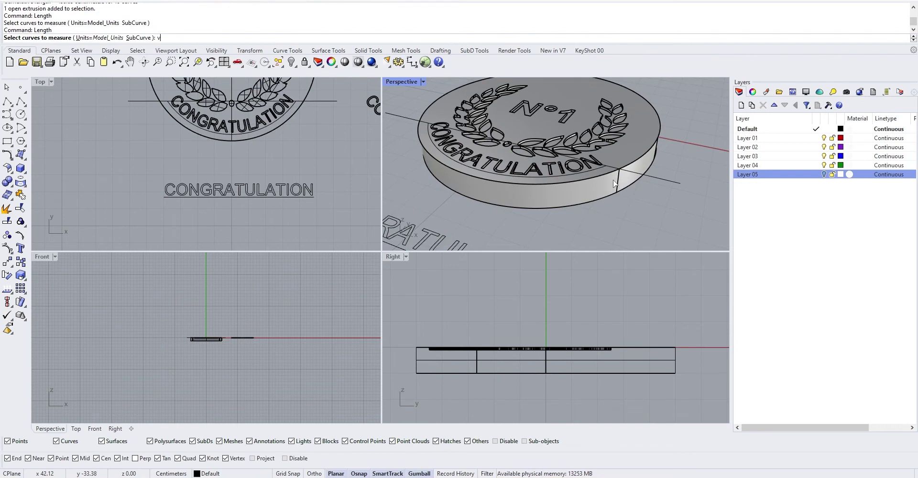
{"action": "left_click", "coordinate": [620, 185]}
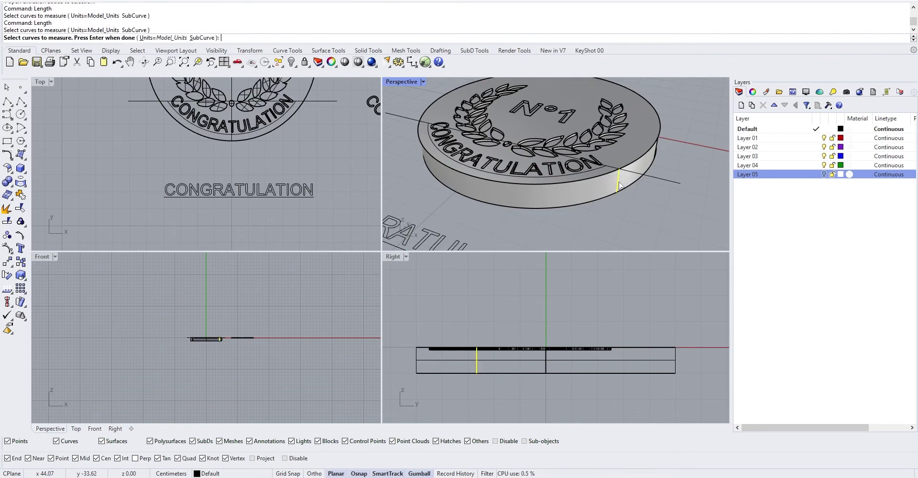
{"action": "key", "text": "Return"}
- Draw a 100.84 by 10 cm rectangle on the ground plane and move it just below the flat CONGRATULATION text
{"action": "right_click_drag", "start_coordinate": [644, 194], "coordinate": [574, 196]}
{"action": "left_click", "coordinate": [7, 142]}
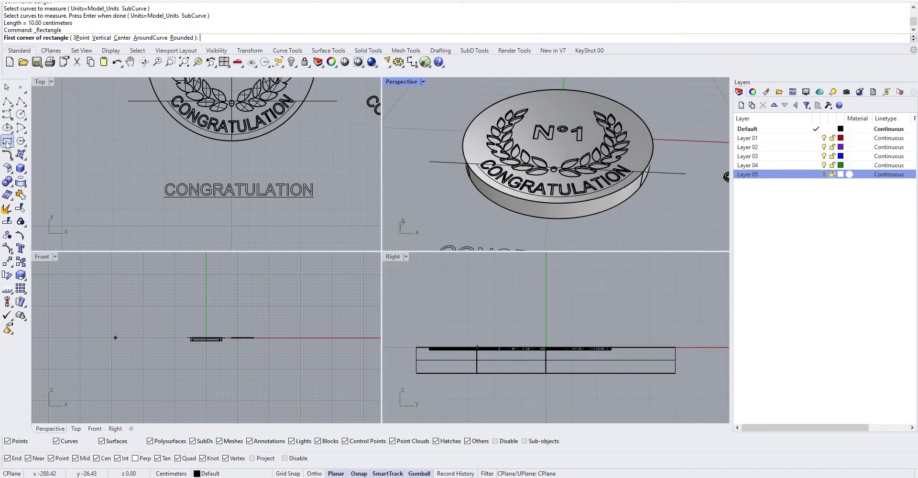
{"action": "left_click", "coordinate": [156, 209]}
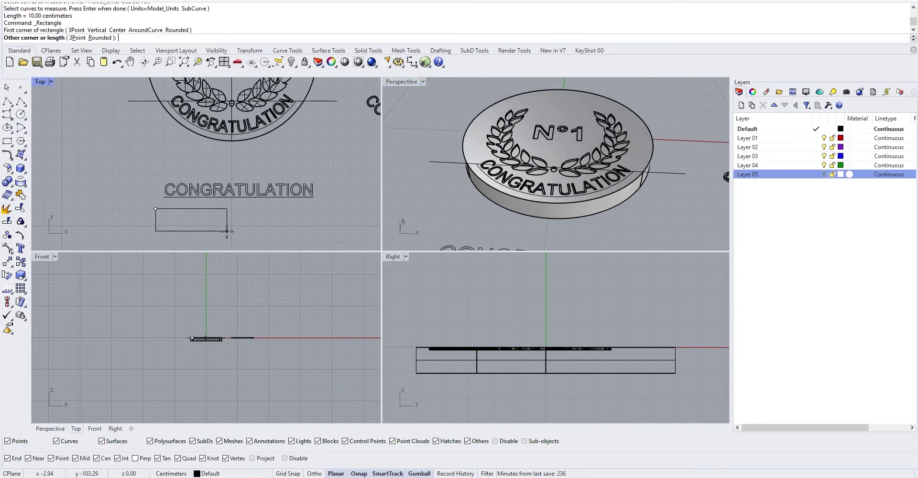
{"action": "type", "text": "1"}
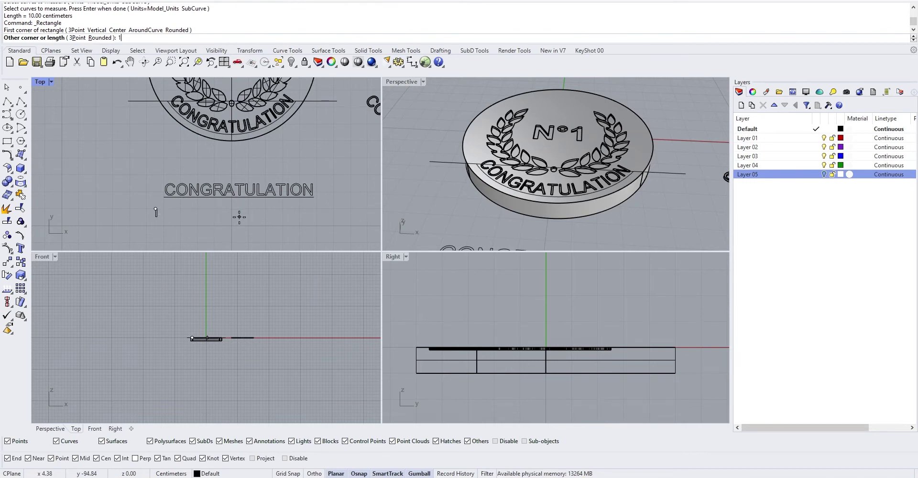
{"action": "type", "text": "000."}
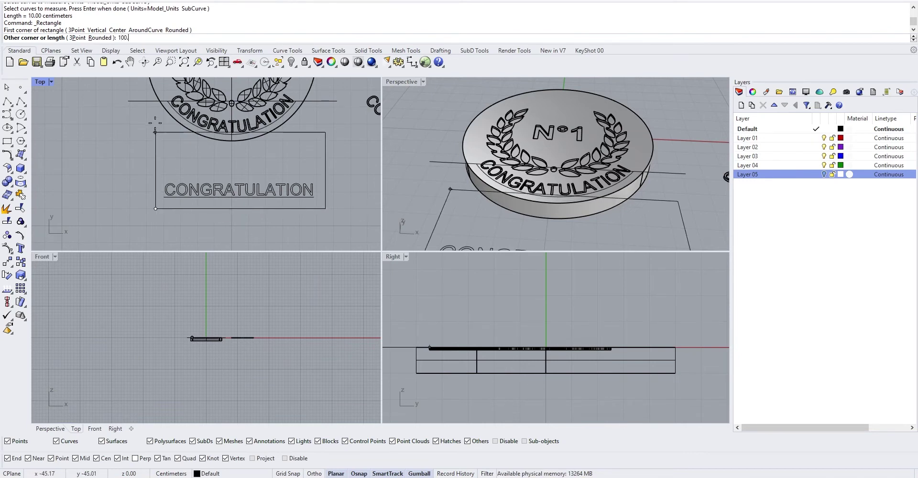
{"action": "scroll", "coordinate": [168, 14], "scroll_direction": "up", "scroll_amount": 3}
{"action": "scroll", "coordinate": [170, 16], "scroll_direction": "down", "scroll_amount": 3}
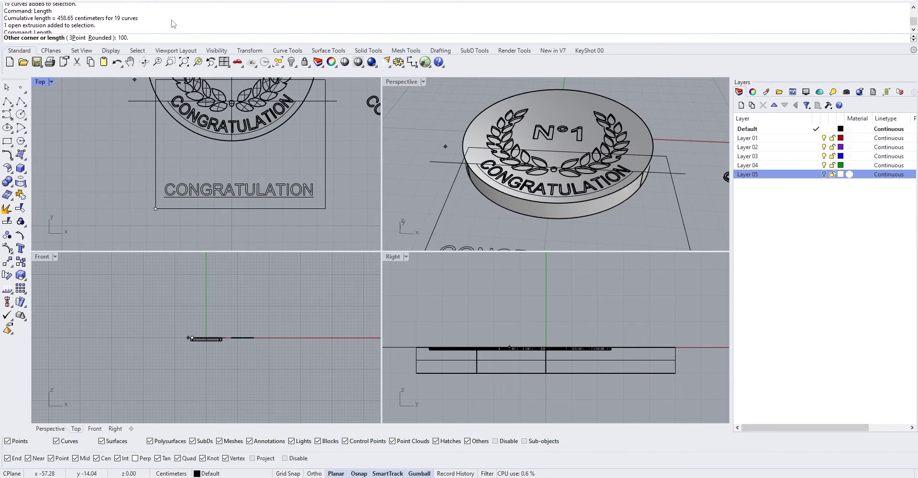
{"action": "scroll", "coordinate": [173, 21], "scroll_direction": "down", "scroll_amount": 5}
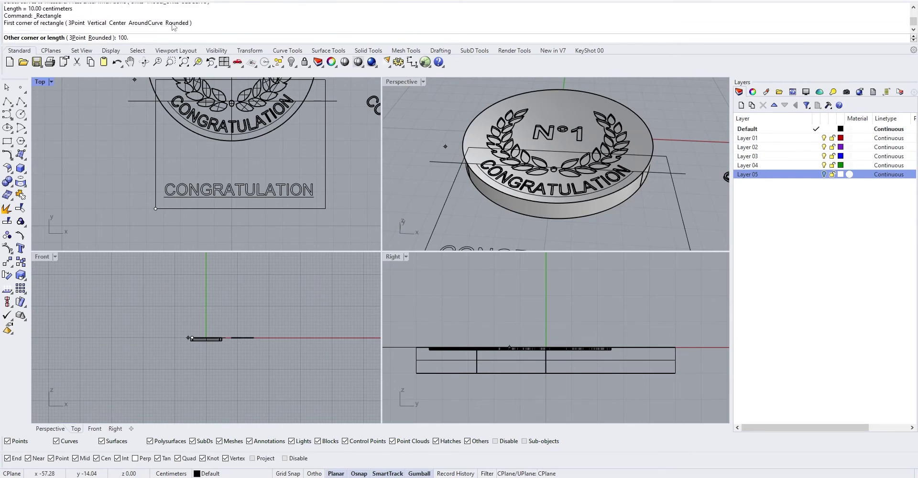
{"action": "type", "text": "84"}
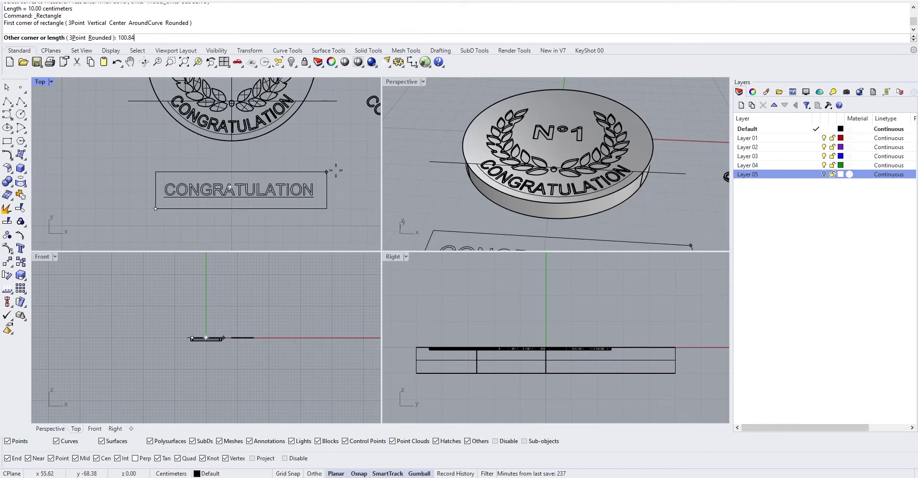
{"action": "key", "text": "Return"}
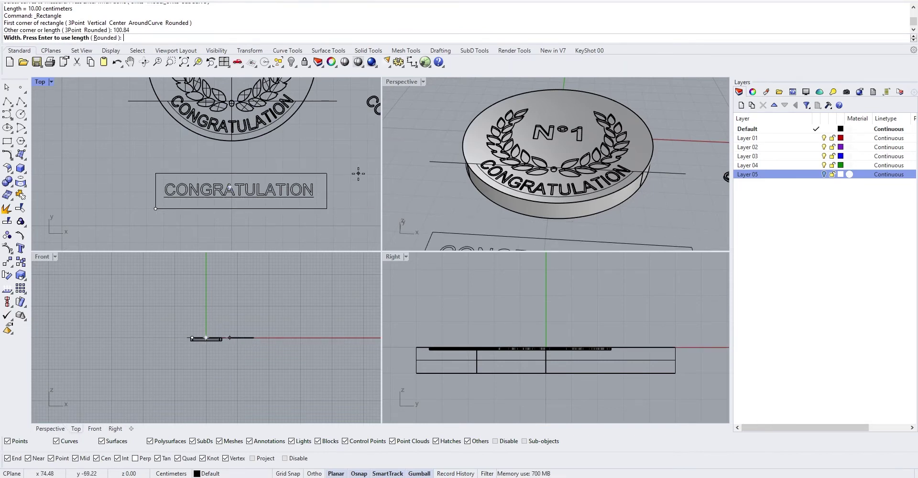
{"action": "type", "text": "10"}
{"action": "key", "text": "Return"}
{"action": "left_click_drag", "start_coordinate": [326, 196], "coordinate": [323, 225]}
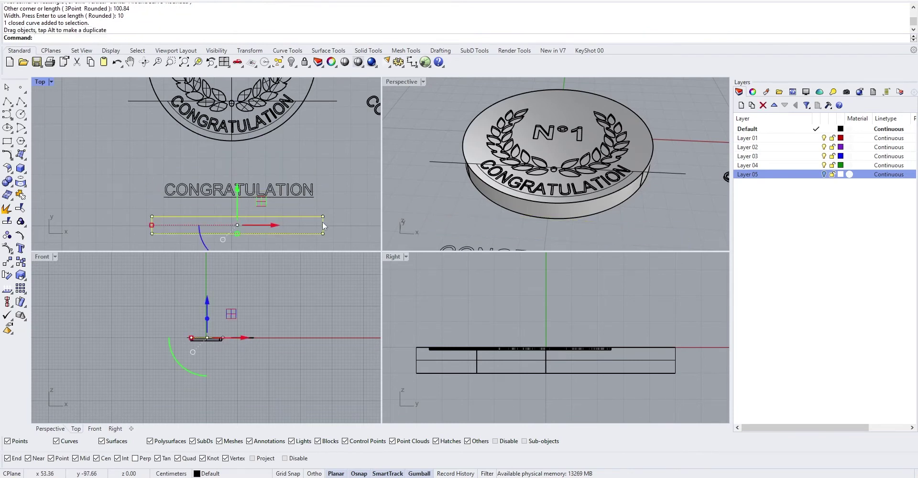
- Create a planar surface from the rectangle with PlanarSrf
{"action": "type", "text": "Planar"}
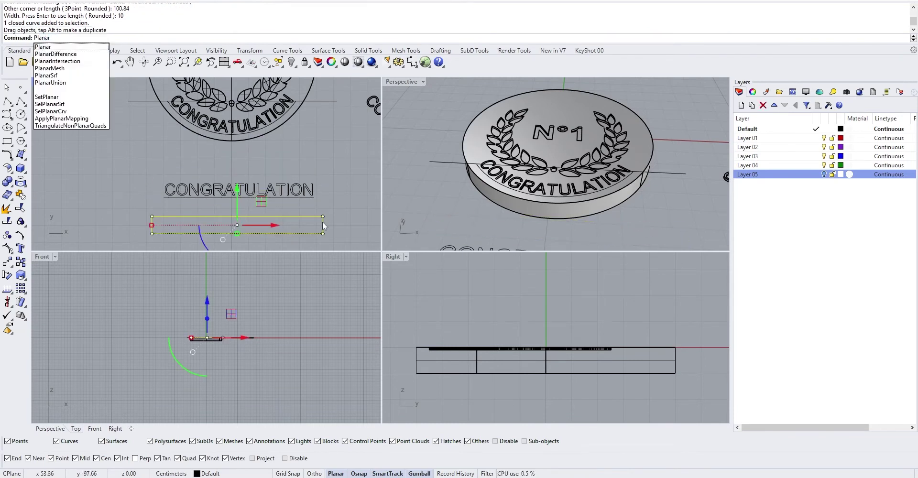
{"action": "key", "text": "Down"}
{"action": "key", "text": "Down"}
{"action": "key", "text": "Down"}
{"action": "key", "text": "Down"}
{"action": "key", "text": "Return"}
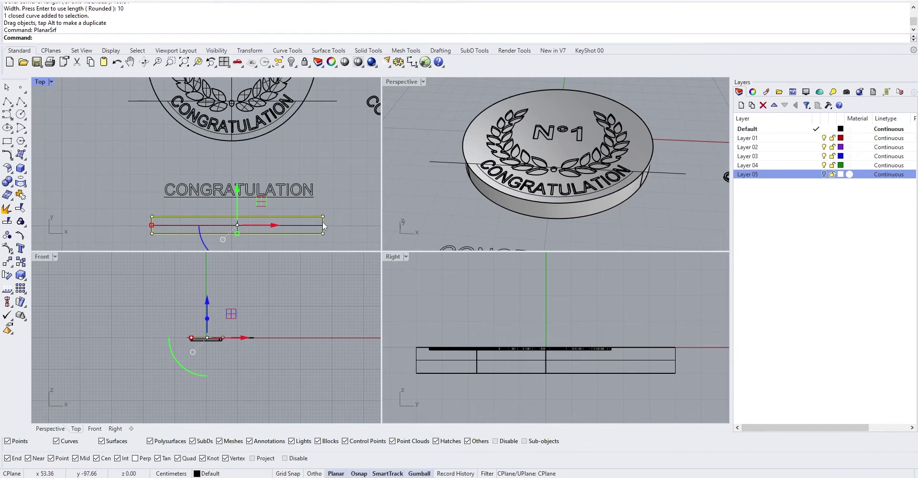
- Delete the rectangle's outline curve, keeping the planar surface
{"action": "scroll", "coordinate": [514, 159], "scroll_direction": "down", "scroll_amount": 5}
{"action": "left_click", "coordinate": [578, 206]}
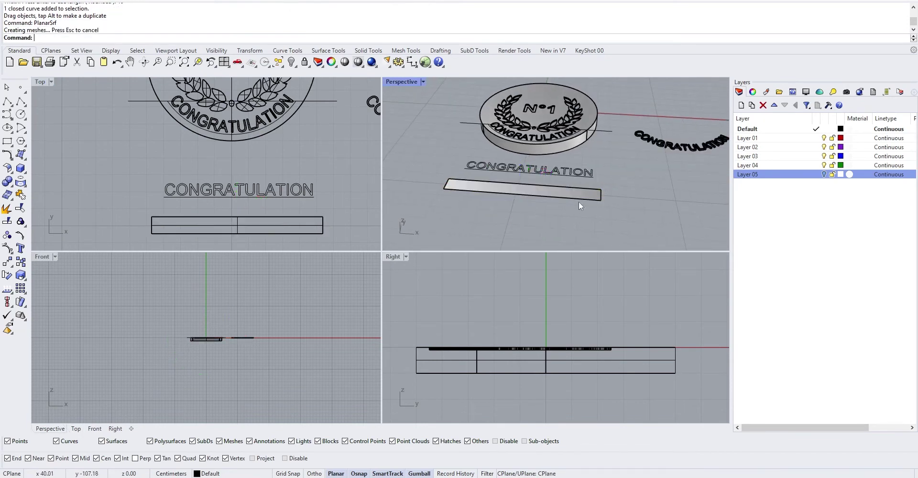
{"action": "left_click", "coordinate": [584, 197]}
{"action": "key", "text": "Return"}
{"action": "key", "text": "Delete"}
- Move the planar surface behind the flat CONGRATULATION text and delete the baseline curve under the letters
{"action": "left_click", "coordinate": [585, 200]}
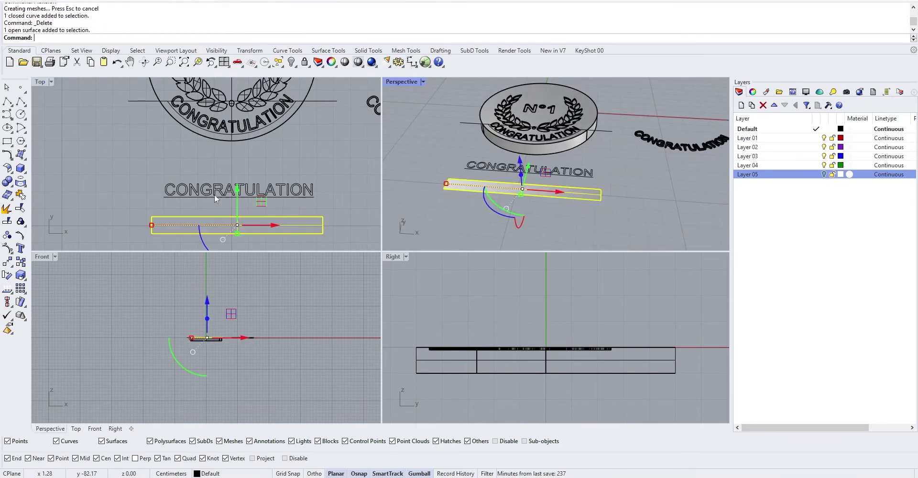
{"action": "left_click_drag", "start_coordinate": [261, 201], "coordinate": [266, 166]}
{"action": "scroll", "coordinate": [238, 190], "scroll_direction": "up", "scroll_amount": 8}
{"action": "left_click", "coordinate": [179, 205]}
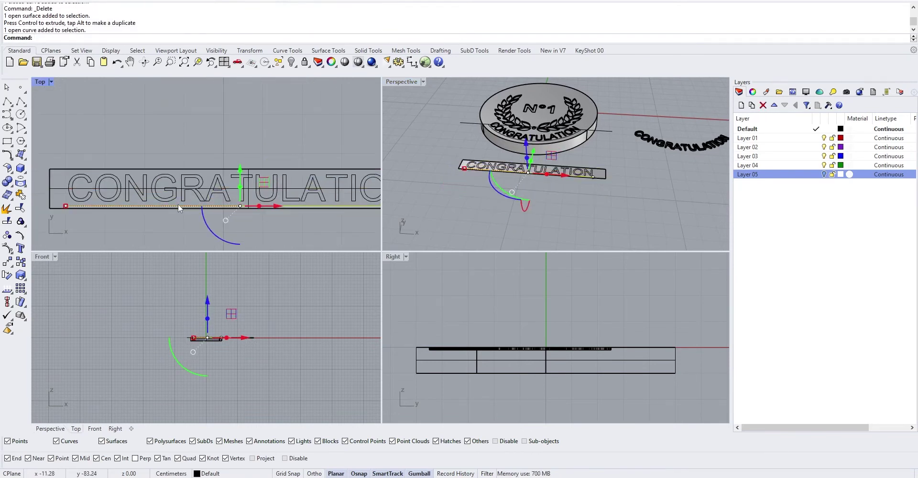
{"action": "key", "text": "Delete"}
{"action": "scroll", "coordinate": [178, 203], "scroll_direction": "down", "scroll_amount": 3}
- Align the flat text curves and the planar surface to each other with VertCenter and HorizCenter
{"action": "left_click", "coordinate": [200, 208]}
{"action": "left_click_drag", "start_coordinate": [343, 238], "coordinate": [194, 167]}
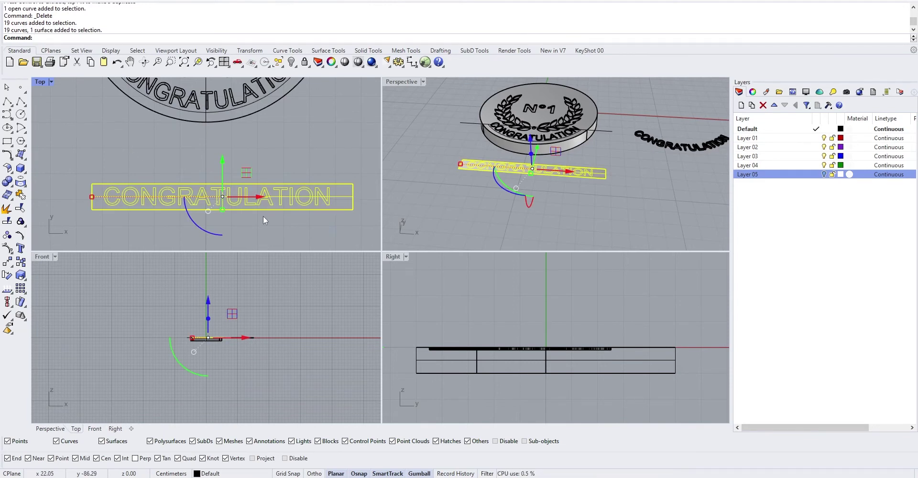
{"action": "type", "text": "Align"}
{"action": "key", "text": "Return"}
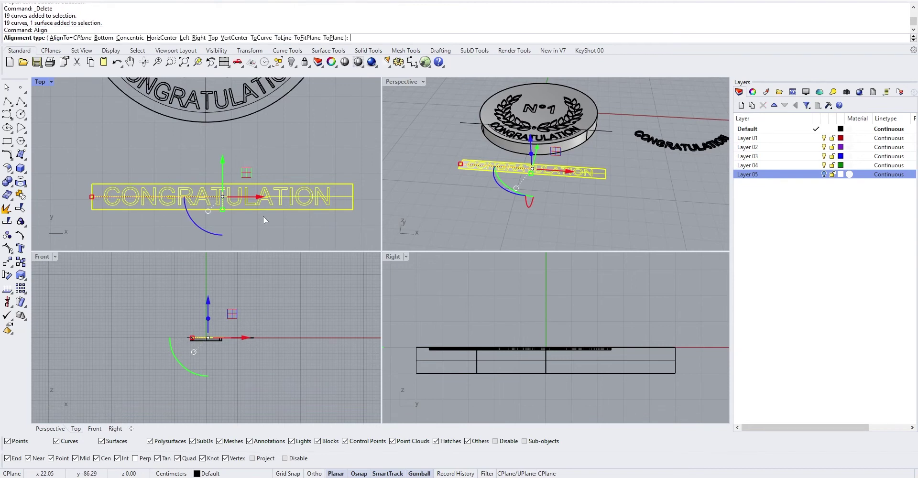
{"action": "left_click", "coordinate": [234, 37]}
{"action": "key", "text": "Return"}
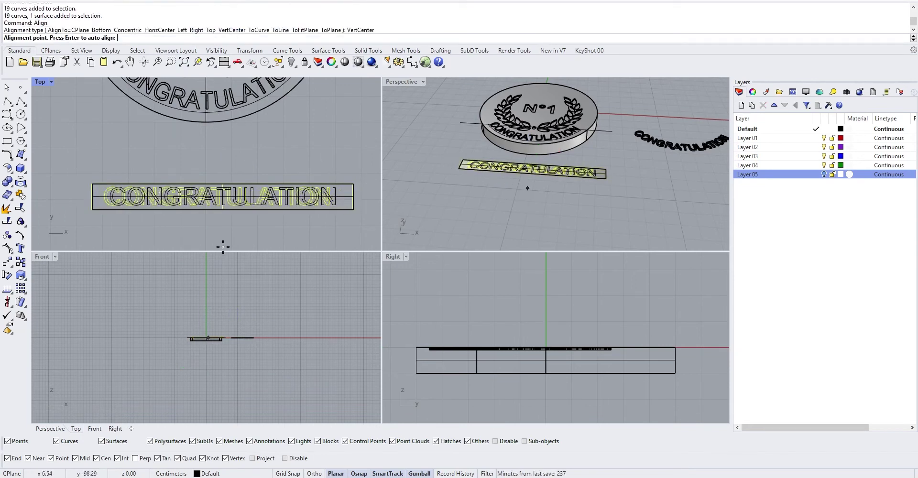
{"action": "key", "text": "Return"}
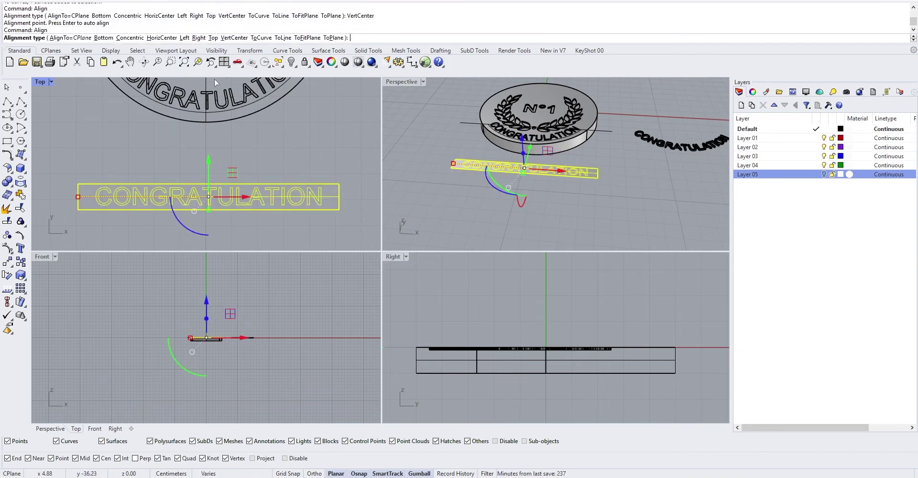
{"action": "left_click", "coordinate": [160, 37]}
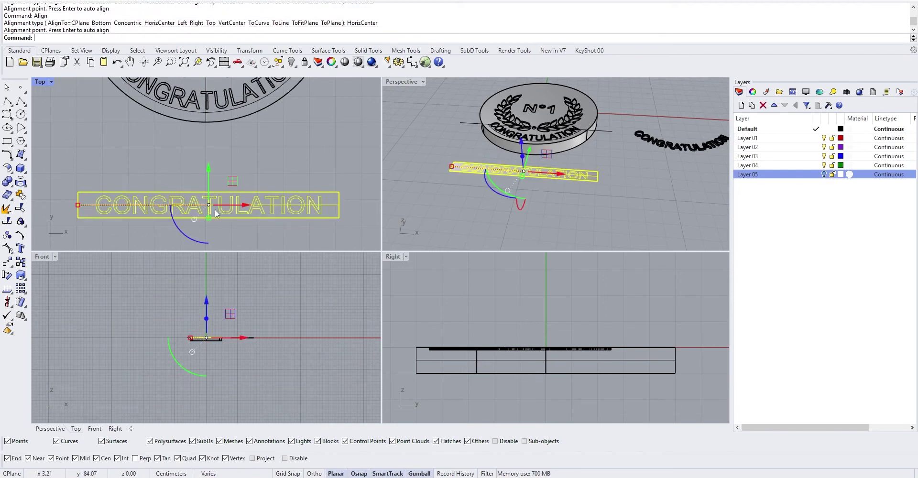
{"action": "key", "text": "Return"}
- Examine the flat text on its rectangular surface in relation to the curved side of the disc
{"action": "right_click_drag", "start_coordinate": [596, 189], "coordinate": [582, 180]}
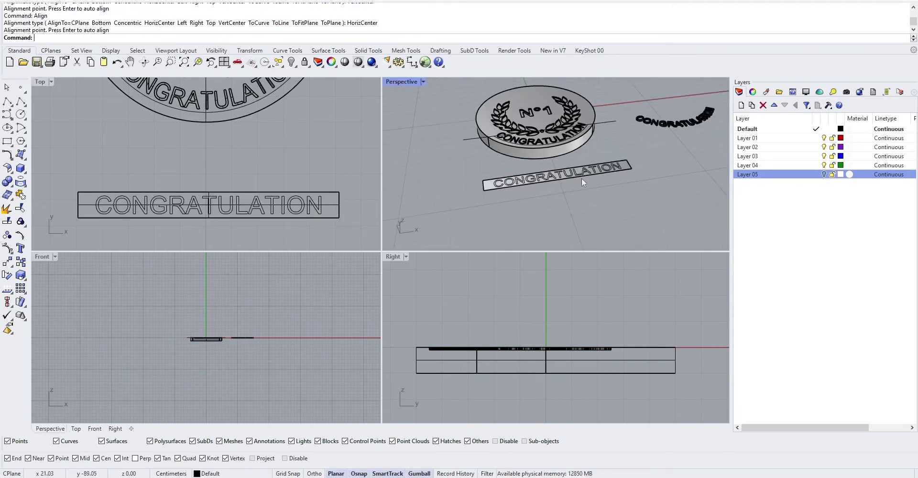
{"action": "scroll", "coordinate": [569, 182], "scroll_direction": "up", "scroll_amount": 2}
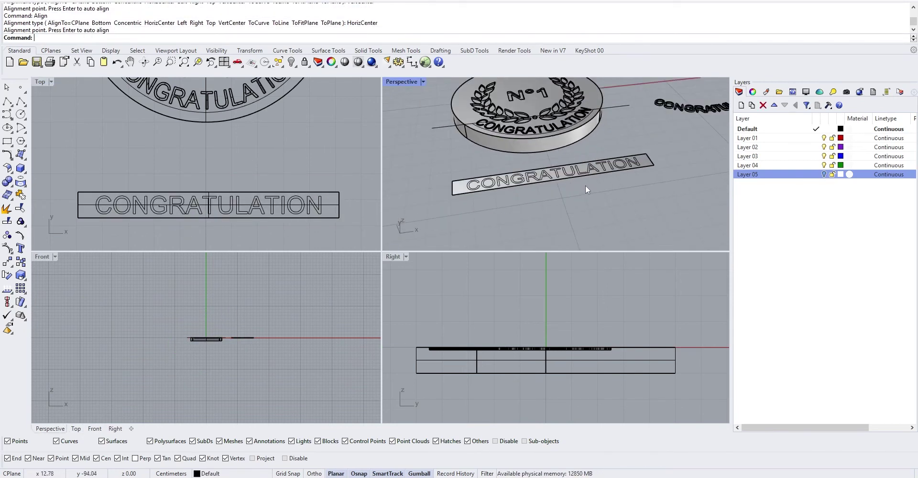
{"action": "right_click_drag", "start_coordinate": [585, 185], "coordinate": [567, 225]}
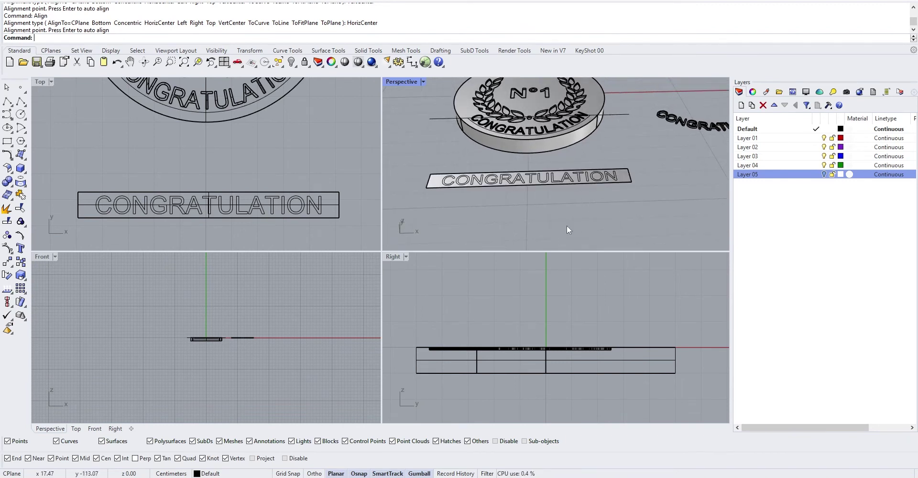
{"action": "left_click", "coordinate": [534, 181]}
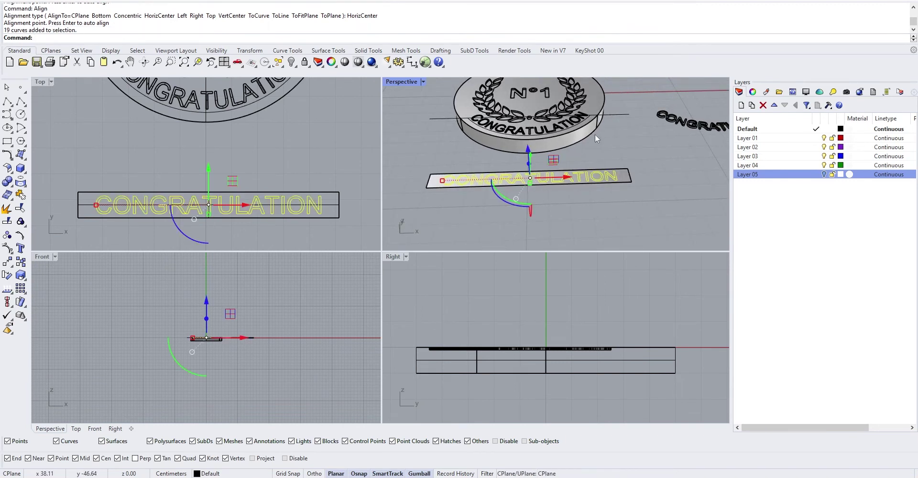
{"action": "left_click", "coordinate": [599, 158]}
{"action": "scroll", "coordinate": [590, 176], "scroll_direction": "up", "scroll_amount": 2}
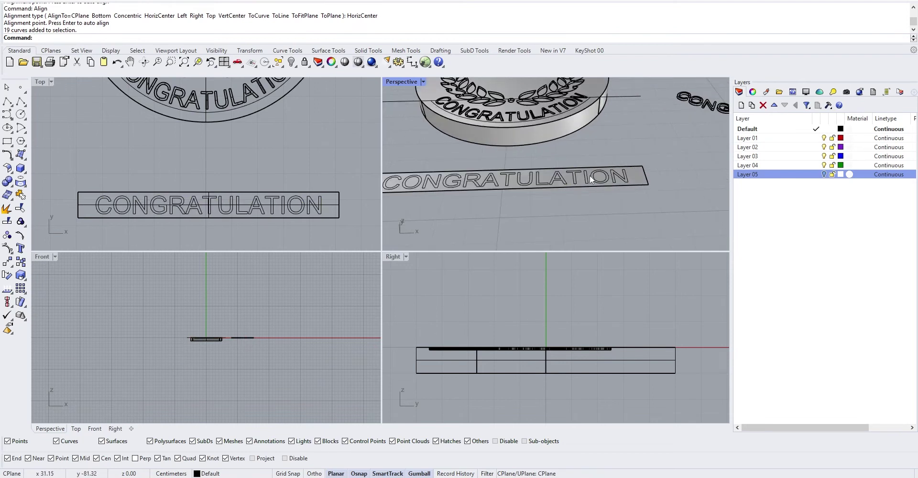
{"action": "left_click", "coordinate": [589, 175]}
{"action": "right_click_drag", "start_coordinate": [590, 199], "coordinate": [610, 206]}
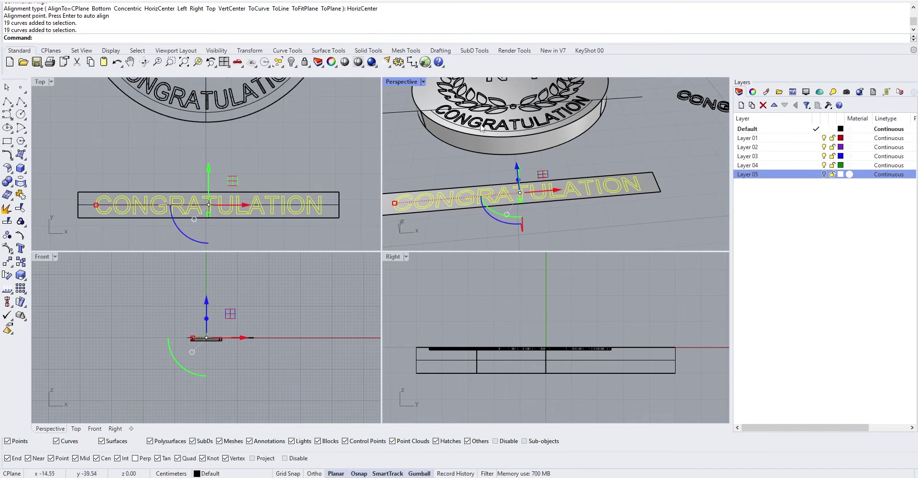
{"action": "left_click", "coordinate": [434, 153]}
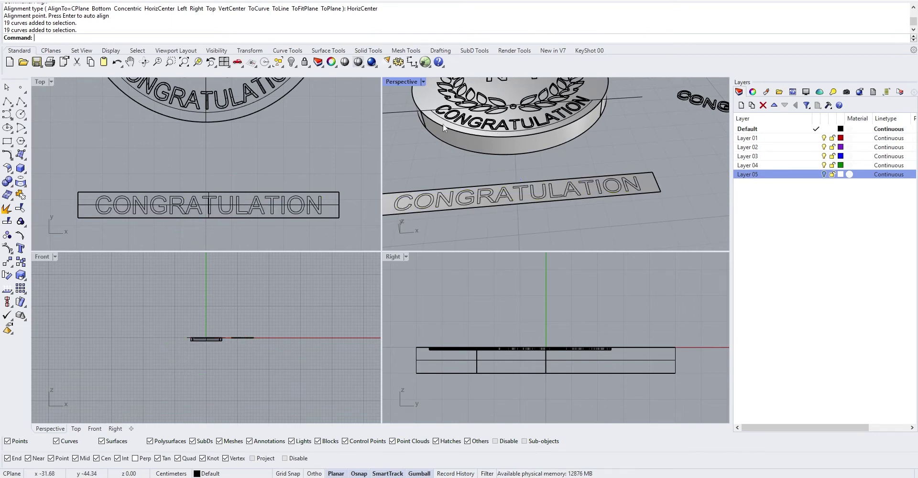
{"action": "left_click", "coordinate": [454, 113]}
{"action": "scroll", "coordinate": [446, 148], "scroll_direction": "up", "scroll_amount": 2}
{"action": "left_click", "coordinate": [416, 192]}
{"action": "scroll", "coordinate": [469, 112], "scroll_direction": "down", "scroll_amount": 2}
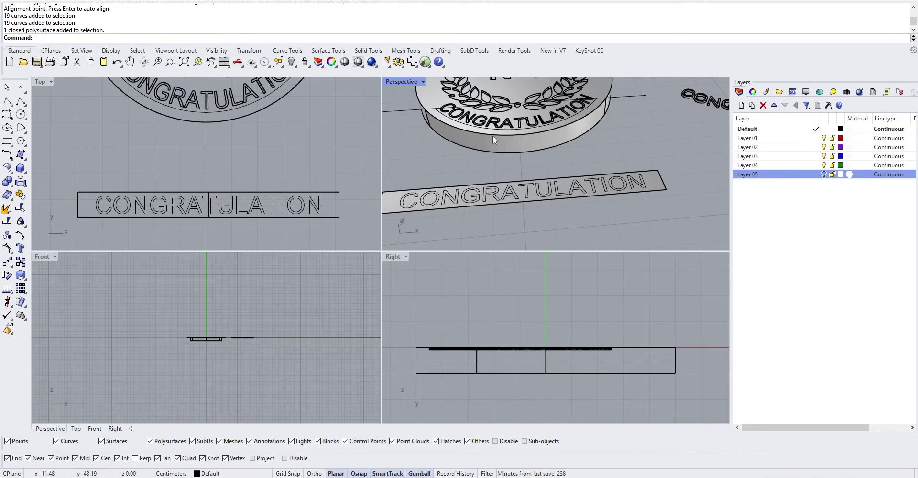
{"action": "left_click", "coordinate": [475, 200]}
{"action": "left_click", "coordinate": [452, 156]}
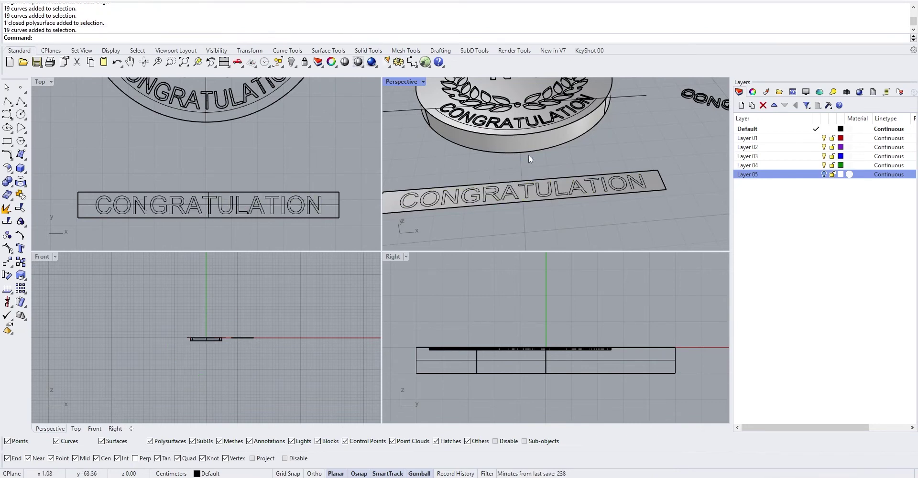
{"action": "right_click_drag", "start_coordinate": [557, 161], "coordinate": [569, 110]}
{"action": "scroll", "coordinate": [603, 180], "scroll_direction": "up", "scroll_amount": 6}
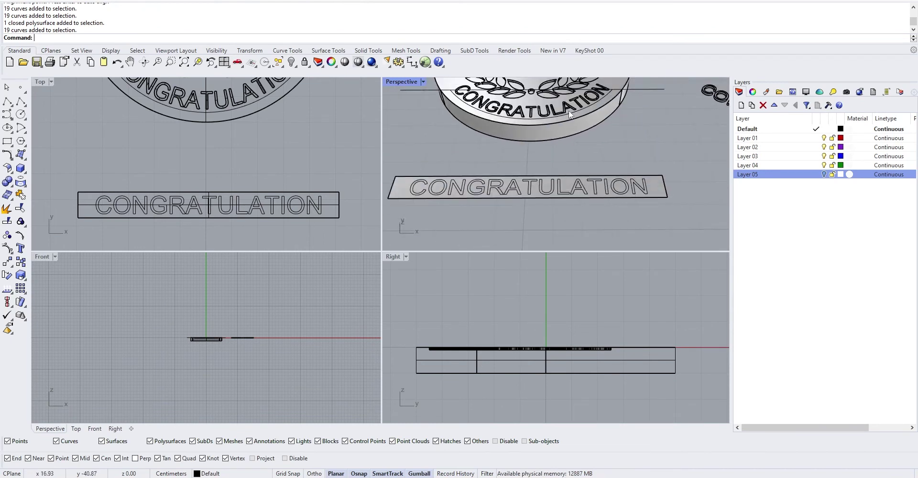
- Extrude the flat CONGRATULATION text curves on the rectangular surface as solids, 1.1 cm deep
{"action": "left_click", "coordinate": [598, 189]}
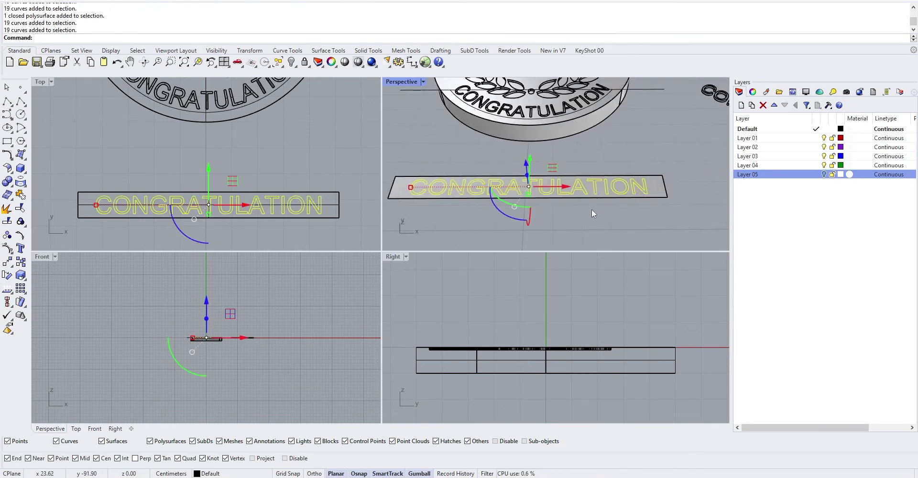
{"action": "right_click_drag", "start_coordinate": [592, 210], "coordinate": [576, 190]}
{"action": "type", "text": "ExtrudeCrv"}
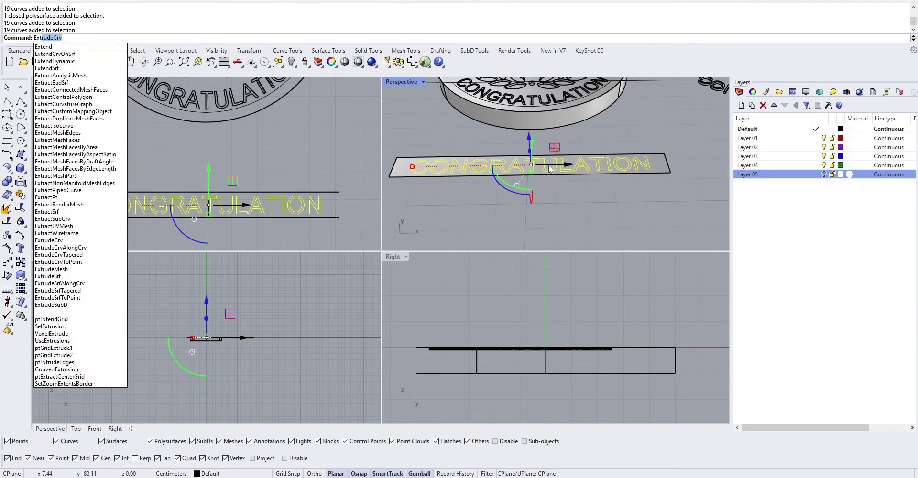
{"action": "key", "text": "Return"}
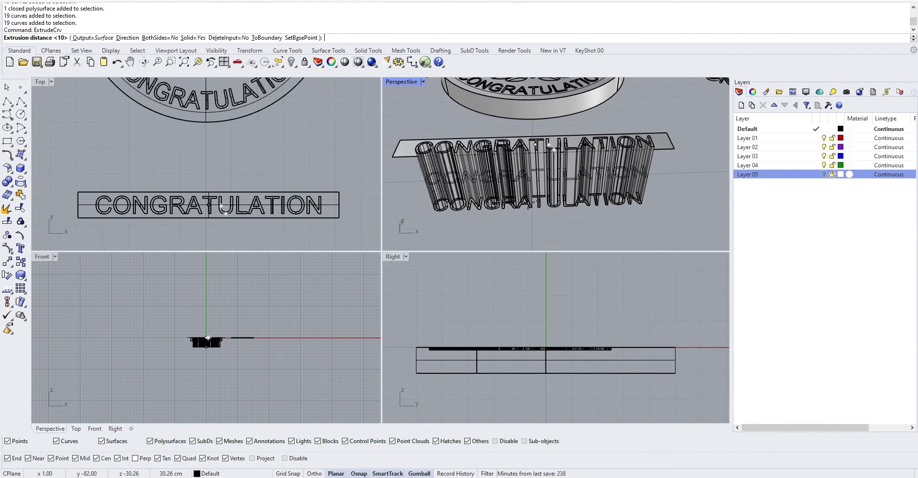
{"action": "type", "text": "10"}
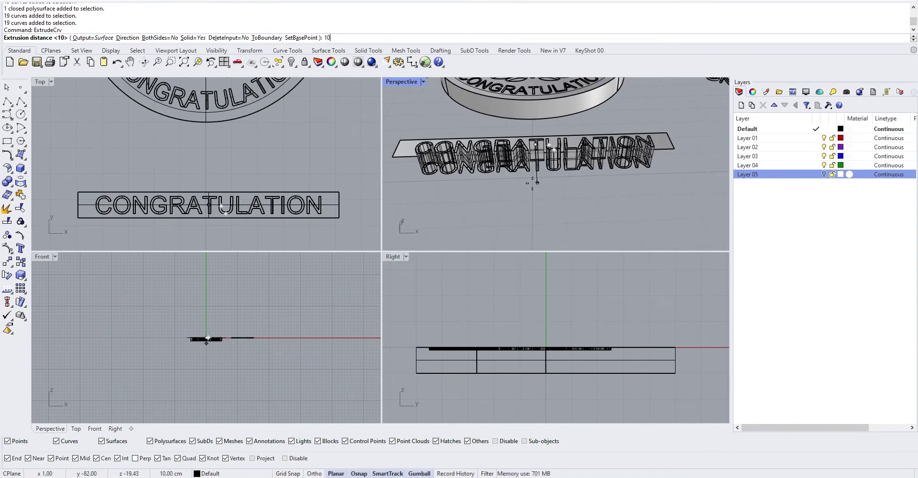
{"action": "key", "text": "BackSpace"}
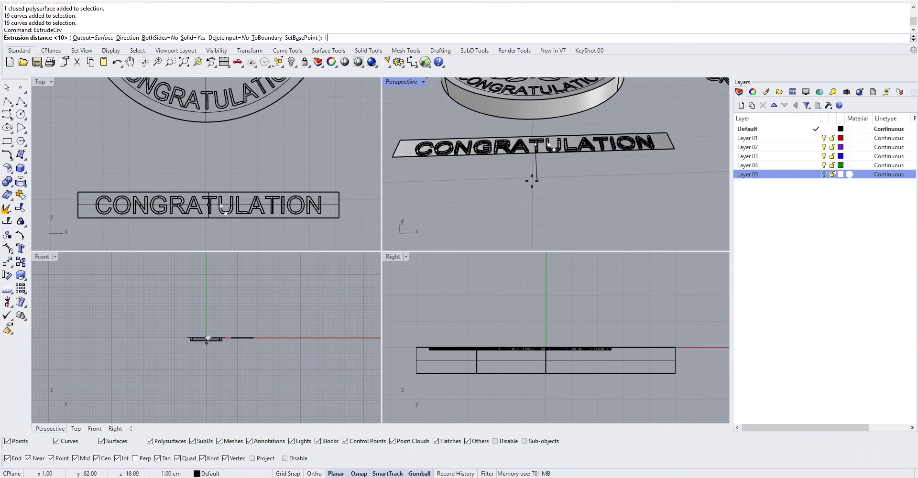
{"action": "type", "text": "."}
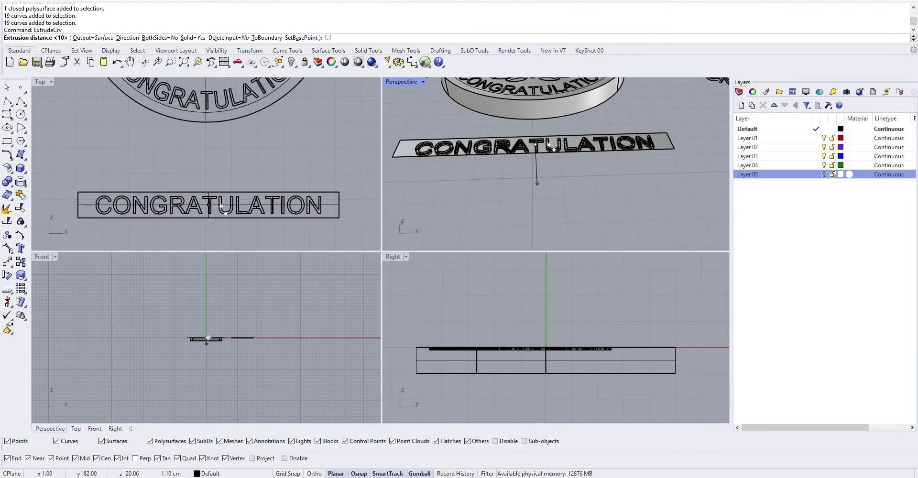
{"action": "type", "text": "1"}
{"action": "key", "text": "Return"}
- Examine the extruded CONGRATULATION letters from several angles, checking their depth and direction relative to the rectangular surface
{"action": "right_click_drag", "start_coordinate": [596, 183], "coordinate": [497, 182]}
{"action": "left_click", "coordinate": [585, 150]}
{"action": "scroll", "coordinate": [586, 147], "scroll_direction": "up", "scroll_amount": 5}
{"action": "left_click", "coordinate": [579, 138]}
{"action": "key", "text": "Escape"}
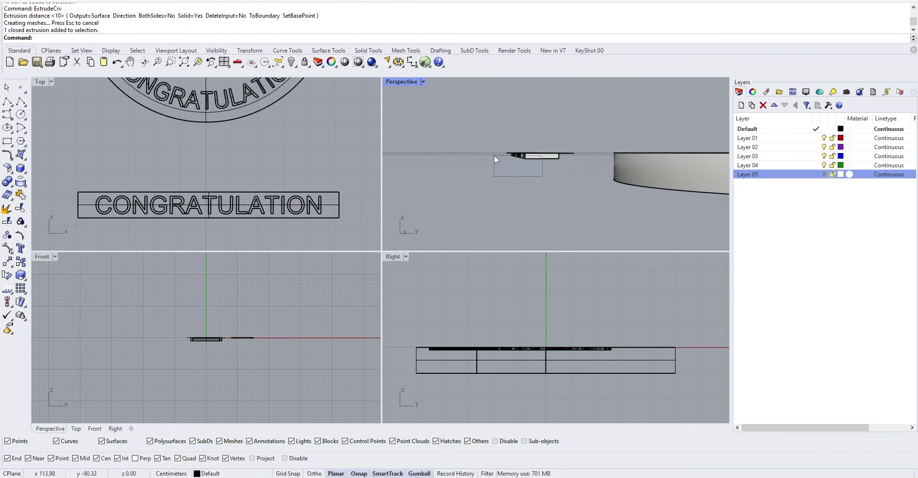
{"action": "left_click_drag", "start_coordinate": [494, 155], "coordinate": [492, 154]}
{"action": "right_click_drag", "start_coordinate": [492, 154], "coordinate": [401, 184]}
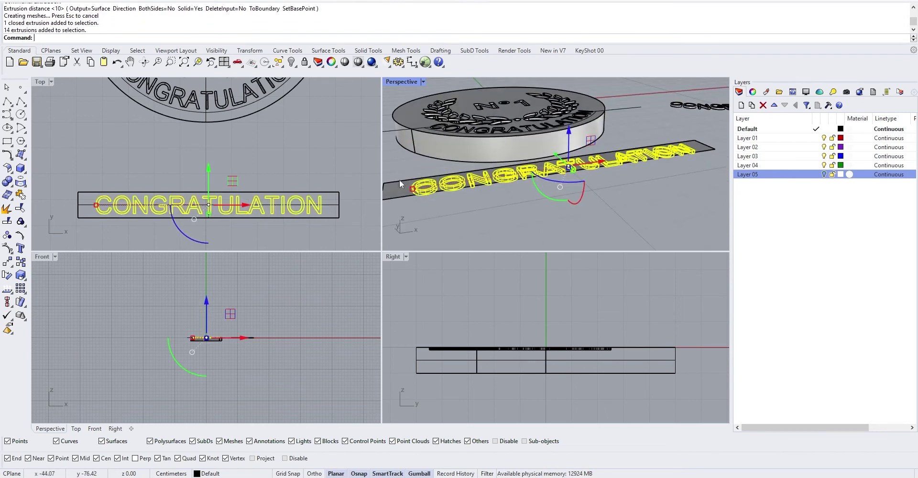
{"action": "scroll", "coordinate": [401, 184], "scroll_direction": "up", "scroll_amount": 6}
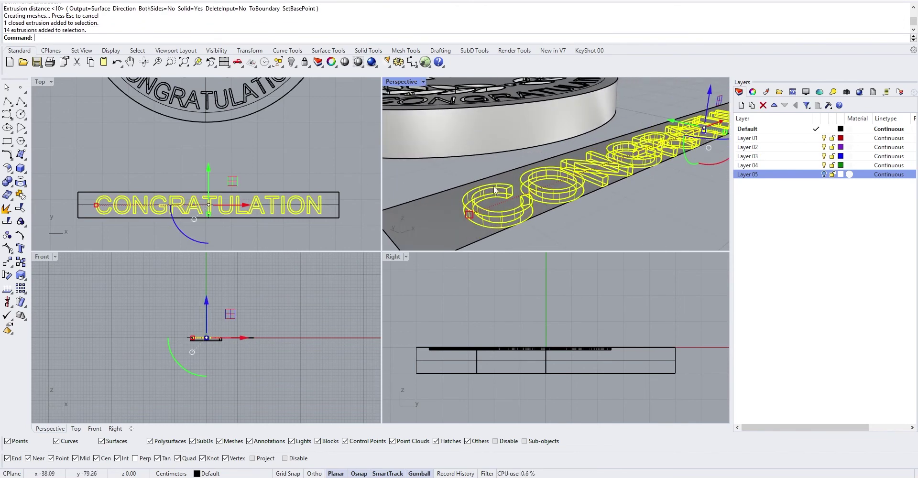
{"action": "scroll", "coordinate": [514, 178], "scroll_direction": "down", "scroll_amount": 5}
{"action": "right_click_drag", "start_coordinate": [617, 203], "coordinate": [457, 194]}
{"action": "right_click_drag", "start_coordinate": [576, 186], "coordinate": [536, 183]}
{"action": "scroll", "coordinate": [536, 177], "scroll_direction": "up", "scroll_amount": 7}
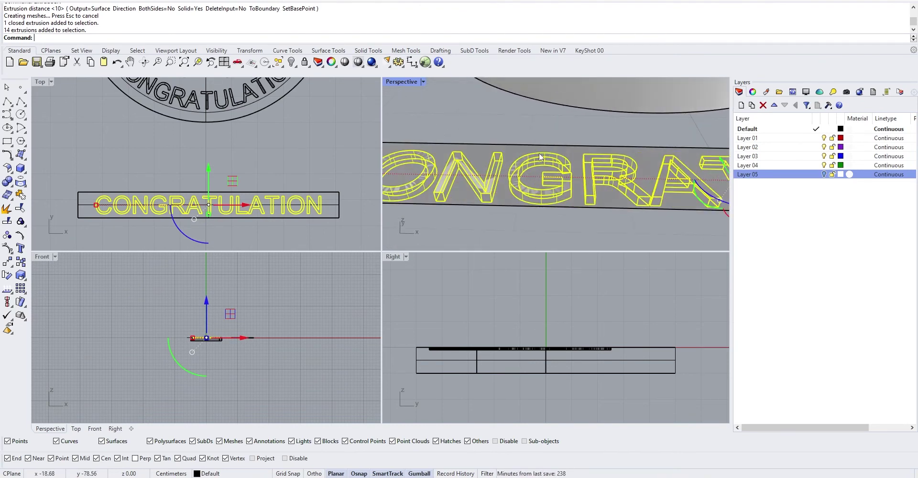
{"action": "scroll", "coordinate": [557, 119], "scroll_direction": "down", "scroll_amount": 4}
{"action": "scroll", "coordinate": [568, 88], "scroll_direction": "down", "scroll_amount": 4}
{"action": "scroll", "coordinate": [567, 129], "scroll_direction": "down", "scroll_amount": 5}
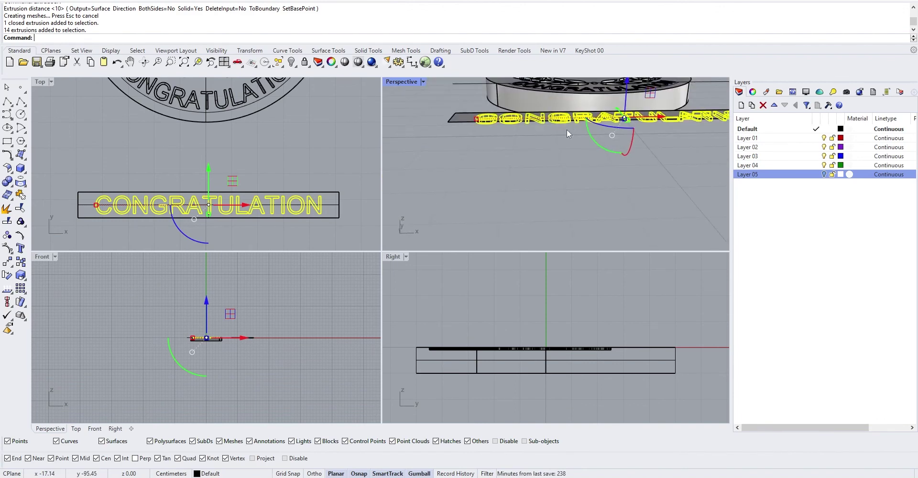
{"action": "scroll", "coordinate": [662, 124], "scroll_direction": "up", "scroll_amount": 3}
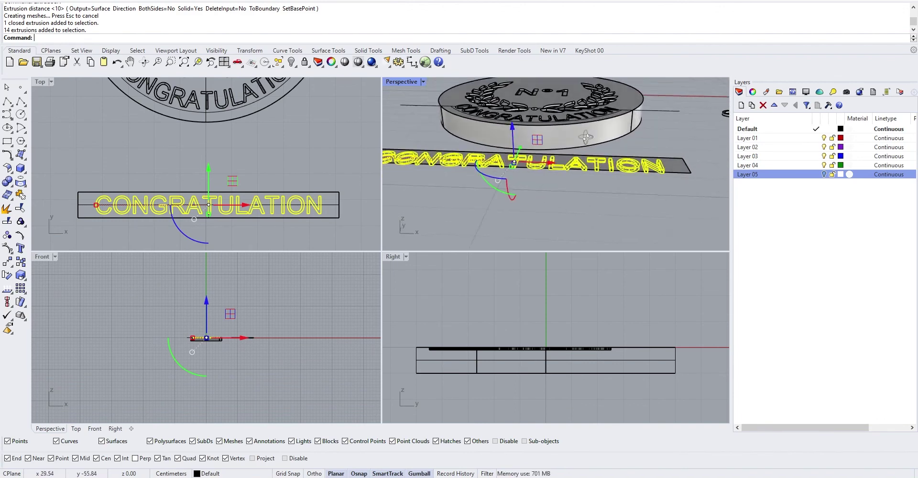
{"action": "scroll", "coordinate": [517, 135], "scroll_direction": "up", "scroll_amount": 2}
{"action": "left_click", "coordinate": [518, 133]}
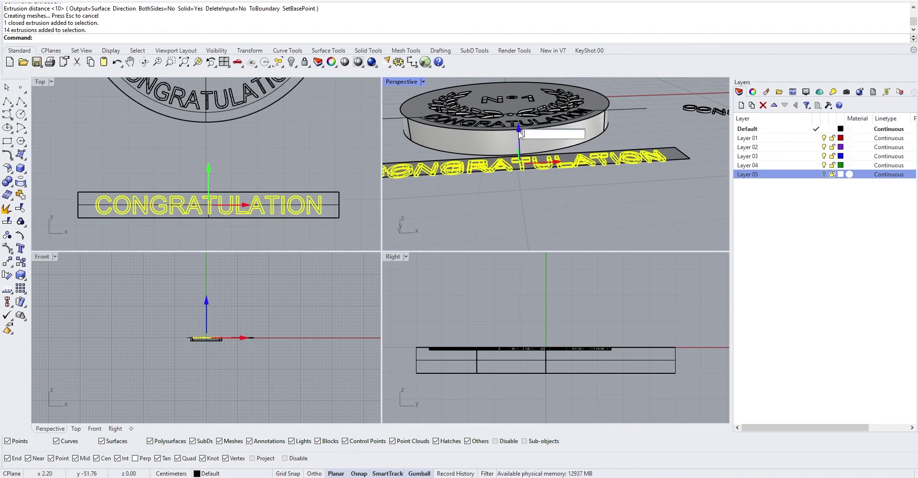
{"action": "key", "text": "Return"}
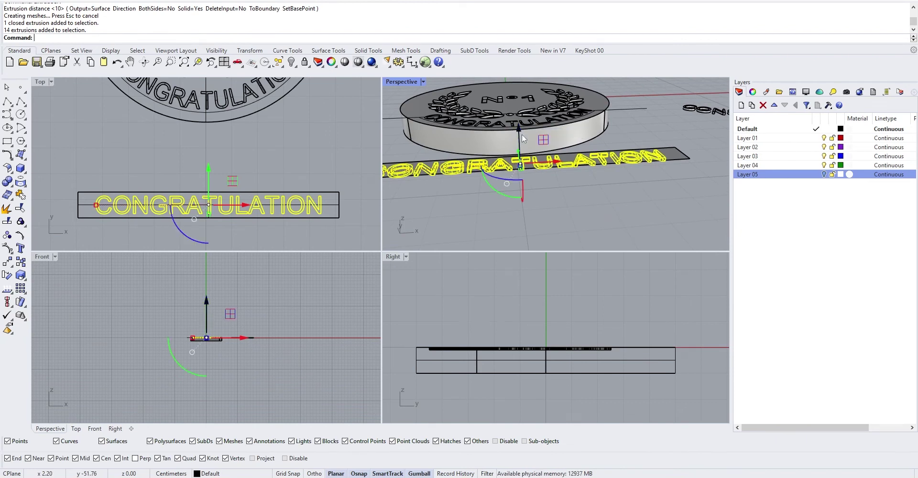
{"action": "scroll", "coordinate": [607, 149], "scroll_direction": "up", "scroll_amount": 4}
{"action": "left_click", "coordinate": [613, 188]}
{"action": "scroll", "coordinate": [568, 148], "scroll_direction": "up", "scroll_amount": 2}
{"action": "right_click_drag", "start_coordinate": [578, 205], "coordinate": [578, 179]}
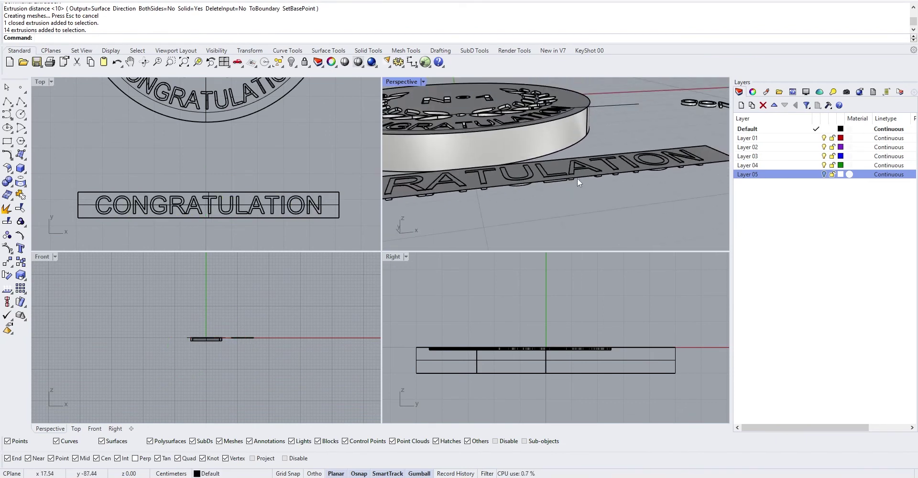
- Group all the extruded flat CONGRATULATION letters, leaving the planar surface out of the group
{"action": "right_click_drag", "start_coordinate": [547, 140], "coordinate": [497, 171]}
{"action": "left_click", "coordinate": [497, 164]}
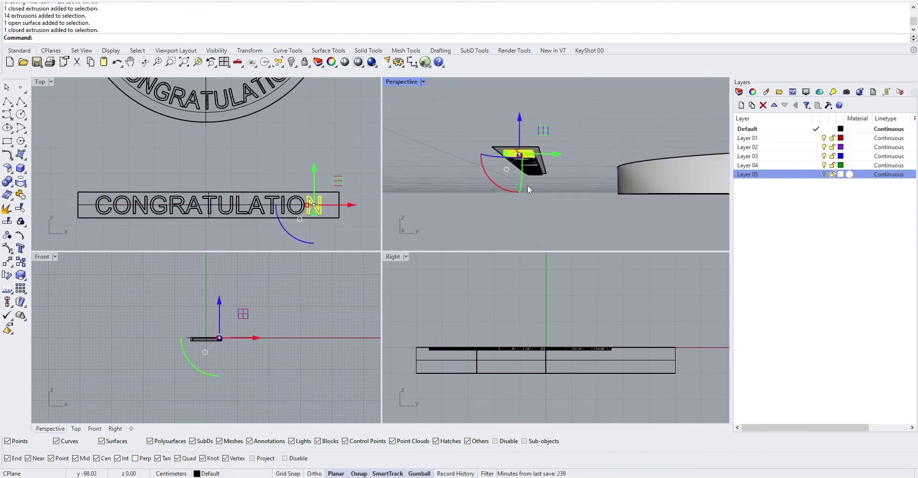
{"action": "right_click_drag", "start_coordinate": [527, 185], "coordinate": [535, 206]}
{"action": "left_click", "coordinate": [552, 202]}
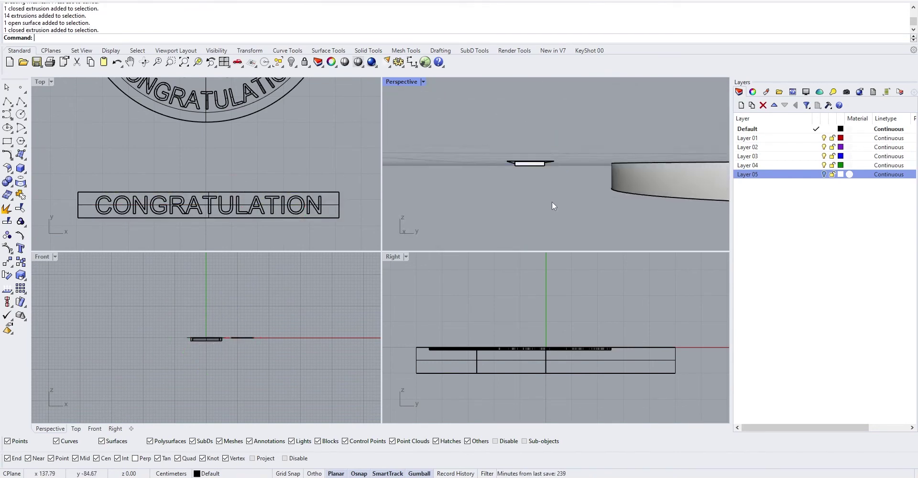
{"action": "left_click", "coordinate": [498, 165]}
{"action": "right_click_drag", "start_coordinate": [498, 165], "coordinate": [593, 229]}
{"action": "key", "text": "ctrl+g"}
{"action": "scroll", "coordinate": [333, 166], "scroll_direction": "down", "scroll_amount": 4}
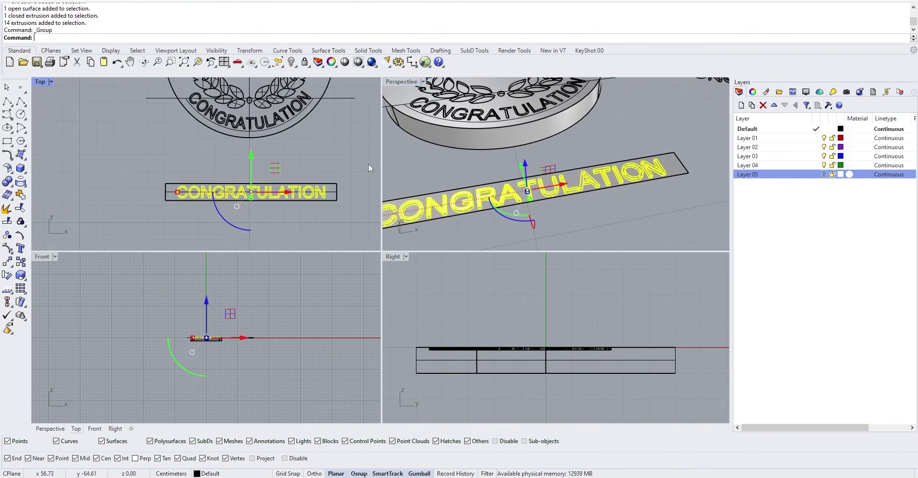
{"action": "scroll", "coordinate": [476, 163], "scroll_direction": "down", "scroll_amount": 2}
{"action": "right_click_drag", "start_coordinate": [569, 201], "coordinate": [601, 189], "text": "shift"}
{"action": "left_click", "coordinate": [601, 189]}
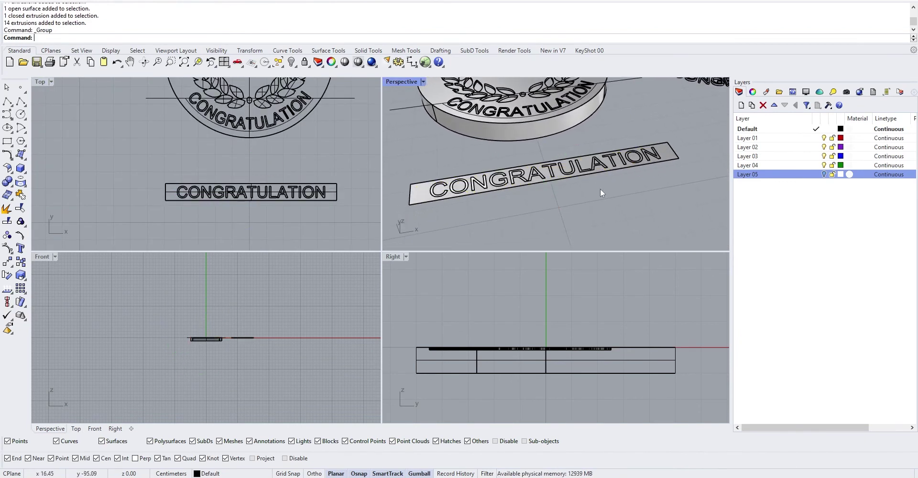
- Set the grouped CONGRATULATION letters as the objects to deform with FlowAlongSrf
{"action": "left_click", "coordinate": [25, 308]}
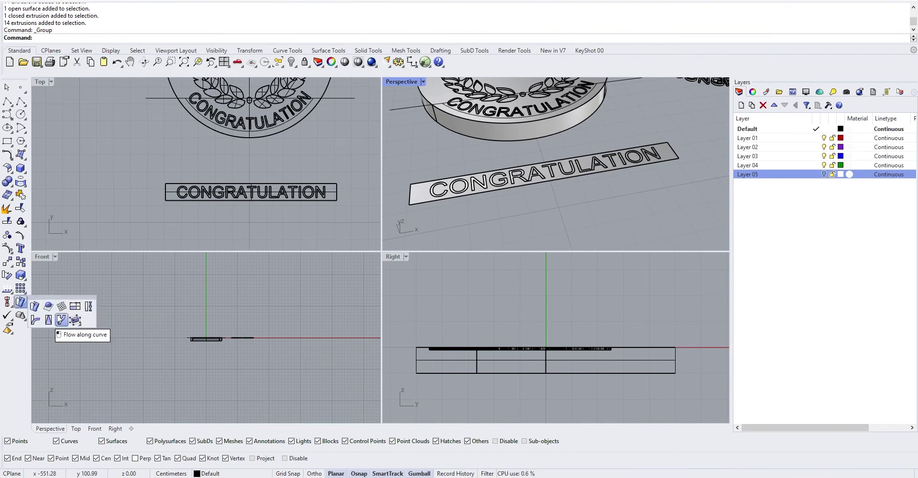
{"action": "left_click", "coordinate": [36, 308]}
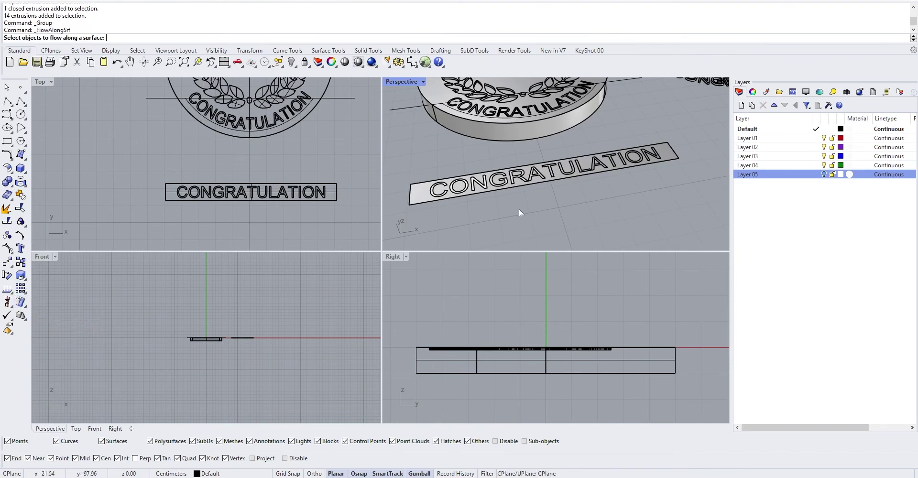
{"action": "right_click_drag", "start_coordinate": [523, 211], "coordinate": [552, 204]}
{"action": "scroll", "coordinate": [459, 184], "scroll_direction": "up", "scroll_amount": 2}
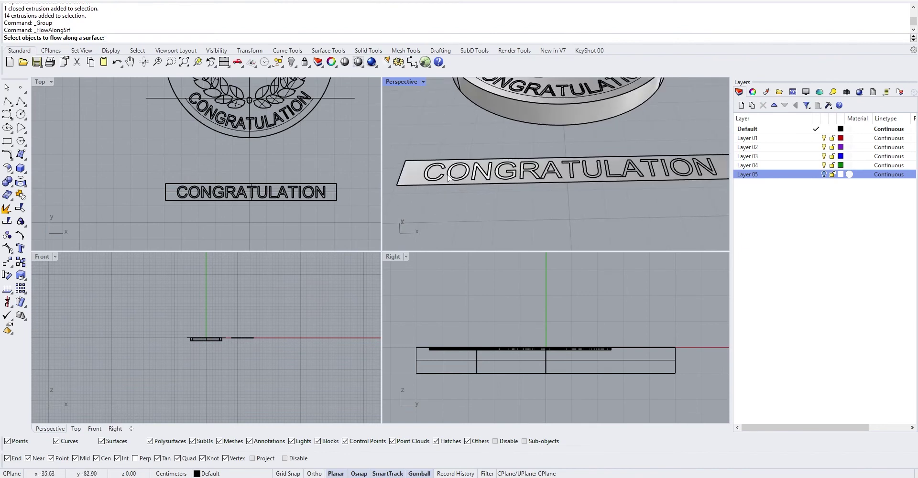
{"action": "left_click", "coordinate": [457, 178]}
{"action": "left_click", "coordinate": [450, 180], "text": "ctrl"}
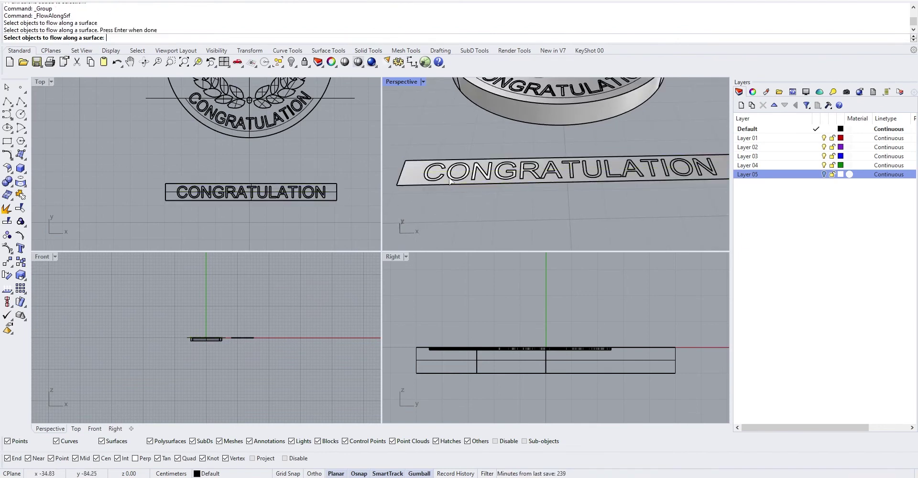
{"action": "left_click", "coordinate": [458, 180]}
{"action": "left_click", "coordinate": [482, 208]}
{"action": "scroll", "coordinate": [481, 203], "scroll_direction": "down", "scroll_amount": 2}
{"action": "right_click_drag", "start_coordinate": [480, 201], "coordinate": [524, 194]}
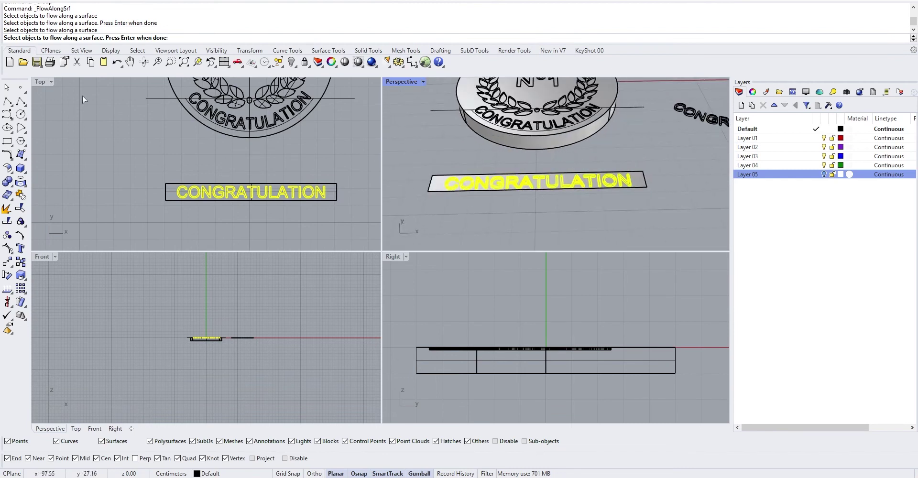
{"action": "key", "text": "Return"}
- Try to flow the letters from the planar surface's front-left corner onto the disc's curved side, matching at its lower seam corner
{"action": "scroll", "coordinate": [446, 176], "scroll_direction": "up", "scroll_amount": 2}
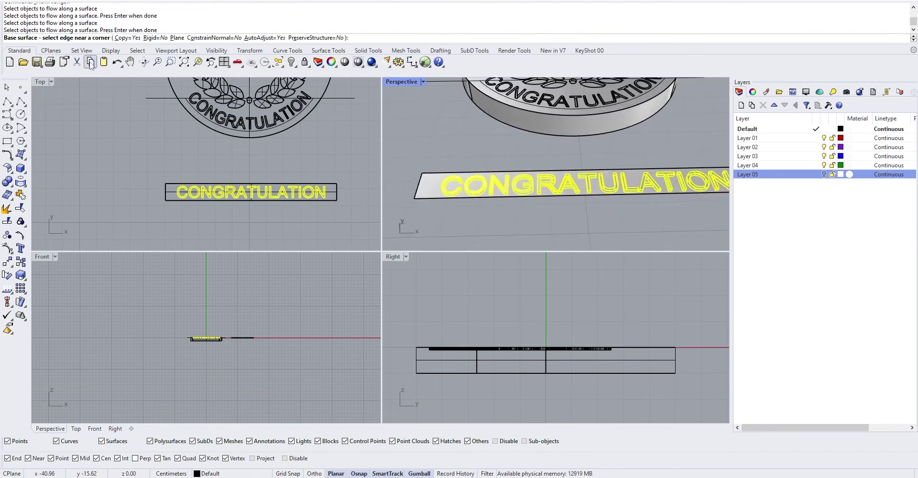
{"action": "scroll", "coordinate": [508, 166], "scroll_direction": "down", "scroll_amount": 5}
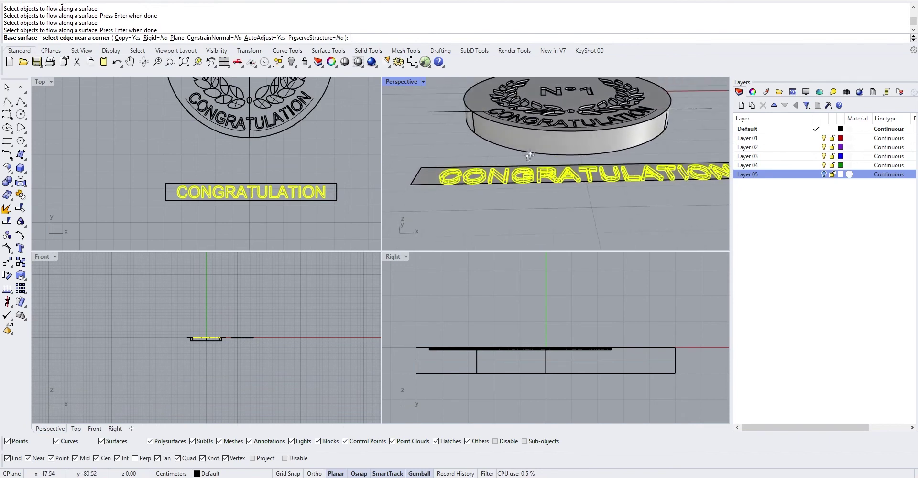
{"action": "scroll", "coordinate": [507, 174], "scroll_direction": "up", "scroll_amount": 2}
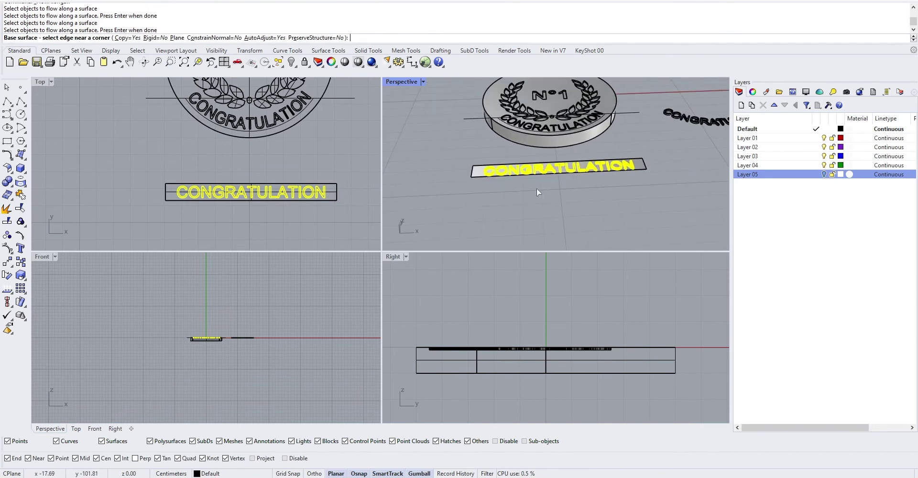
{"action": "scroll", "coordinate": [478, 192], "scroll_direction": "up", "scroll_amount": 3}
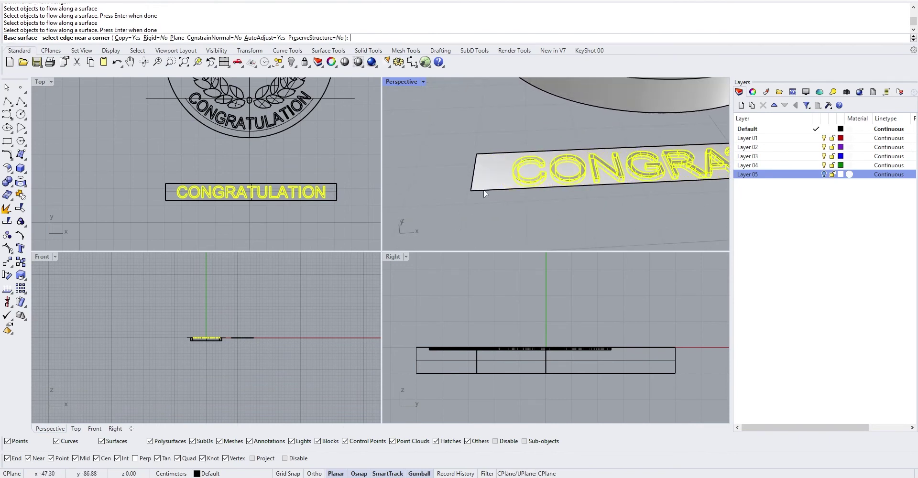
{"action": "scroll", "coordinate": [479, 195], "scroll_direction": "down", "scroll_amount": 4}
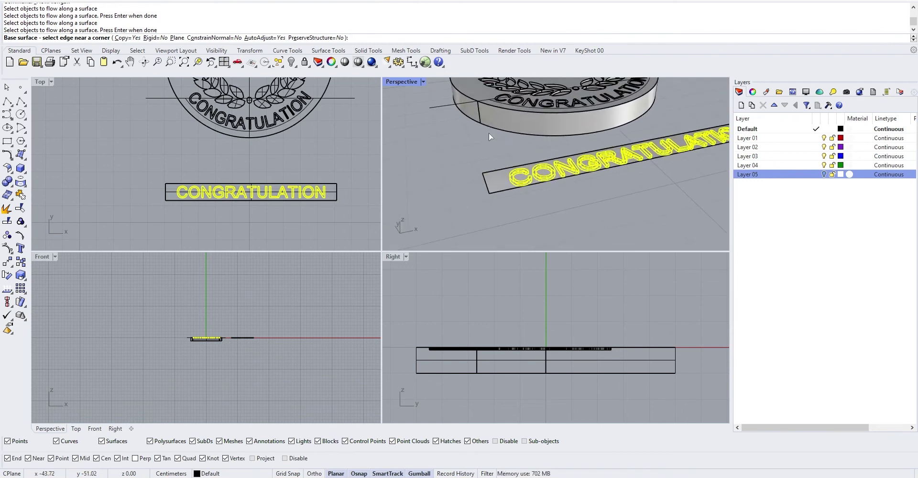
{"action": "right_click_drag", "start_coordinate": [490, 135], "coordinate": [485, 194]}
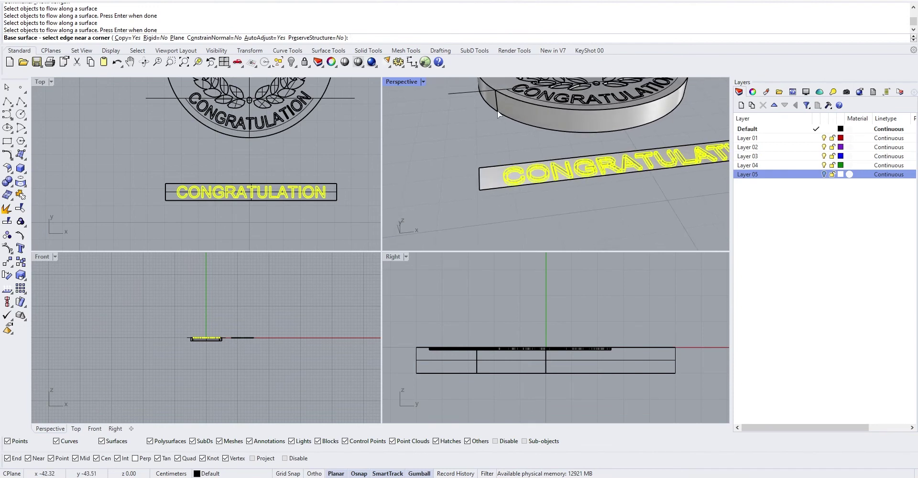
{"action": "left_click", "coordinate": [481, 190]}
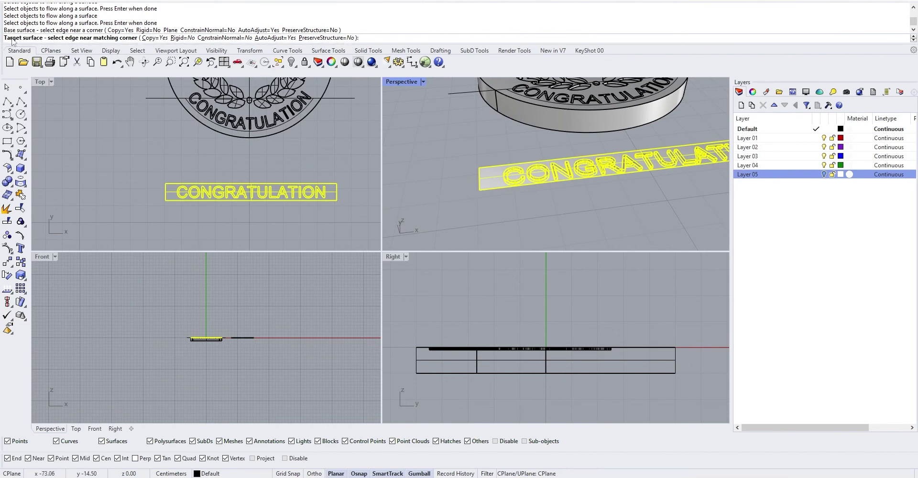
{"action": "right_click_drag", "start_coordinate": [535, 152], "coordinate": [479, 140]}
{"action": "left_click", "coordinate": [475, 137]}
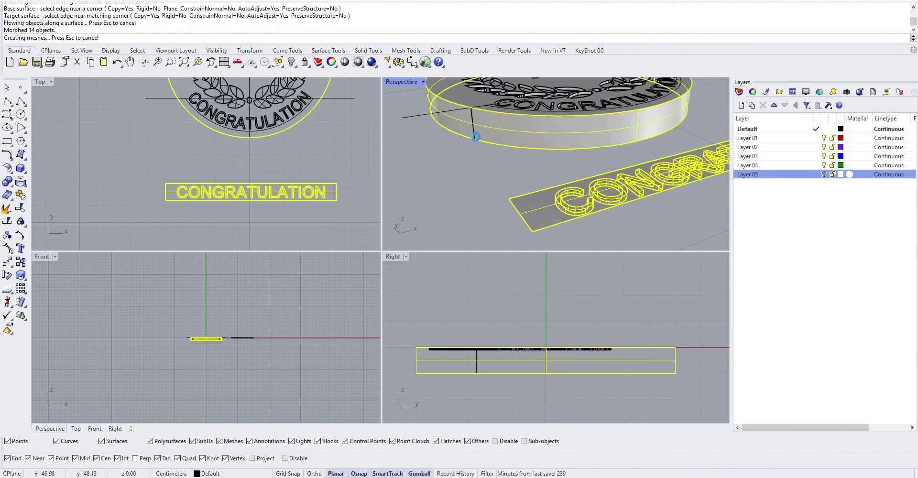
- Undo the flow of the letters along the disc's side, then check the curved side surface
{"action": "scroll", "coordinate": [477, 136], "scroll_direction": "up", "scroll_amount": 3}
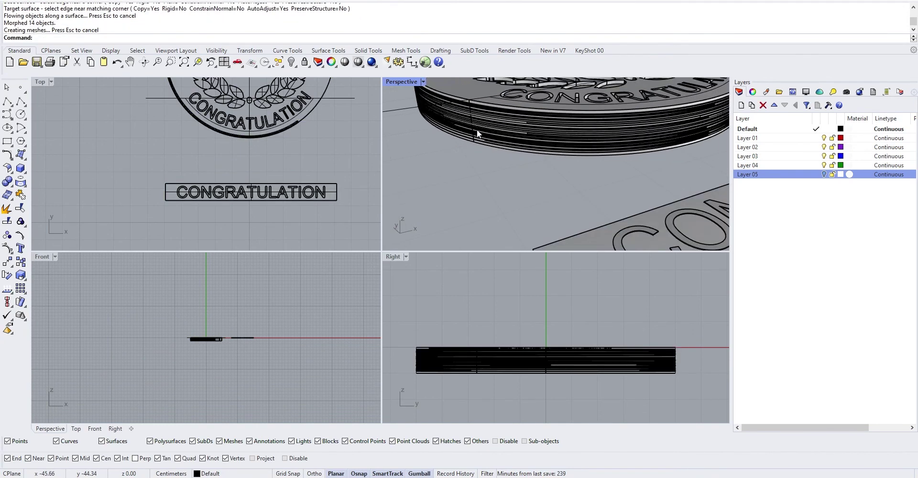
{"action": "key", "text": "ctrl+z"}
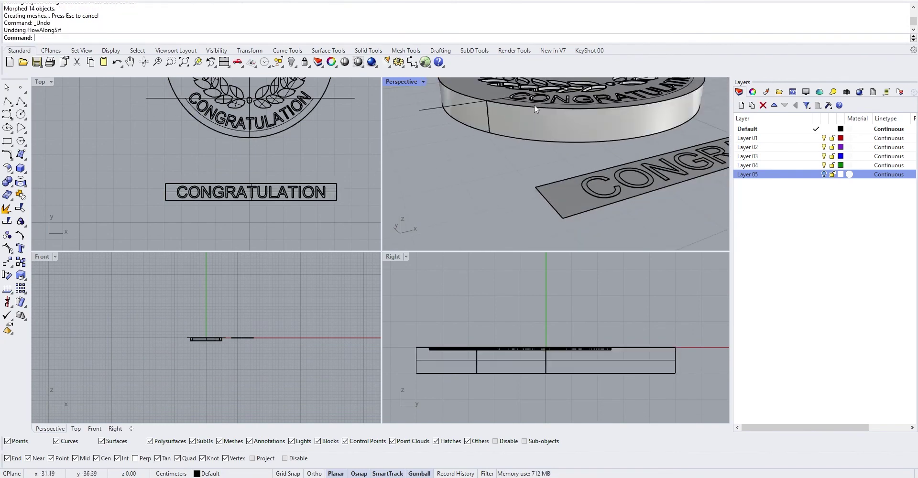
{"action": "right_click_drag", "start_coordinate": [602, 156], "coordinate": [535, 183]}
{"action": "left_click", "coordinate": [587, 111]}
{"action": "left_click", "coordinate": [529, 136]}
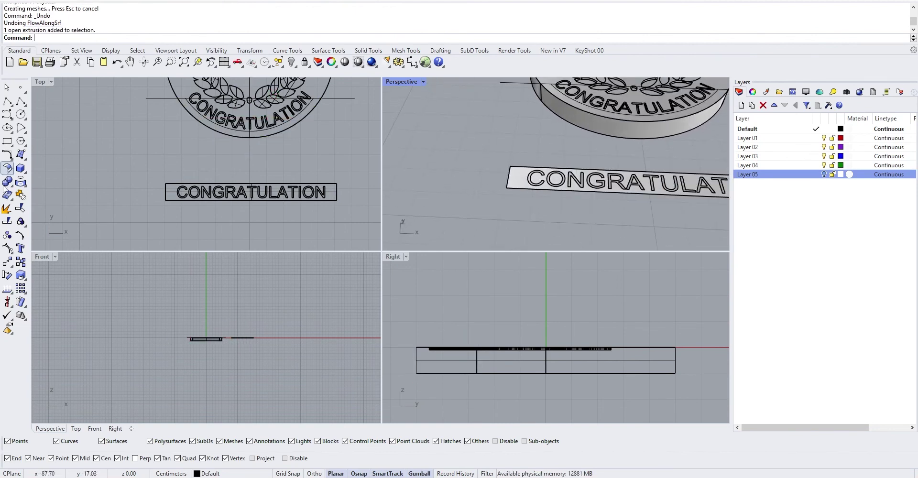
- Set the grouped flat CONGRATULATION letters as the objects to deform with FlowAlongSrf
{"action": "left_click", "coordinate": [26, 308]}
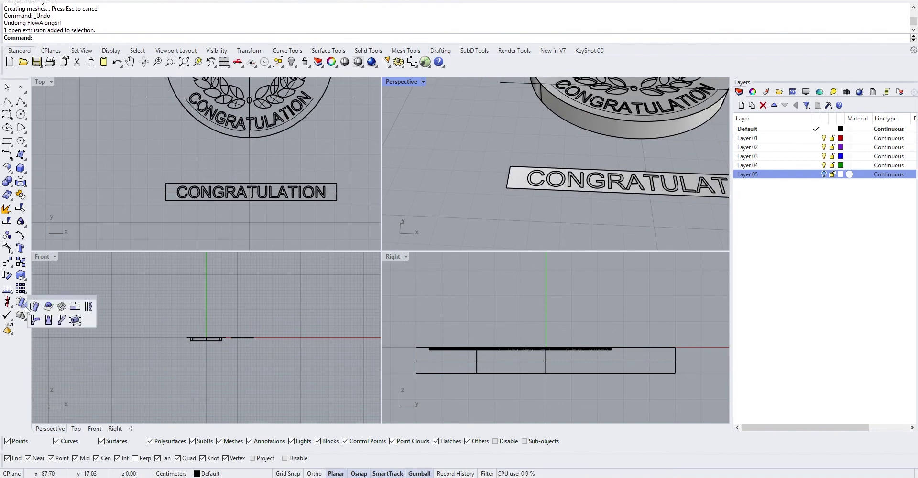
{"action": "left_click", "coordinate": [35, 308]}
{"action": "right_click_drag", "start_coordinate": [443, 184], "coordinate": [635, 147]}
{"action": "left_click", "coordinate": [611, 163]}
{"action": "left_click", "coordinate": [641, 195]}
{"action": "scroll", "coordinate": [615, 156], "scroll_direction": "down", "scroll_amount": 5}
{"action": "scroll", "coordinate": [615, 155], "scroll_direction": "up", "scroll_amount": 6}
{"action": "right_click_drag", "start_coordinate": [574, 158], "coordinate": [534, 121], "text": "shift"}
{"action": "scroll", "coordinate": [535, 182], "scroll_direction": "up", "scroll_amount": 4}
{"action": "right_click", "coordinate": [491, 195]}
- Flow the letters from the planar surface's near-left corner onto the extruded arc surface on the disc's side, matching at its lower seam corner
{"action": "left_click", "coordinate": [490, 195]}
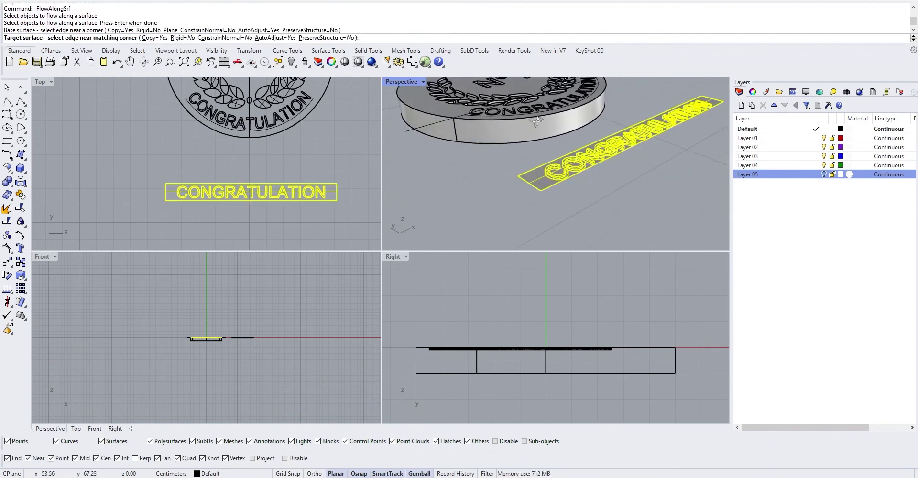
{"action": "scroll", "coordinate": [530, 119], "scroll_direction": "up", "scroll_amount": 4}
{"action": "scroll", "coordinate": [439, 145], "scroll_direction": "up", "scroll_amount": 3}
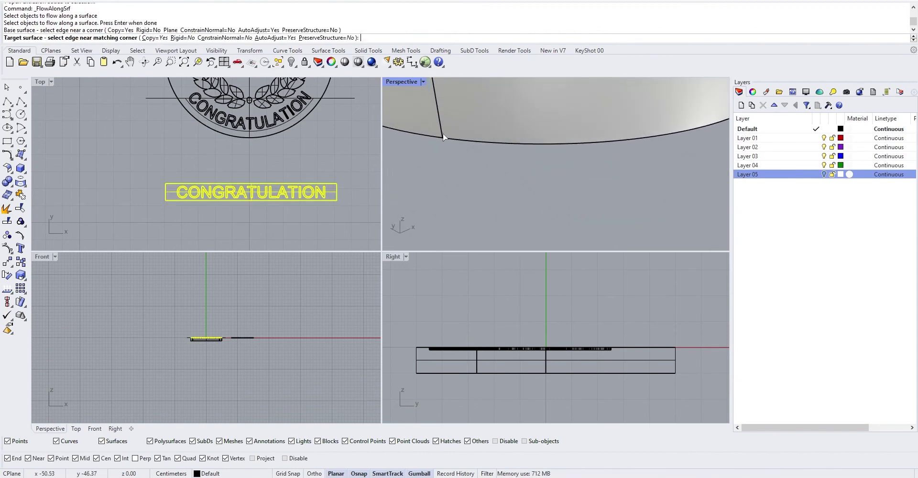
{"action": "left_click", "coordinate": [444, 137]}
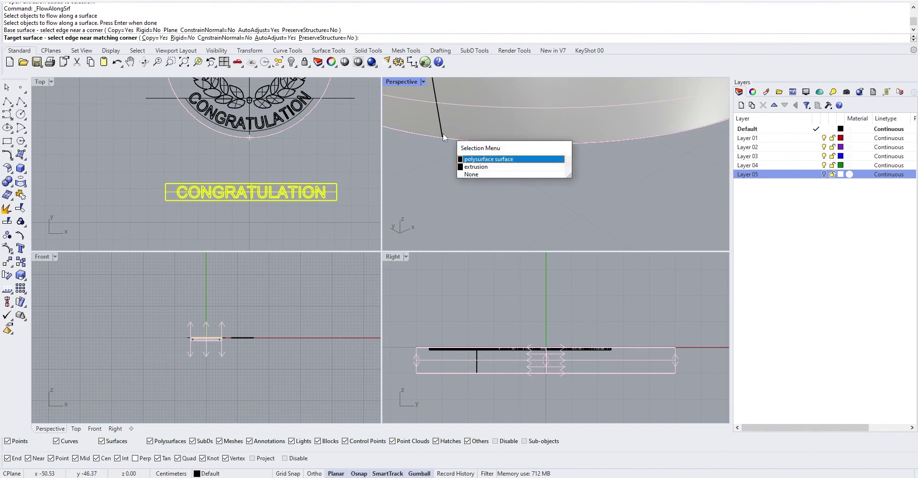
{"action": "left_click", "coordinate": [475, 160]}
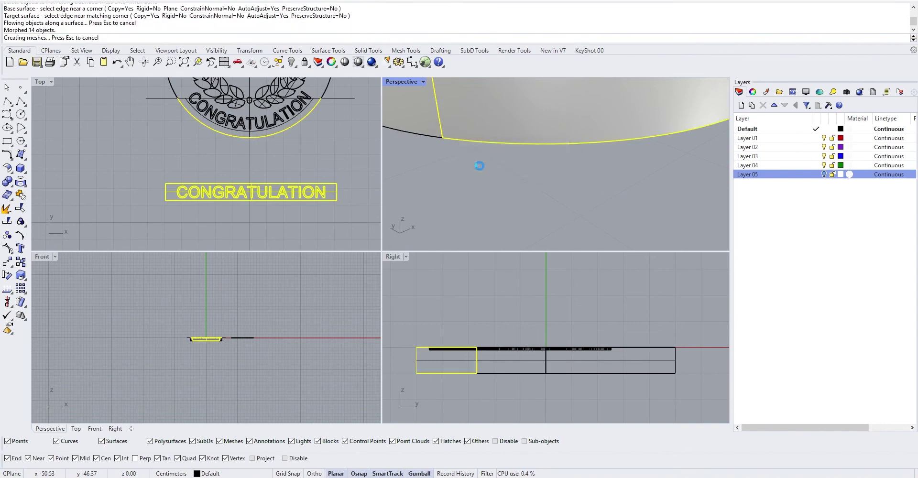
- Examine the wrapped letters along the disc's curved side, checking the letter group and the disc body as separate selections
{"action": "scroll", "coordinate": [529, 199], "scroll_direction": "down", "scroll_amount": 4}
{"action": "right_click_drag", "start_coordinate": [636, 196], "coordinate": [506, 121]}
{"action": "scroll", "coordinate": [524, 180], "scroll_direction": "up", "scroll_amount": 8}
{"action": "left_click", "coordinate": [502, 173]}
{"action": "scroll", "coordinate": [503, 175], "scroll_direction": "down", "scroll_amount": 5}
{"action": "mouse_move", "coordinate": [563, 189]}
{"action": "right_mouse_down"}
{"action": "mouse_move", "coordinate": [538, 205]}
{"action": "mouse_move", "coordinate": [512, 204]}
{"action": "mouse_move", "coordinate": [555, 184]}
{"action": "right_mouse_up"}
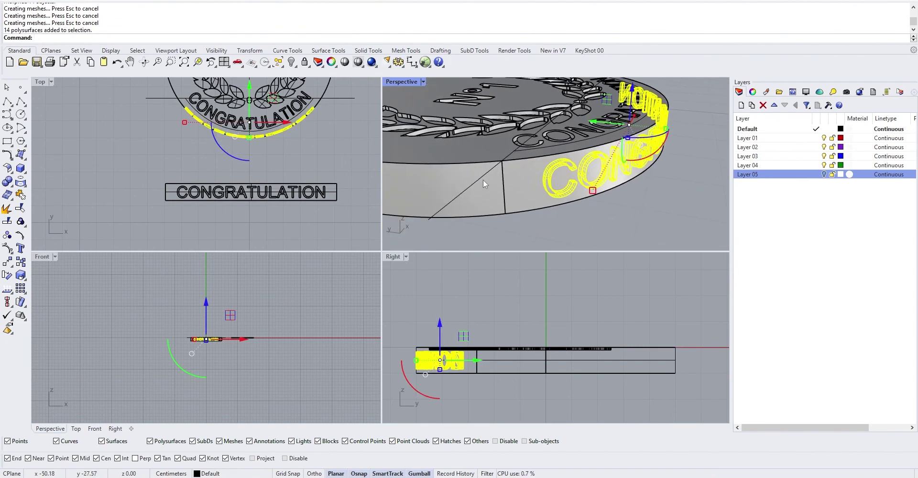
{"action": "left_click", "coordinate": [466, 150]}
{"action": "left_click", "coordinate": [555, 237]}
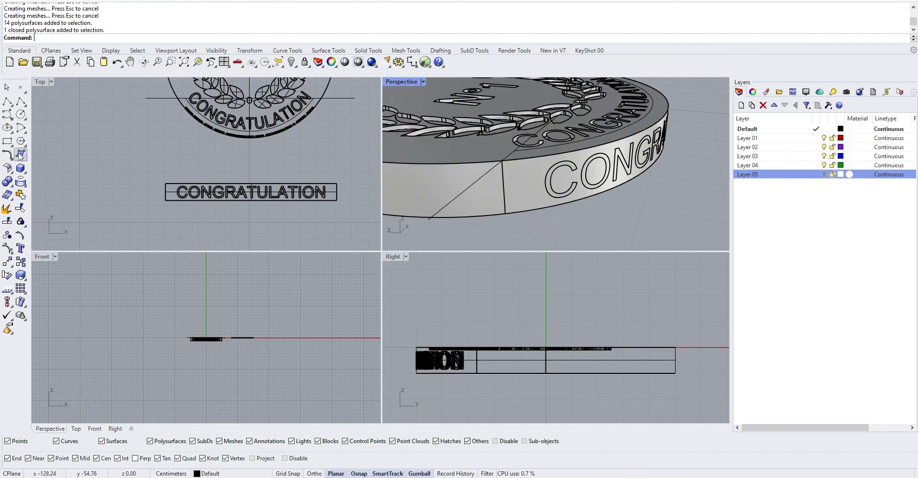
- Subtract the wrapped CONGRATULATION letter group from the medal disc with BooleanDifference, keeping the input letters
{"action": "left_click", "coordinate": [8, 181]}
{"action": "left_click", "coordinate": [34, 186]}
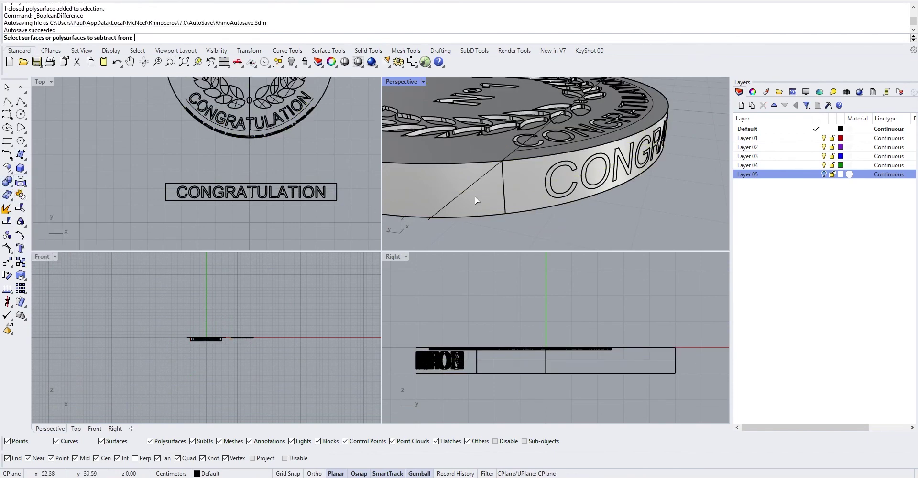
{"action": "left_click", "coordinate": [474, 198]}
{"action": "key", "text": "Return"}
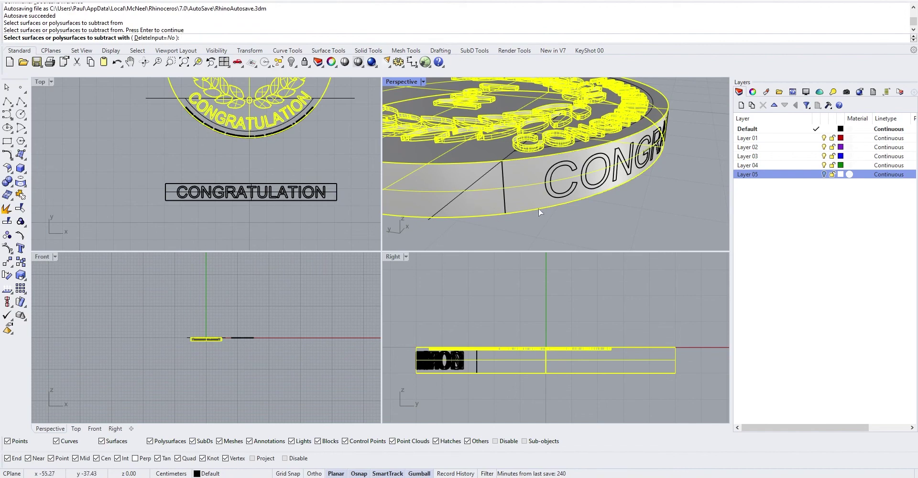
{"action": "left_click", "coordinate": [573, 191]}
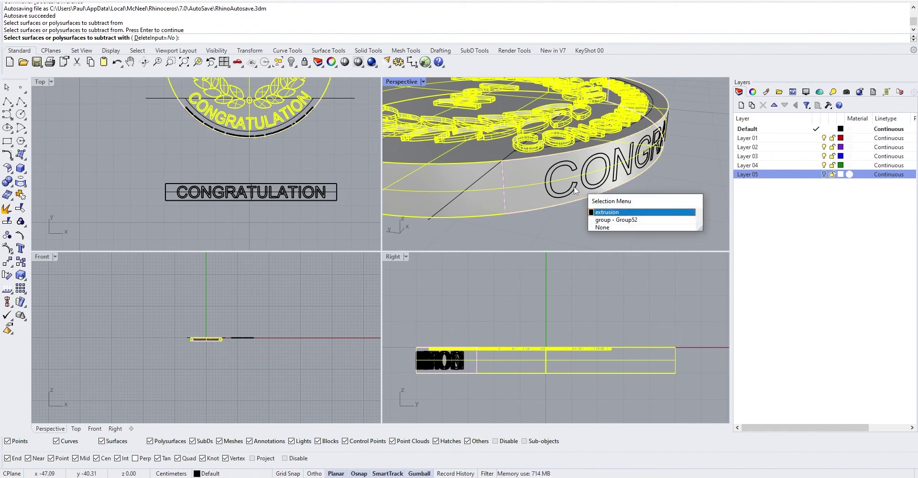
{"action": "left_click", "coordinate": [603, 214]}
{"action": "scroll", "coordinate": [604, 214], "scroll_direction": "down", "scroll_amount": 5}
{"action": "key", "text": "Return"}
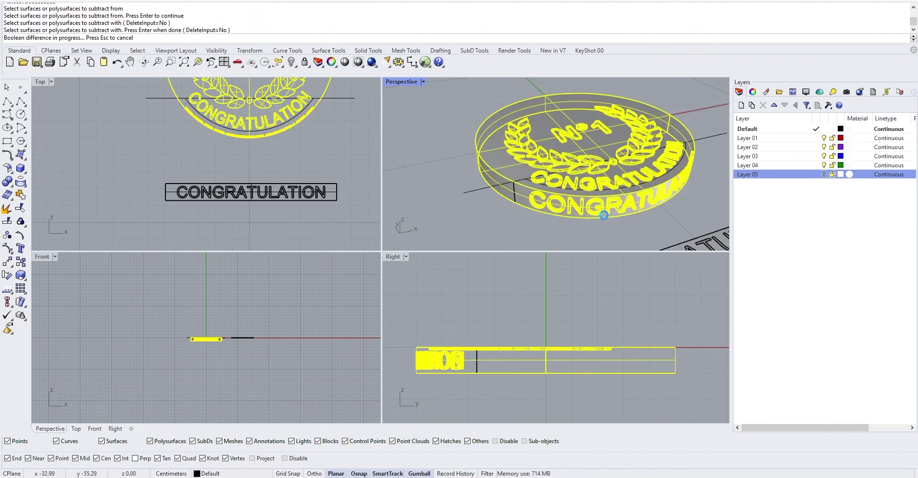
- Move the wrapped letter group off the disc along the X axis, next to the other curved lettering
{"action": "left_click", "coordinate": [605, 208]}
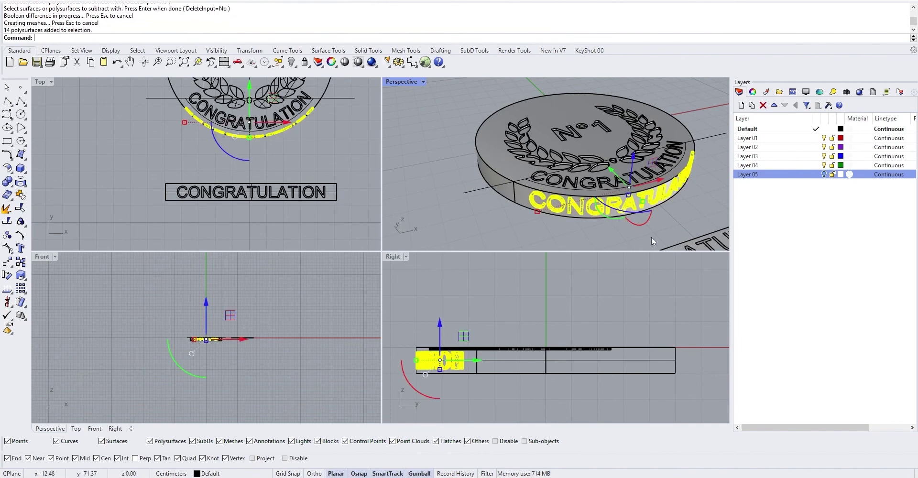
{"action": "scroll", "coordinate": [651, 237], "scroll_direction": "down", "scroll_amount": 5}
{"action": "right_click_drag", "start_coordinate": [651, 237], "coordinate": [472, 157], "text": "shift"}
{"action": "scroll", "coordinate": [473, 160], "scroll_direction": "up", "scroll_amount": 3}
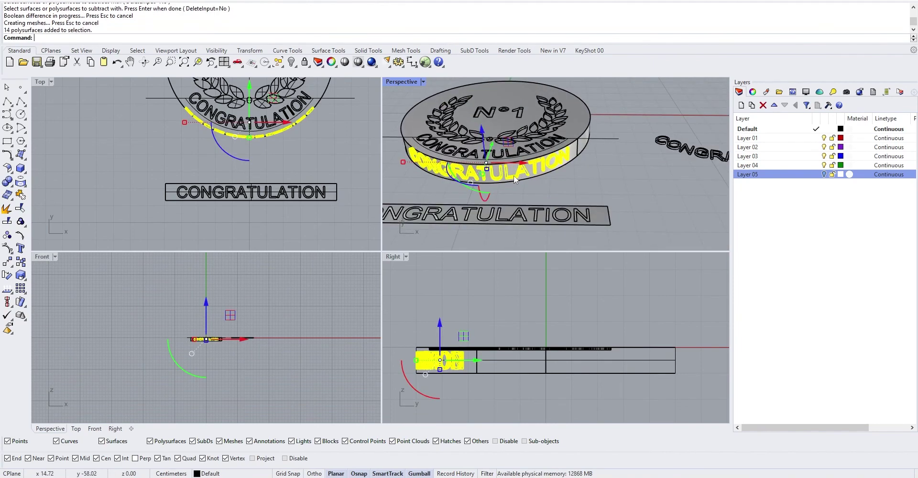
{"action": "left_click_drag", "start_coordinate": [523, 166], "coordinate": [687, 166]}
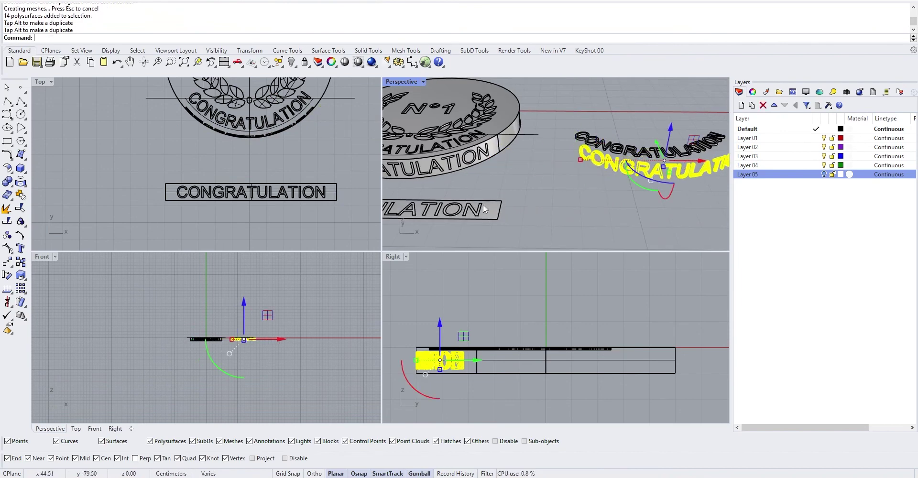
- Move the extruded arc surface off the disc's side along the X axis, next to the removed letters
{"action": "right_click_drag", "start_coordinate": [483, 205], "coordinate": [536, 201], "text": "shift"}
{"action": "scroll", "coordinate": [486, 153], "scroll_direction": "up", "scroll_amount": 3}
{"action": "left_click", "coordinate": [483, 161]}
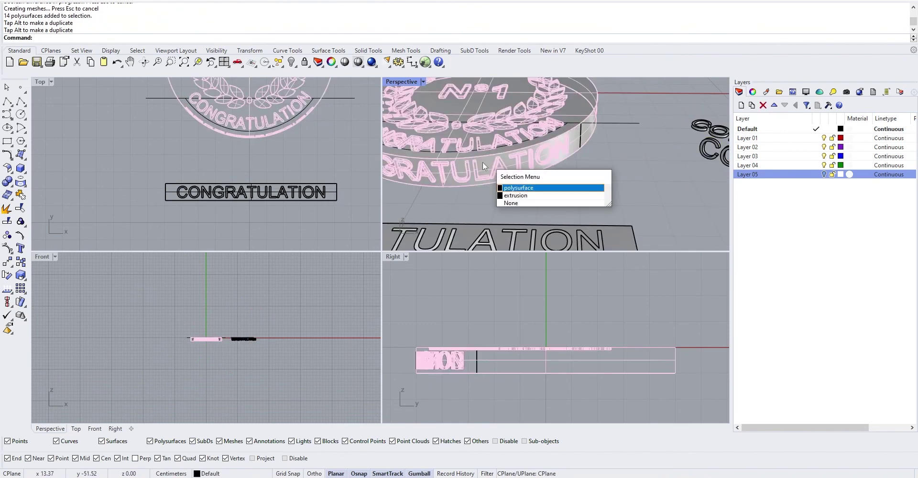
{"action": "left_click", "coordinate": [519, 191]}
{"action": "scroll", "coordinate": [518, 191], "scroll_direction": "down", "scroll_amount": 5}
{"action": "left_click_drag", "start_coordinate": [521, 179], "coordinate": [665, 182]}
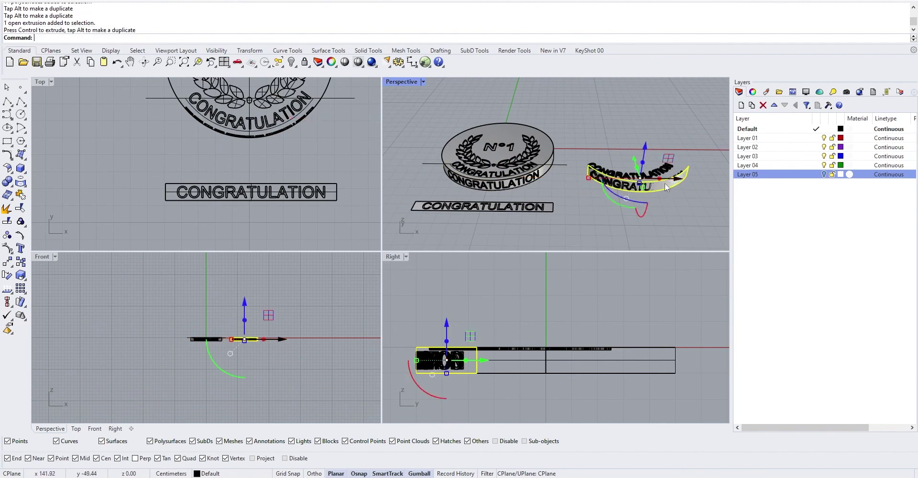
- Set the perspective view's display mode to Arctic and examine the medal's engraved face and side
{"action": "scroll", "coordinate": [463, 171], "scroll_direction": "up", "scroll_amount": 5}
{"action": "left_click", "coordinate": [395, 82]}
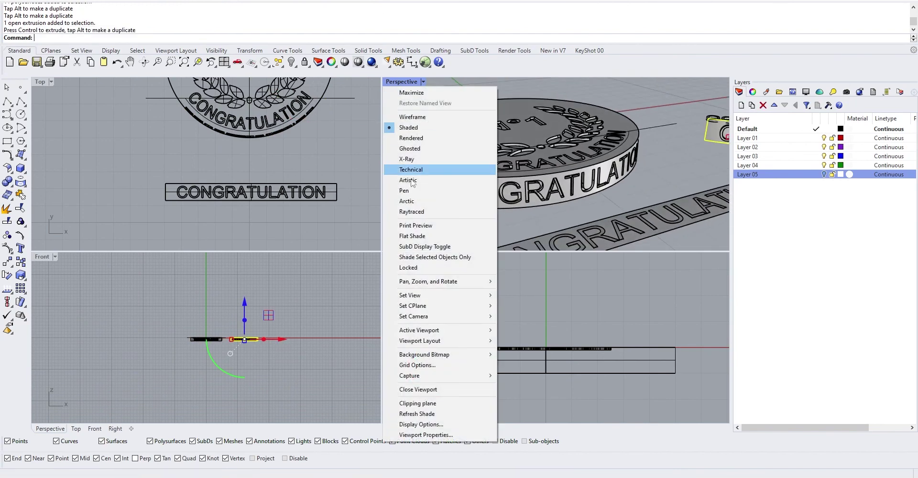
{"action": "left_click", "coordinate": [407, 199]}
{"action": "scroll", "coordinate": [472, 181], "scroll_direction": "up", "scroll_amount": 3}
{"action": "right_click_drag", "start_coordinate": [471, 182], "coordinate": [569, 206]}
{"action": "scroll", "coordinate": [602, 209], "scroll_direction": "down", "scroll_amount": 6}
{"action": "right_click_drag", "start_coordinate": [674, 206], "coordinate": [471, 168]}
{"action": "scroll", "coordinate": [601, 198], "scroll_direction": "down", "scroll_amount": 5}
{"action": "scroll", "coordinate": [540, 161], "scroll_direction": "down", "scroll_amount": 4}
{"action": "right_click_drag", "start_coordinate": [471, 167], "coordinate": [415, 162]}
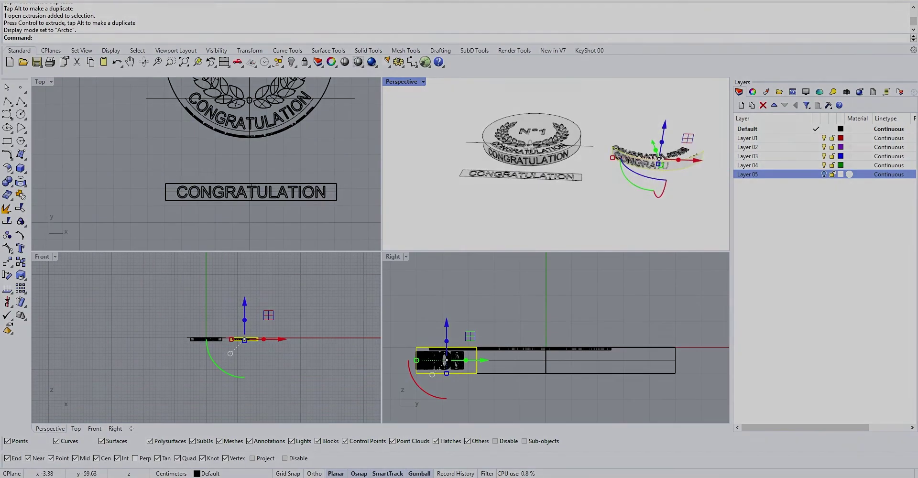